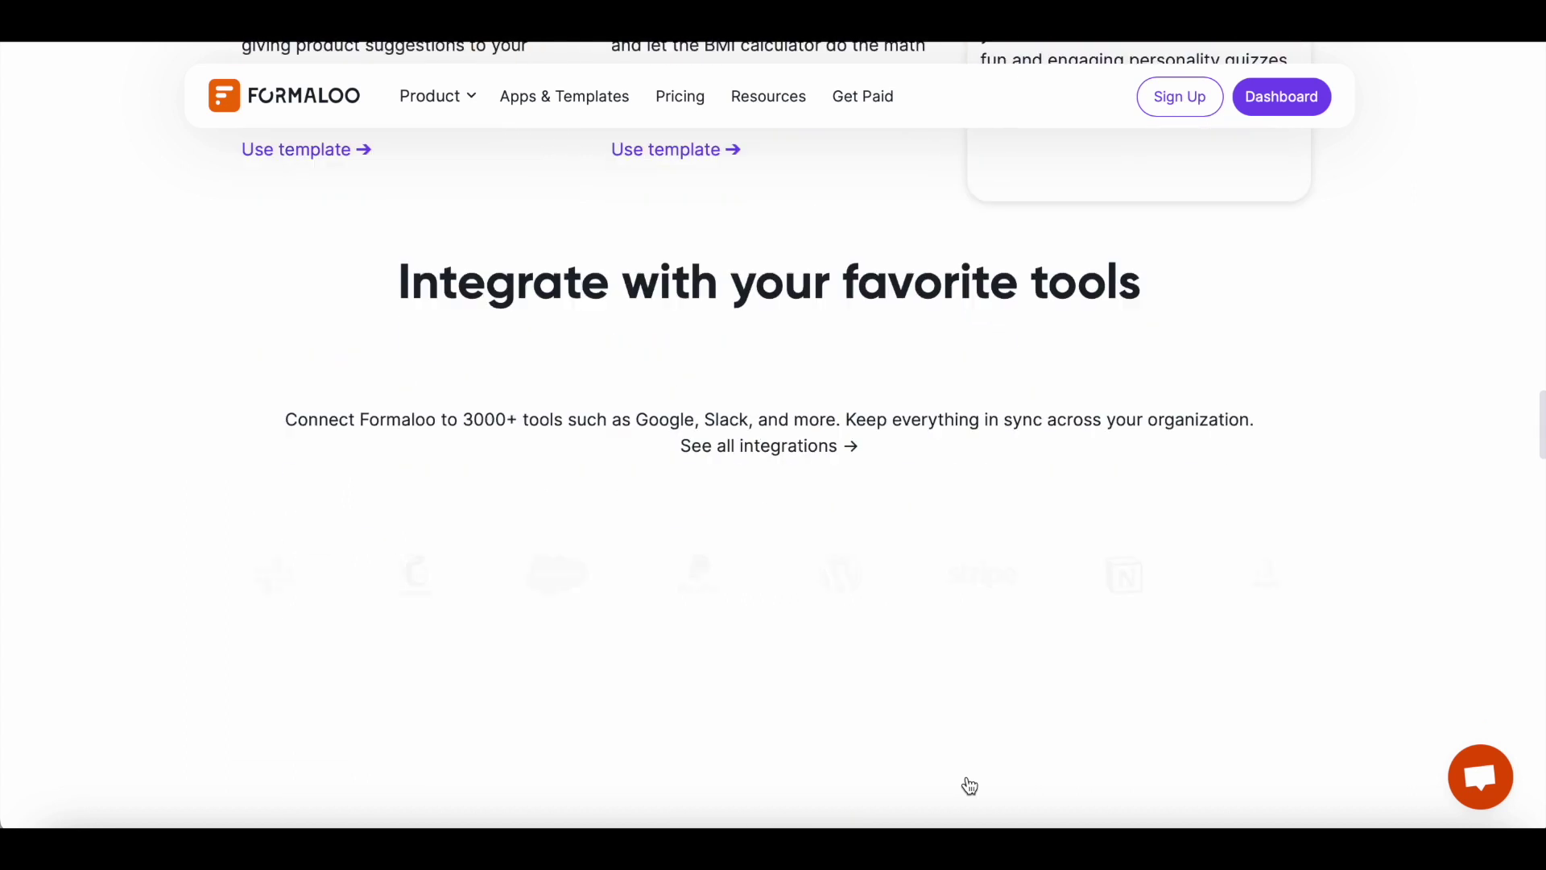
Step: Search all templates for 'order', then 'mbti', and make an editable copy of Mini MBTI quiz
{"action": "left_click", "coordinate": [1270, 113]}
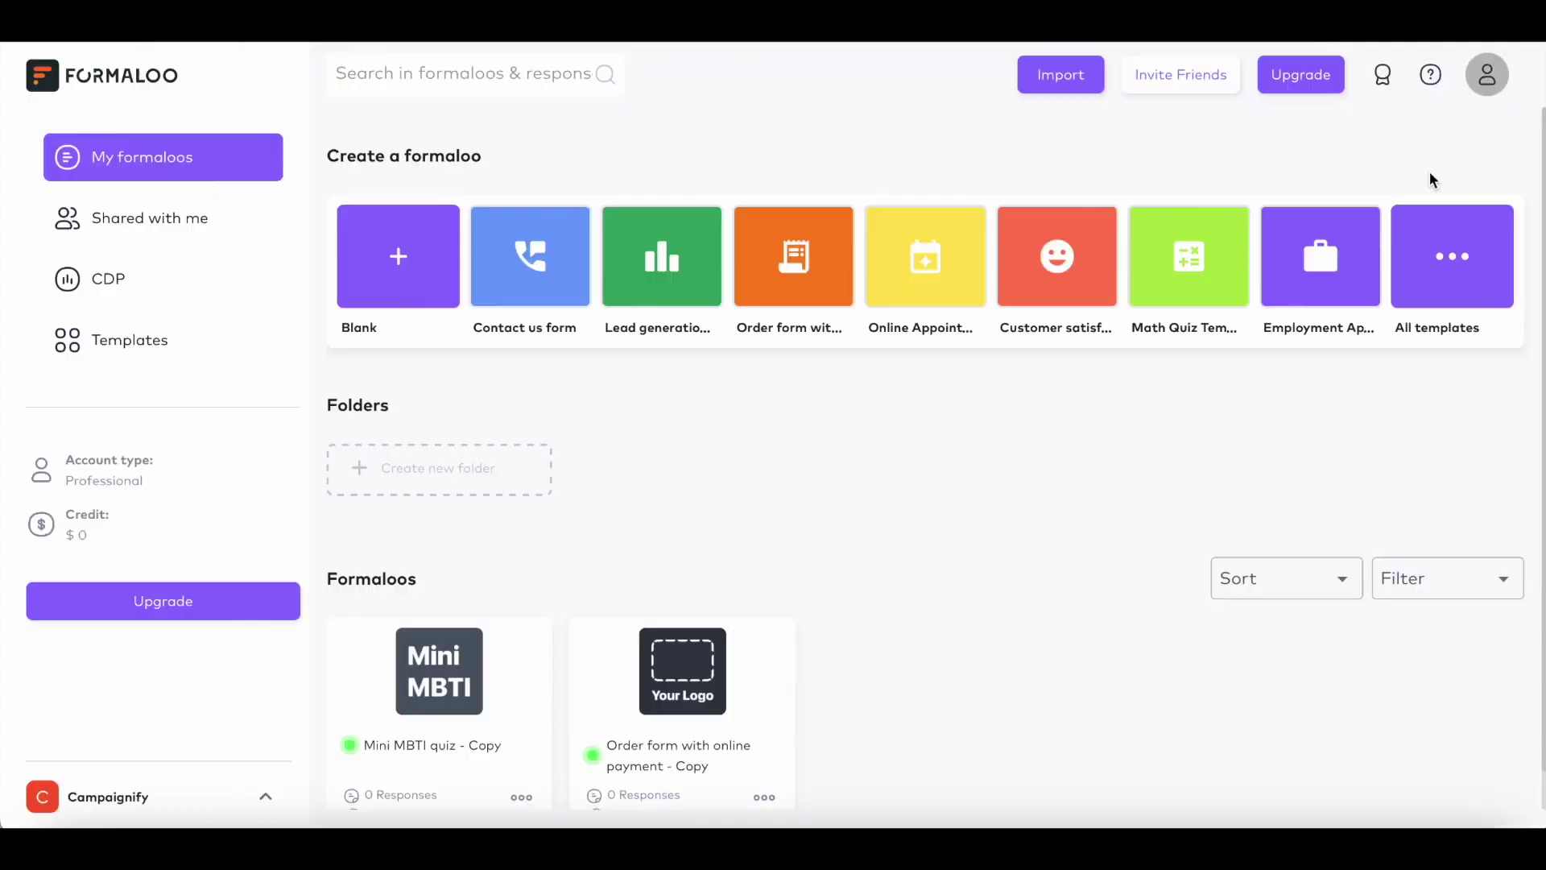
{"action": "left_click", "coordinate": [1463, 256]}
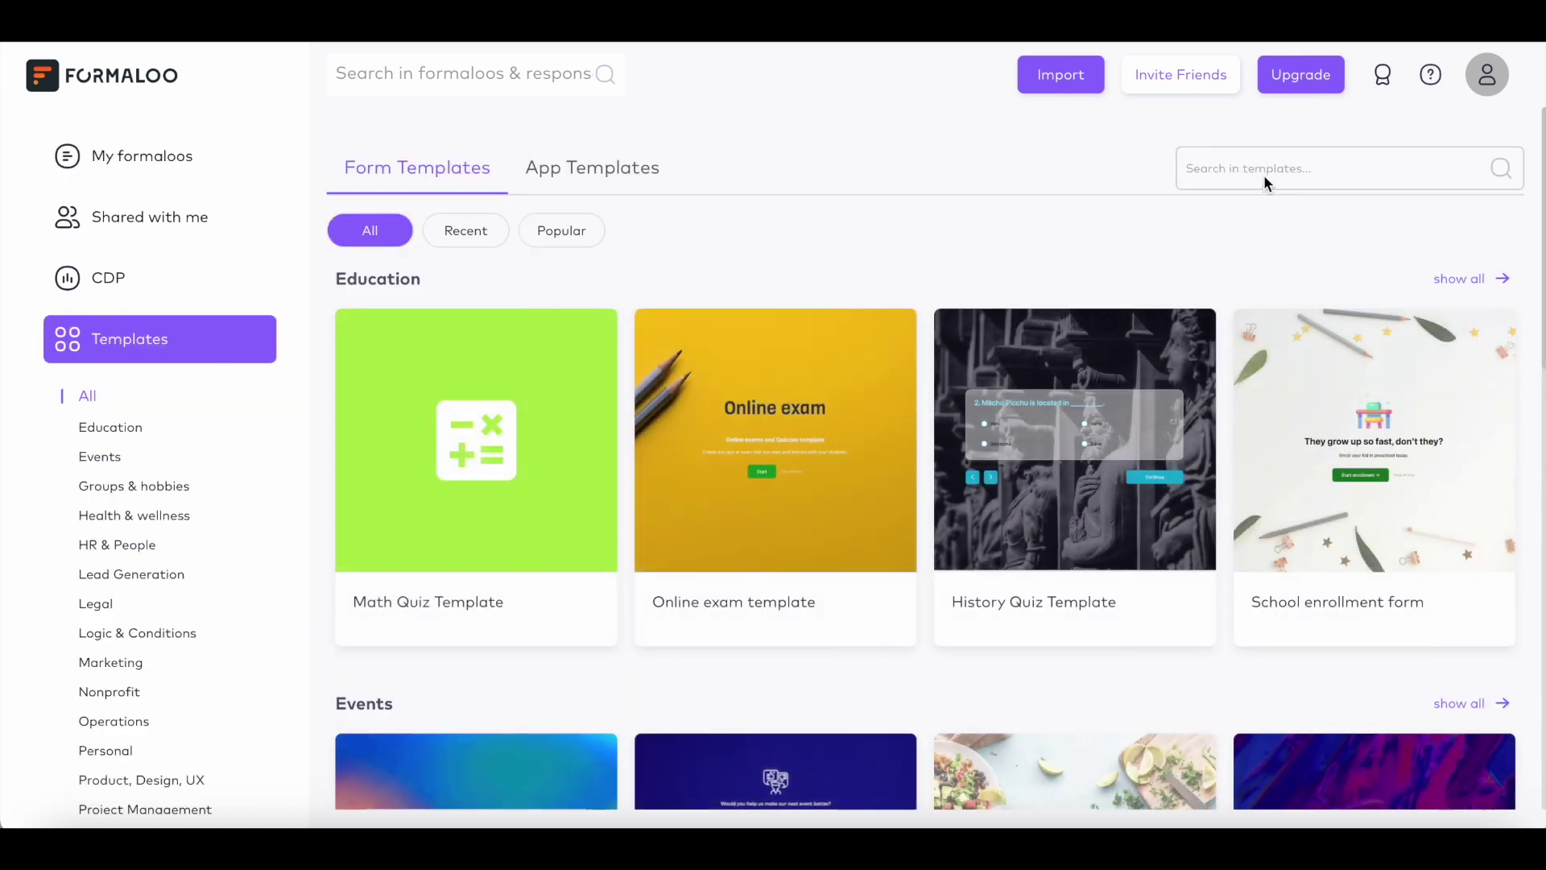
{"action": "left_click", "coordinate": [1260, 171]}
{"action": "type", "text": "order"}
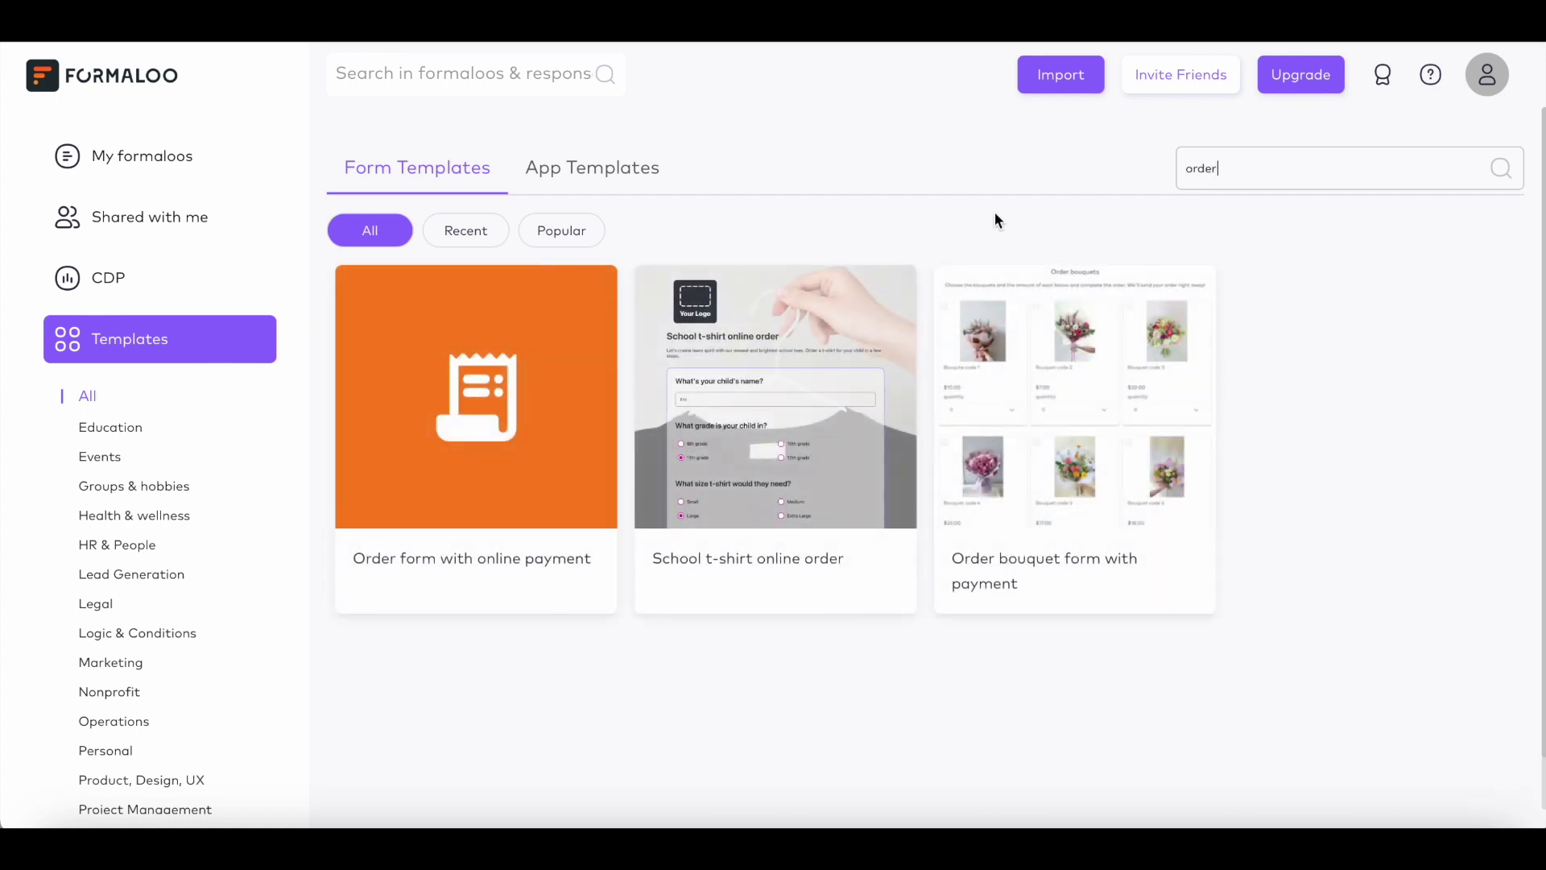
{"action": "mouse_move", "coordinate": [587, 355]}
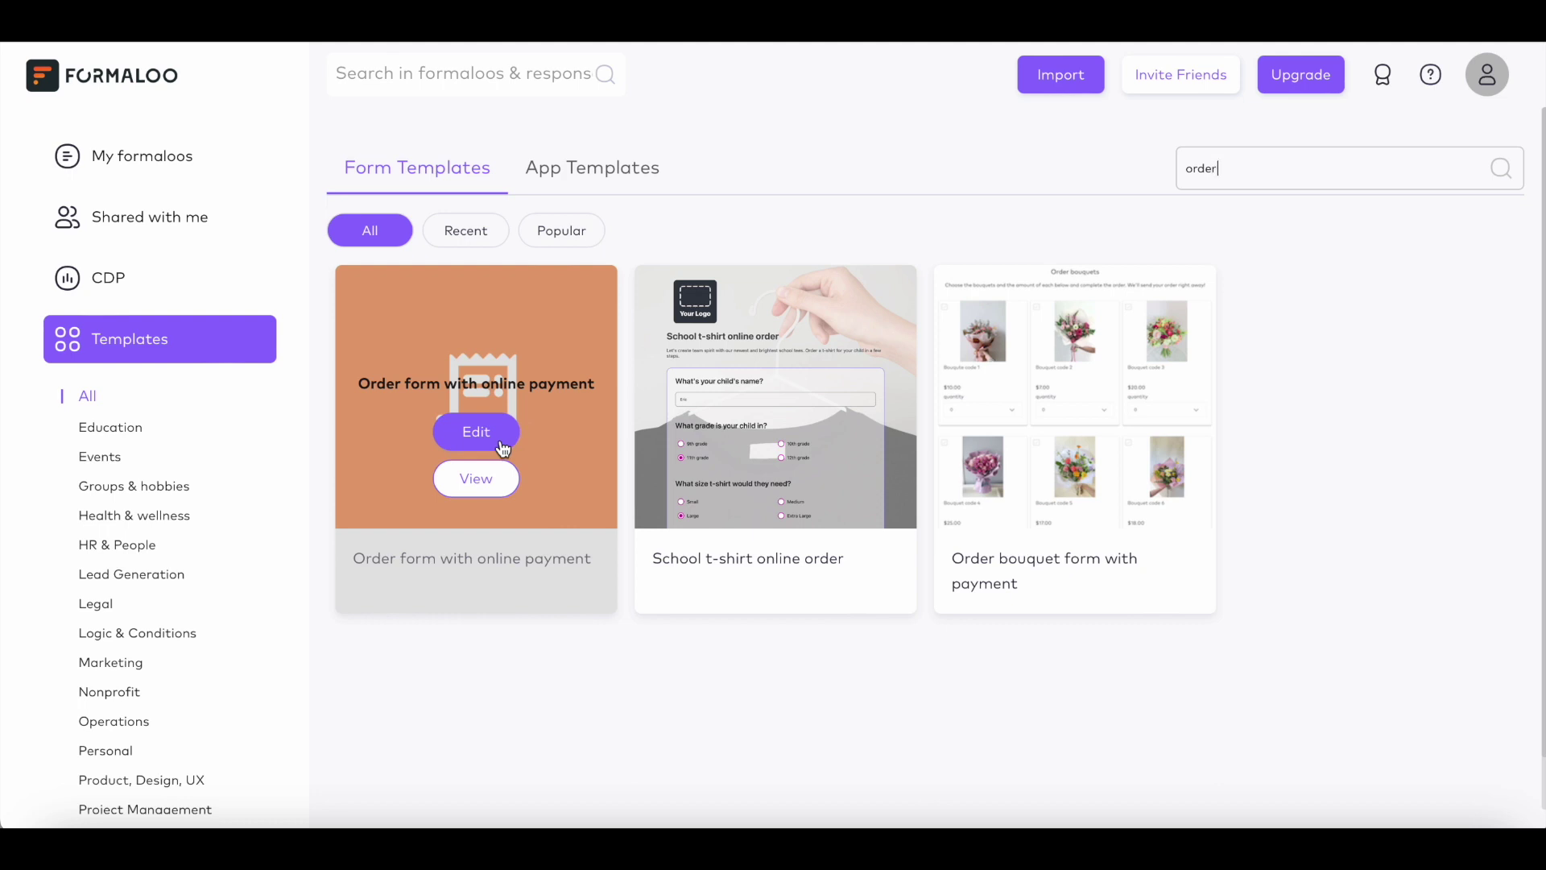
{"action": "key", "text": "ctrl+a"}
{"action": "type", "text": "m"}
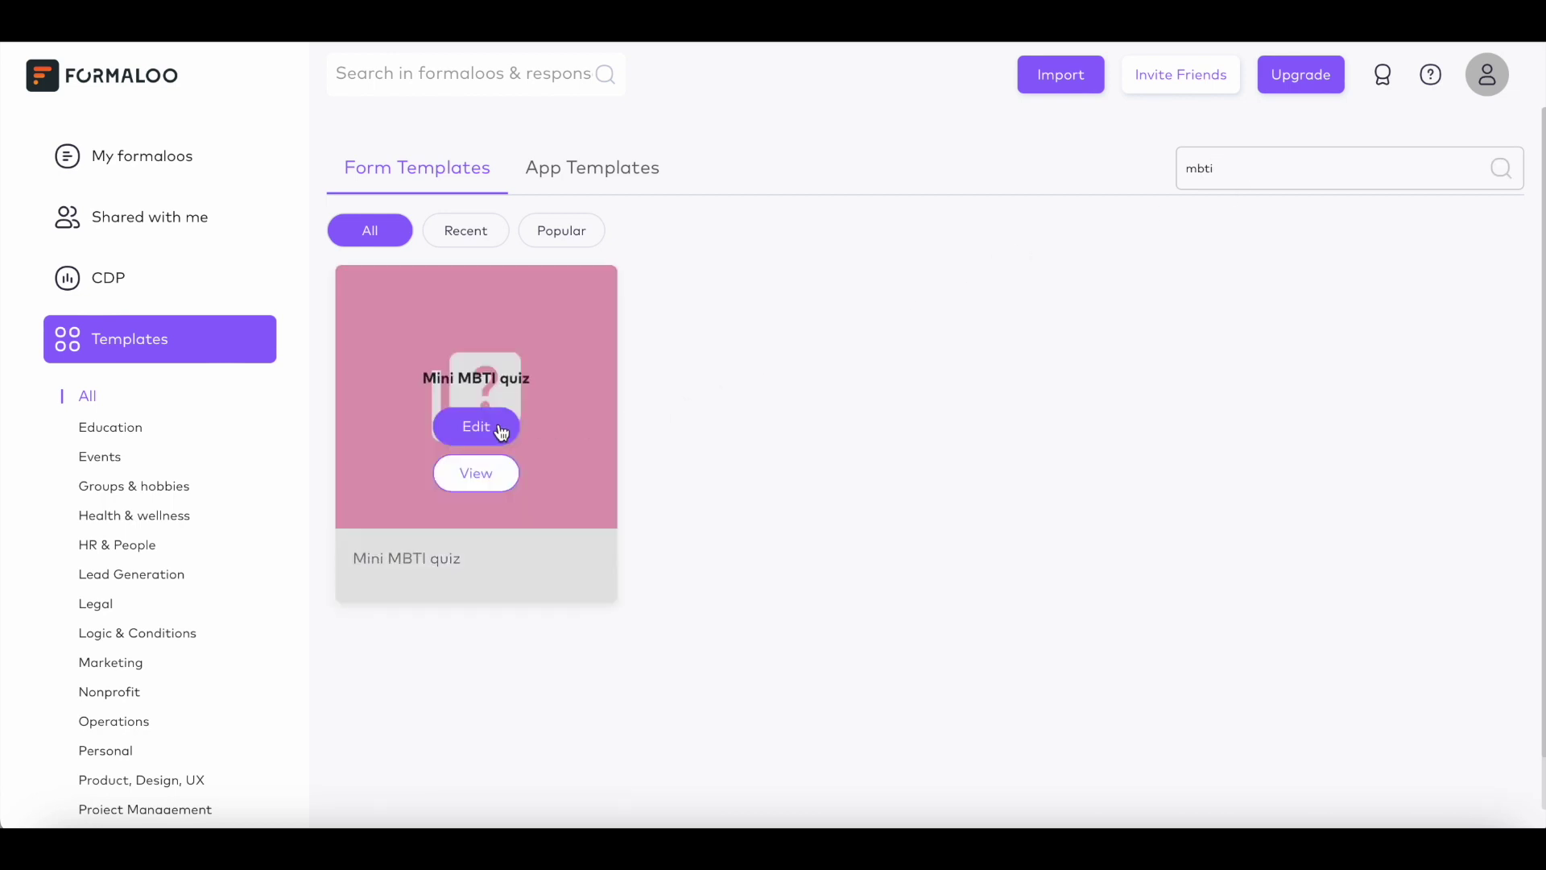
{"action": "left_click", "coordinate": [486, 430]}
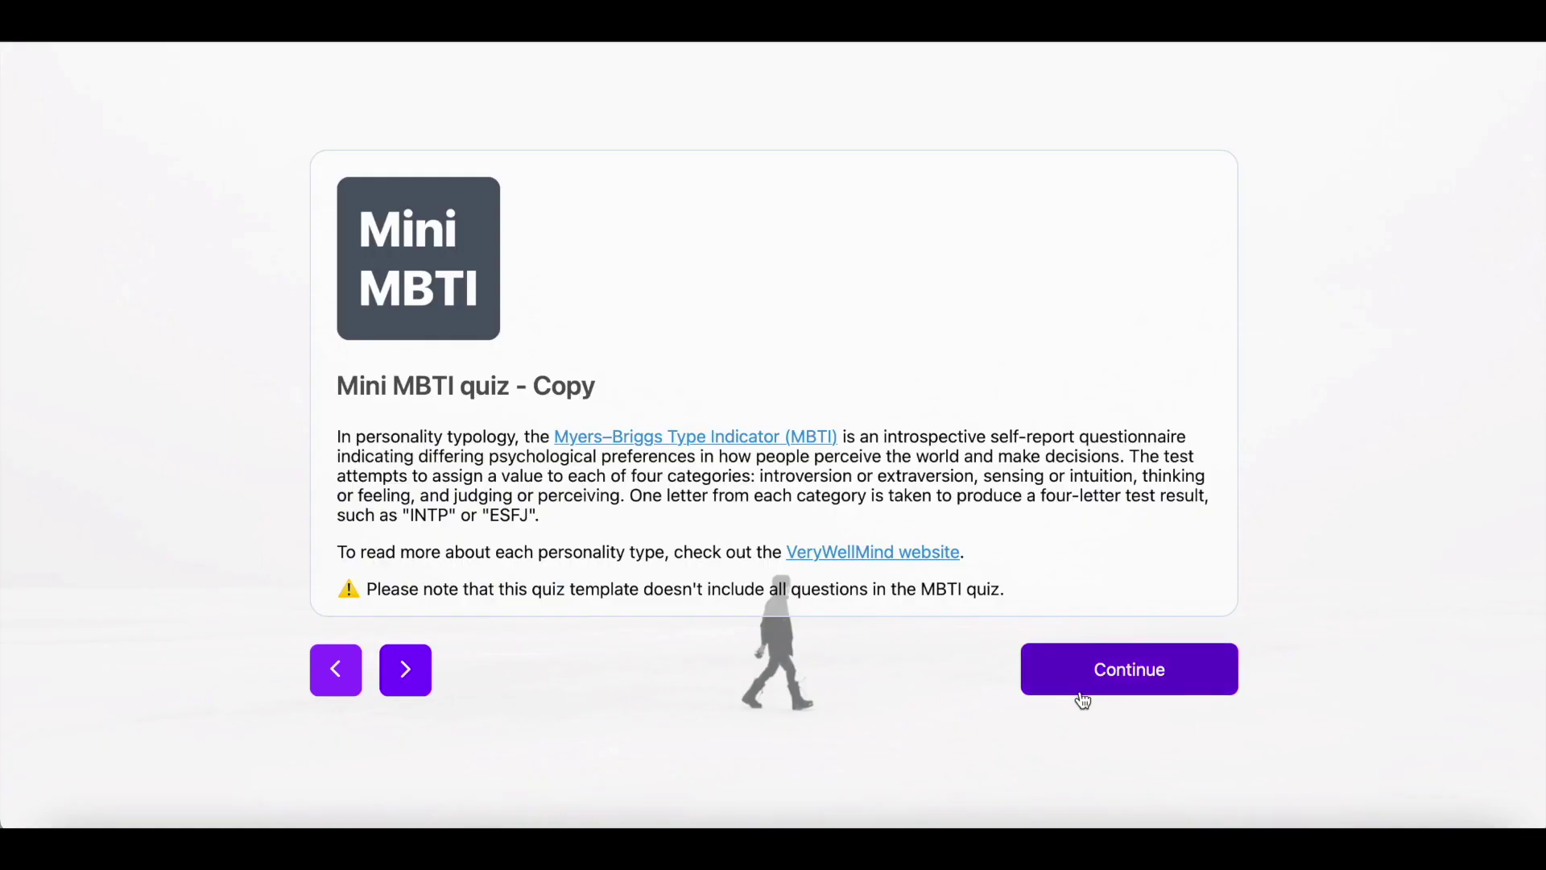
Step: Open the Mini MBTI quiz copy and inspect its Introversion, Intuition and Perceiving variables
{"action": "left_click", "coordinate": [1080, 691]}
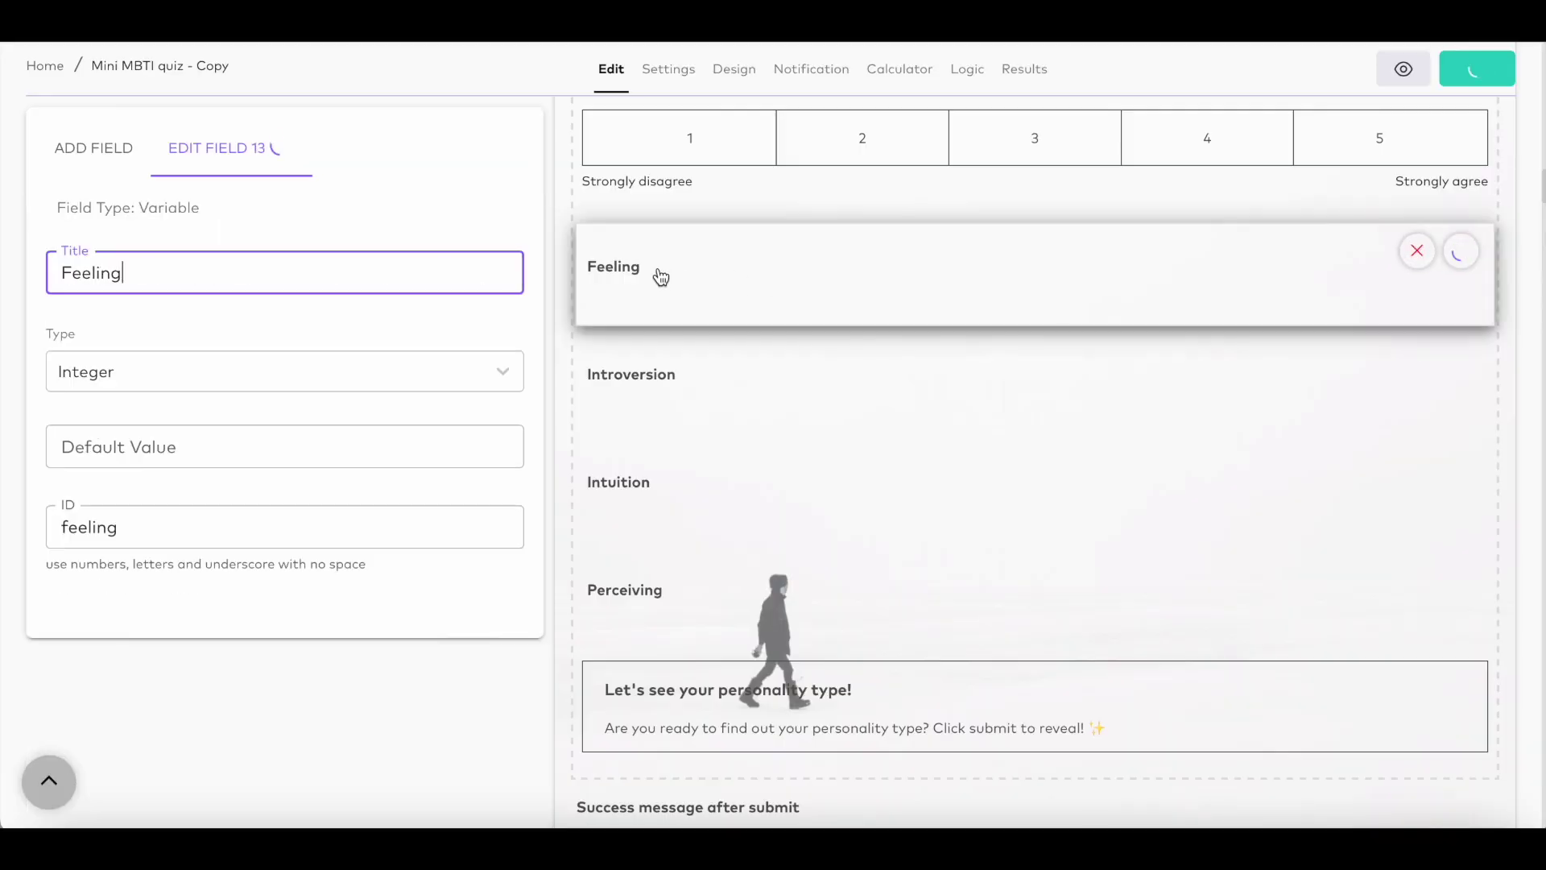
{"action": "left_click", "coordinate": [706, 383]}
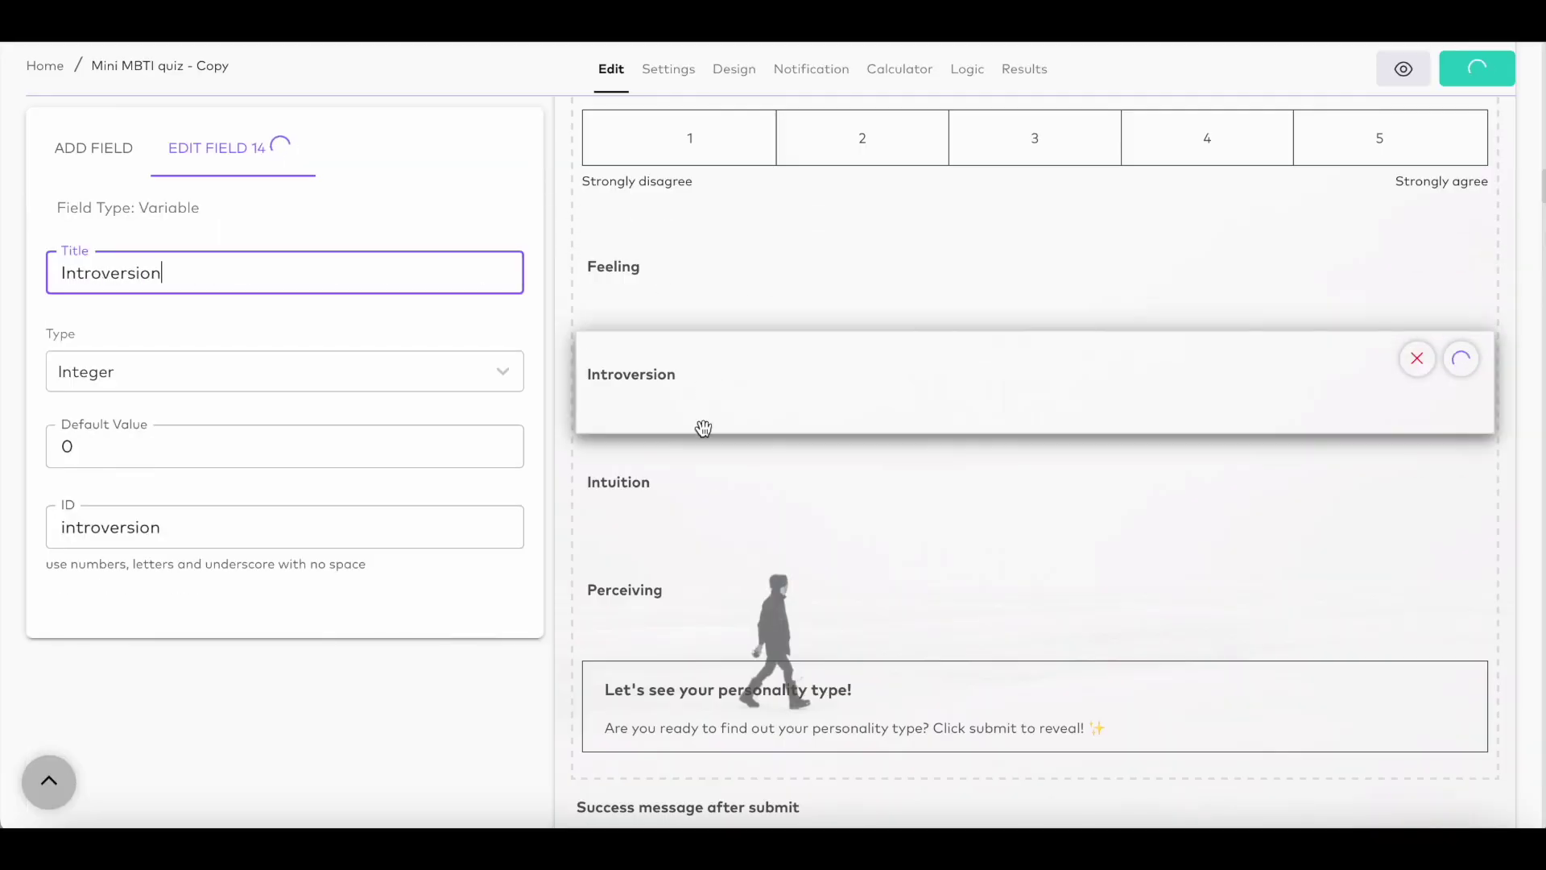
{"action": "left_click", "coordinate": [702, 480]}
{"action": "left_click", "coordinate": [704, 604]}
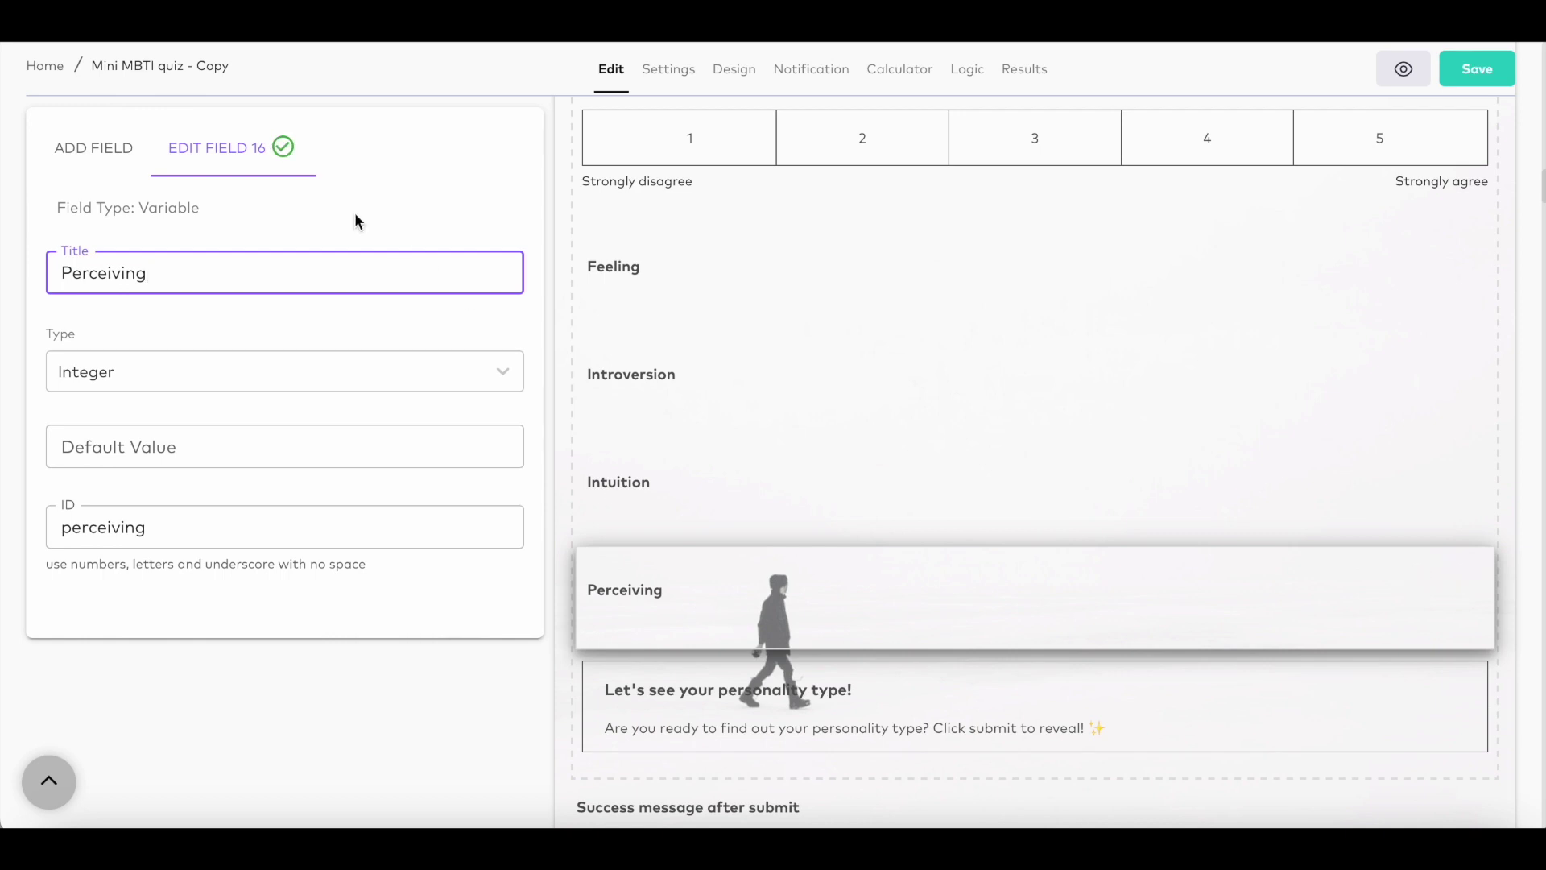
{"action": "left_click_drag", "start_coordinate": [135, 207], "coordinate": [207, 210]}
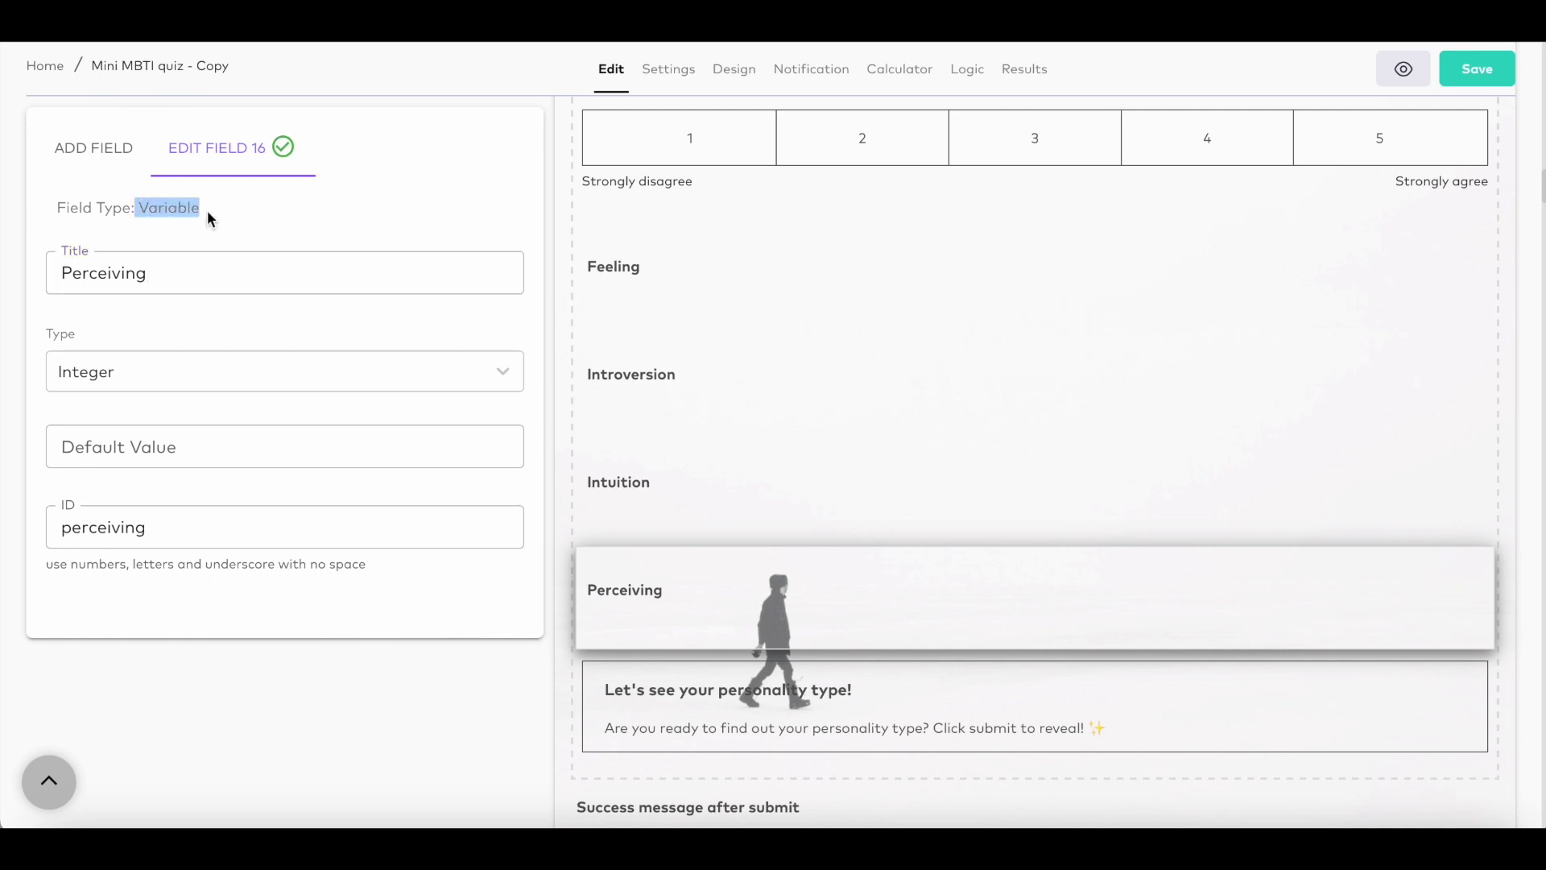
{"action": "left_click", "coordinate": [206, 210]}
Step: Select the 'Let's see your personality type!' section and start the success message after submit
{"action": "scroll", "coordinate": [932, 421], "scroll_direction": "down", "scroll_amount": 5}
{"action": "left_click", "coordinate": [932, 425]}
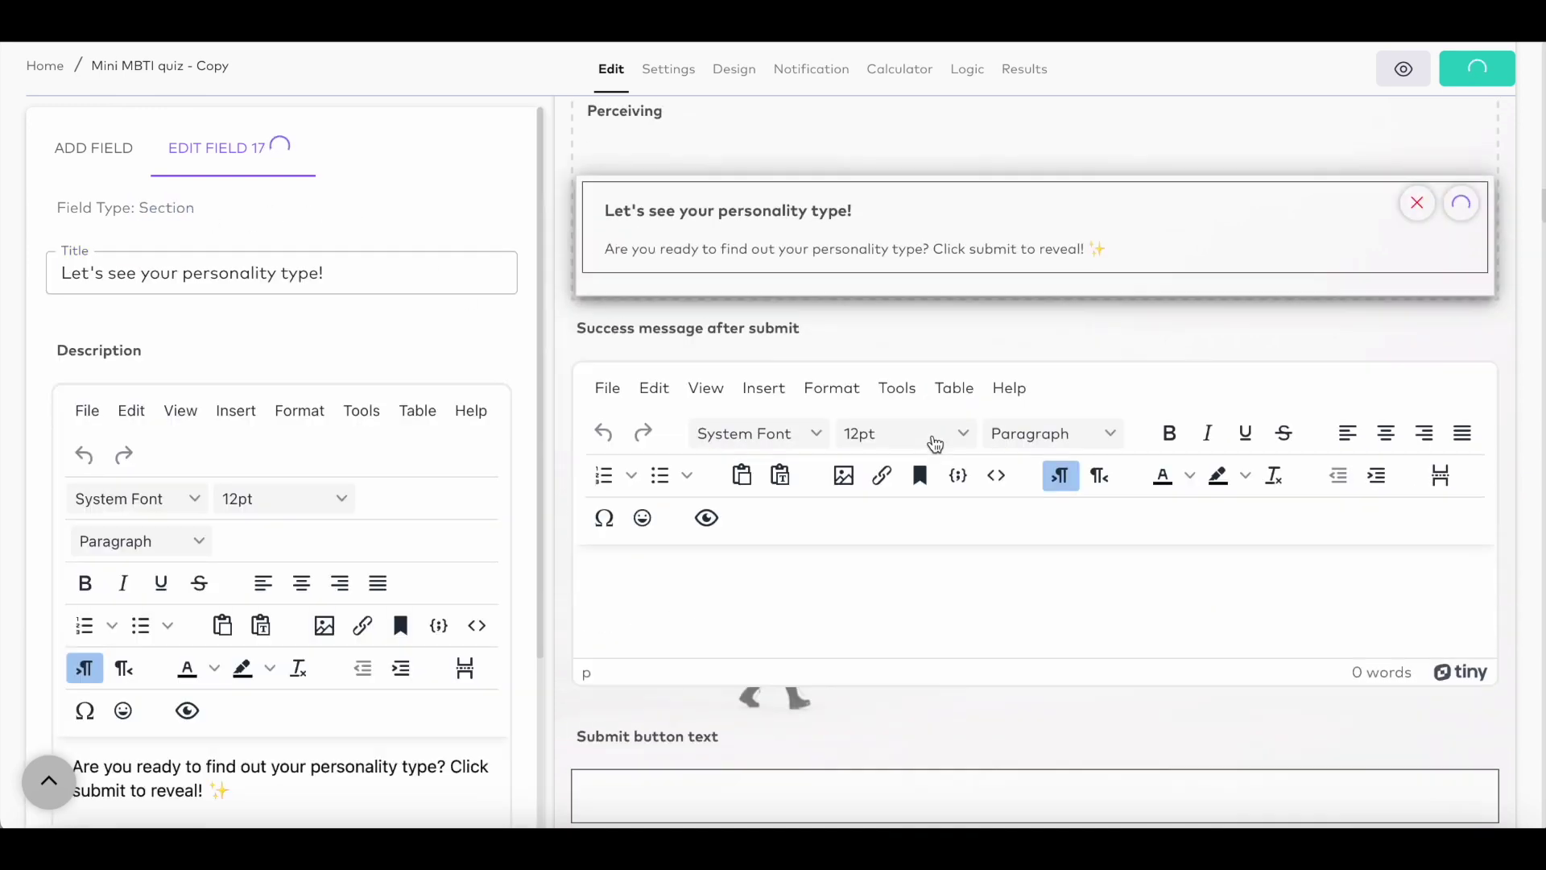
{"action": "scroll", "coordinate": [933, 442], "scroll_direction": "down", "scroll_amount": 2}
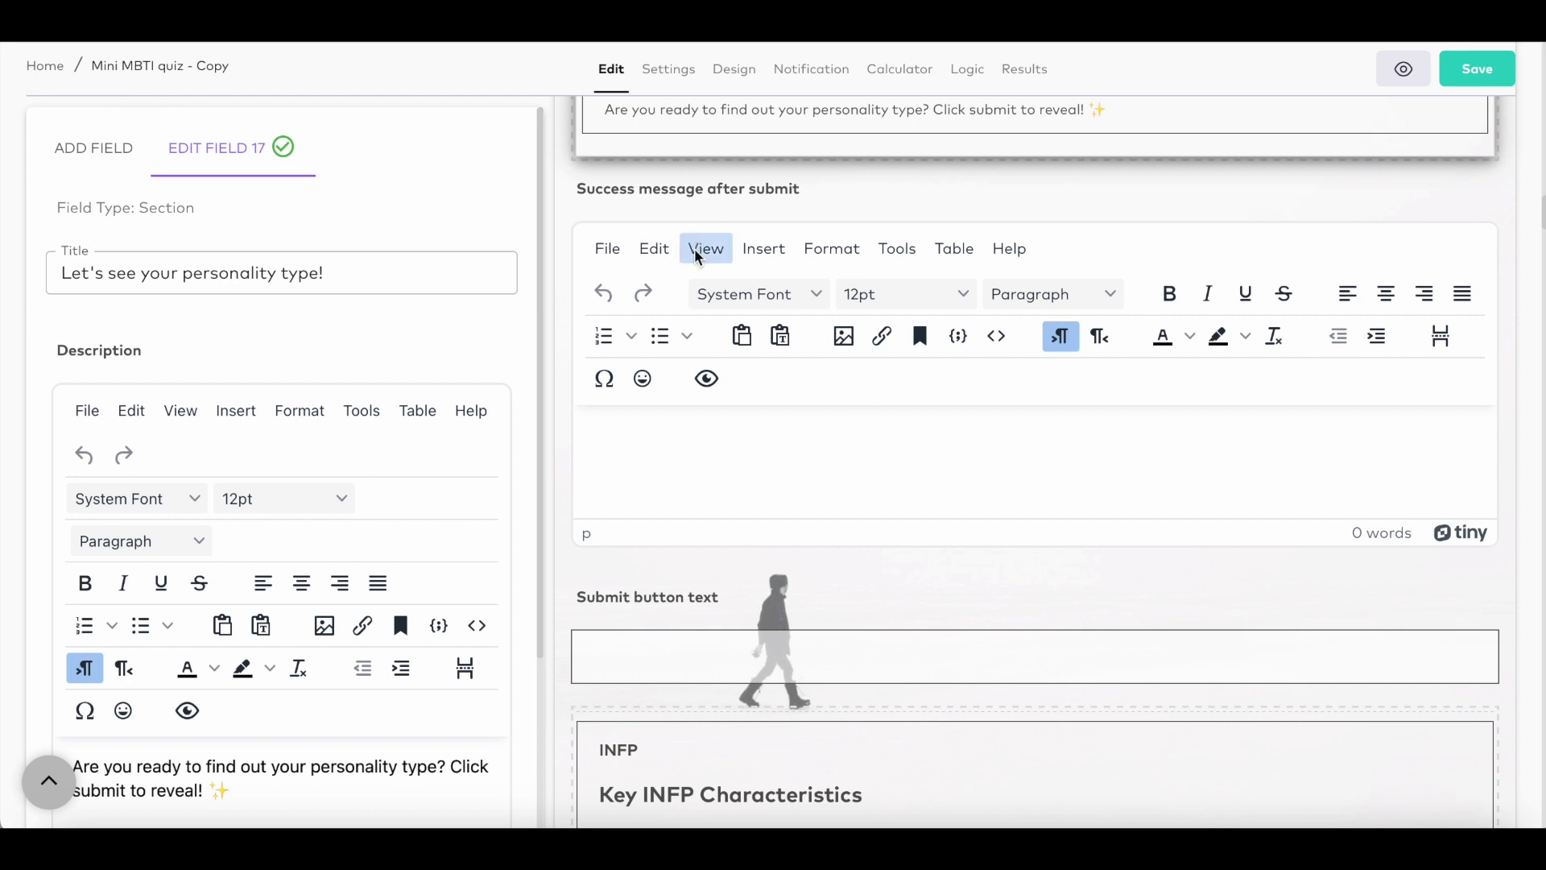
{"action": "left_click", "coordinate": [749, 430]}
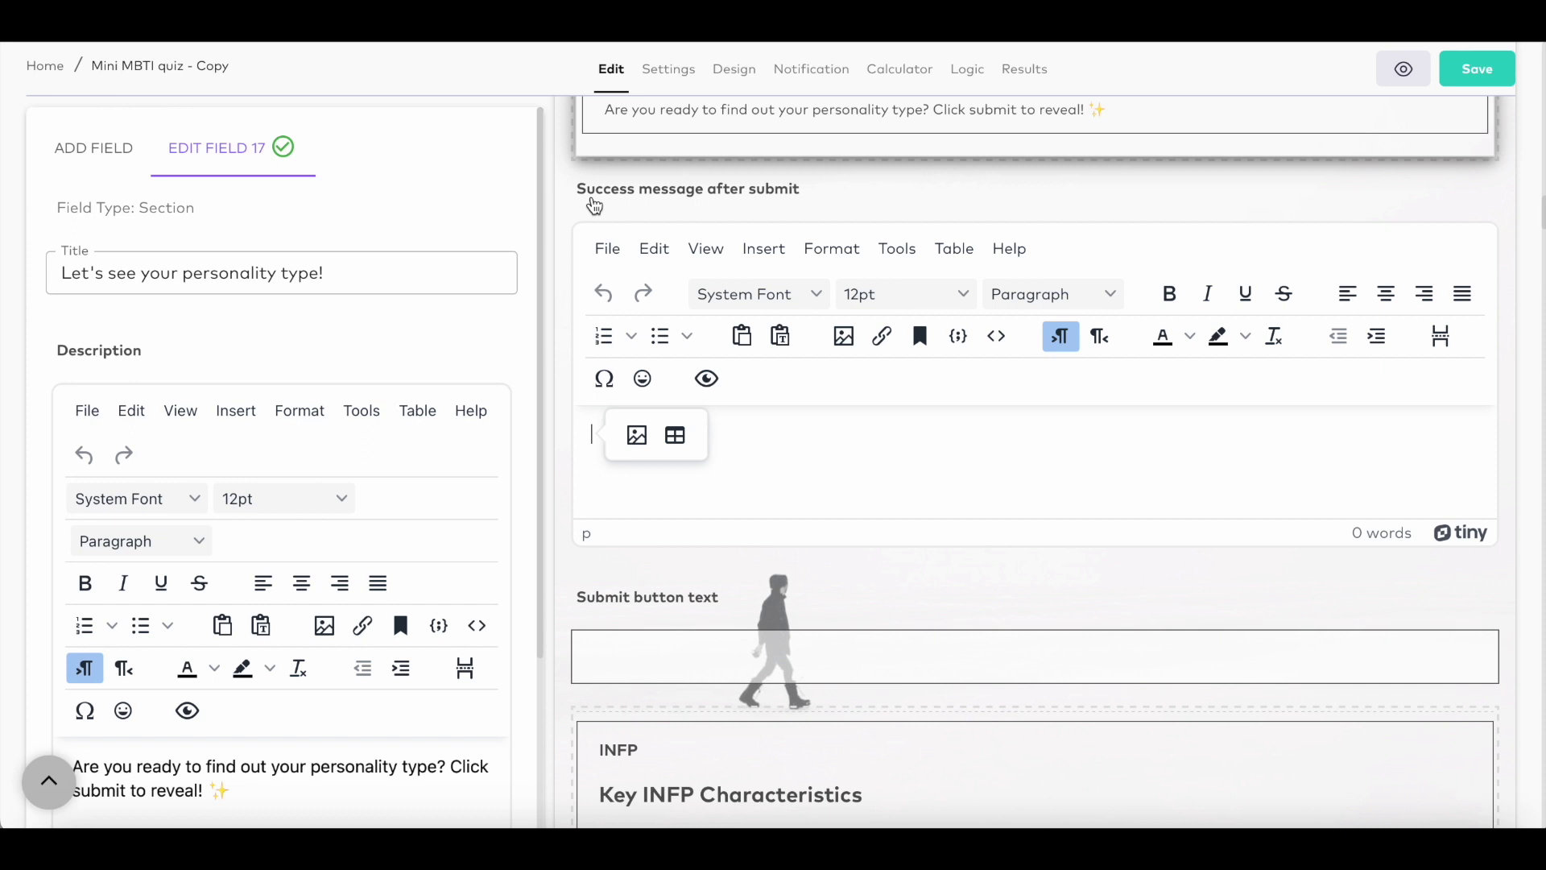
{"action": "scroll", "coordinate": [1090, 217], "scroll_direction": "up", "scroll_amount": 1}
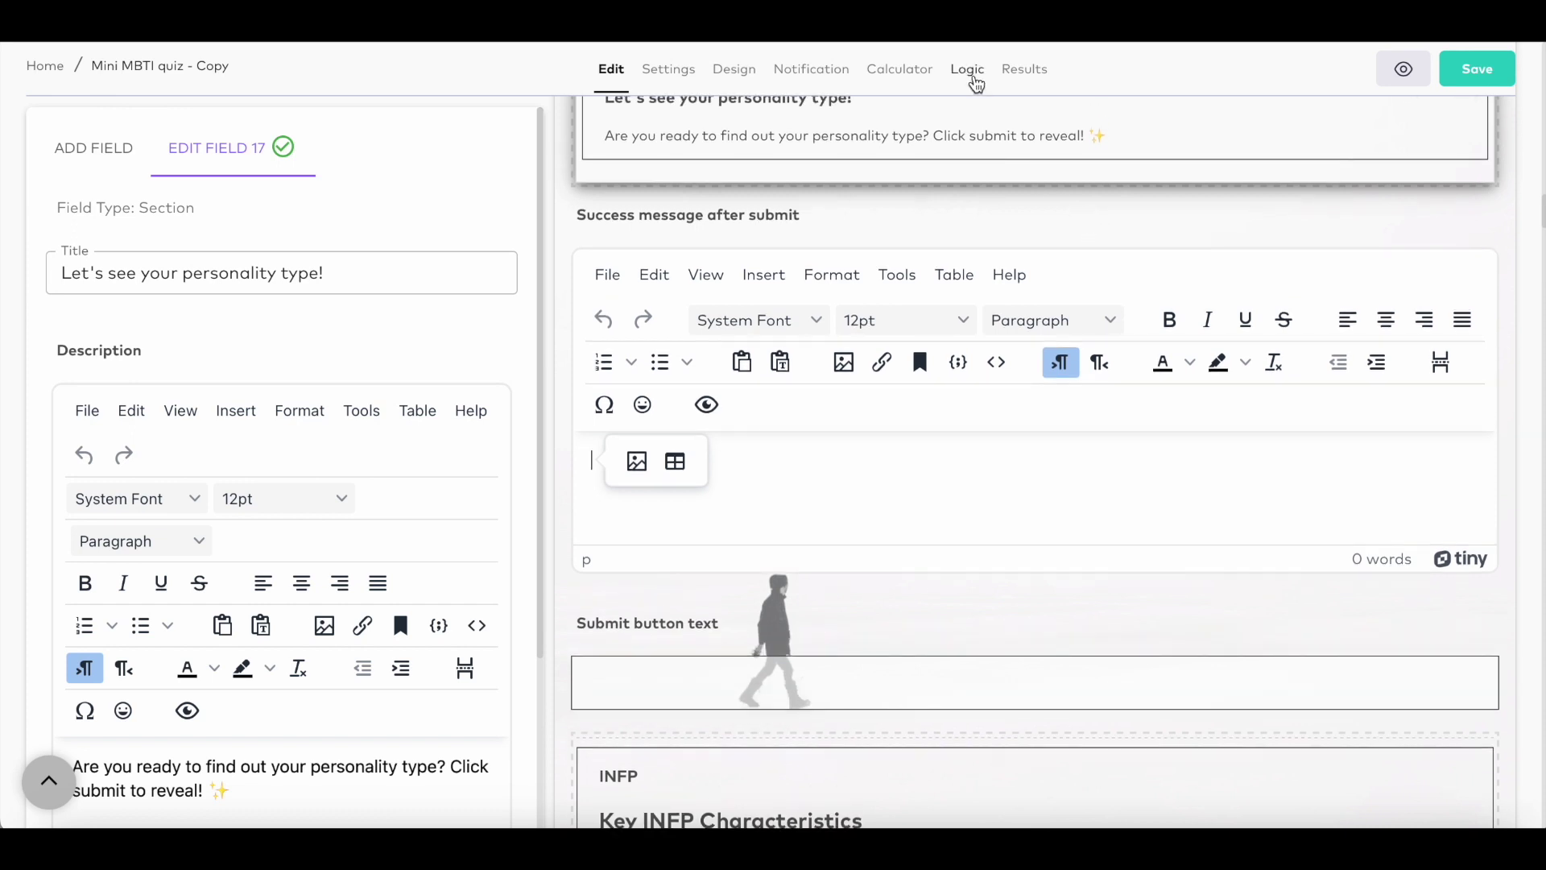
Step: Rearrange questions 1 and 4 in the logic flowchart and open the advanced logic rules
{"action": "left_click", "coordinate": [969, 71]}
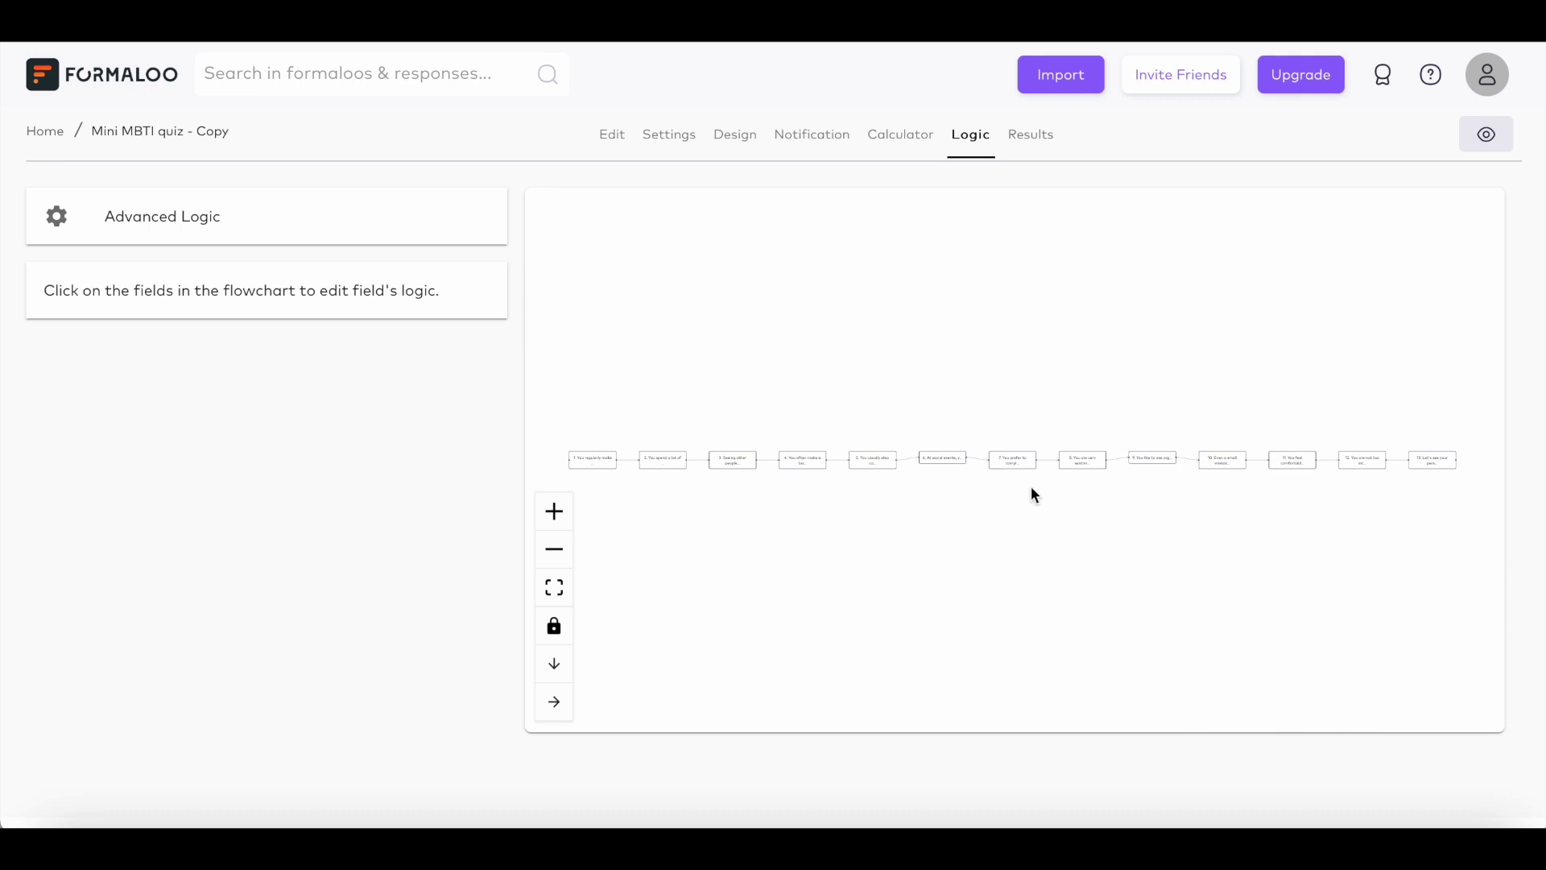
{"action": "left_click_drag", "start_coordinate": [1031, 493], "coordinate": [1042, 451]}
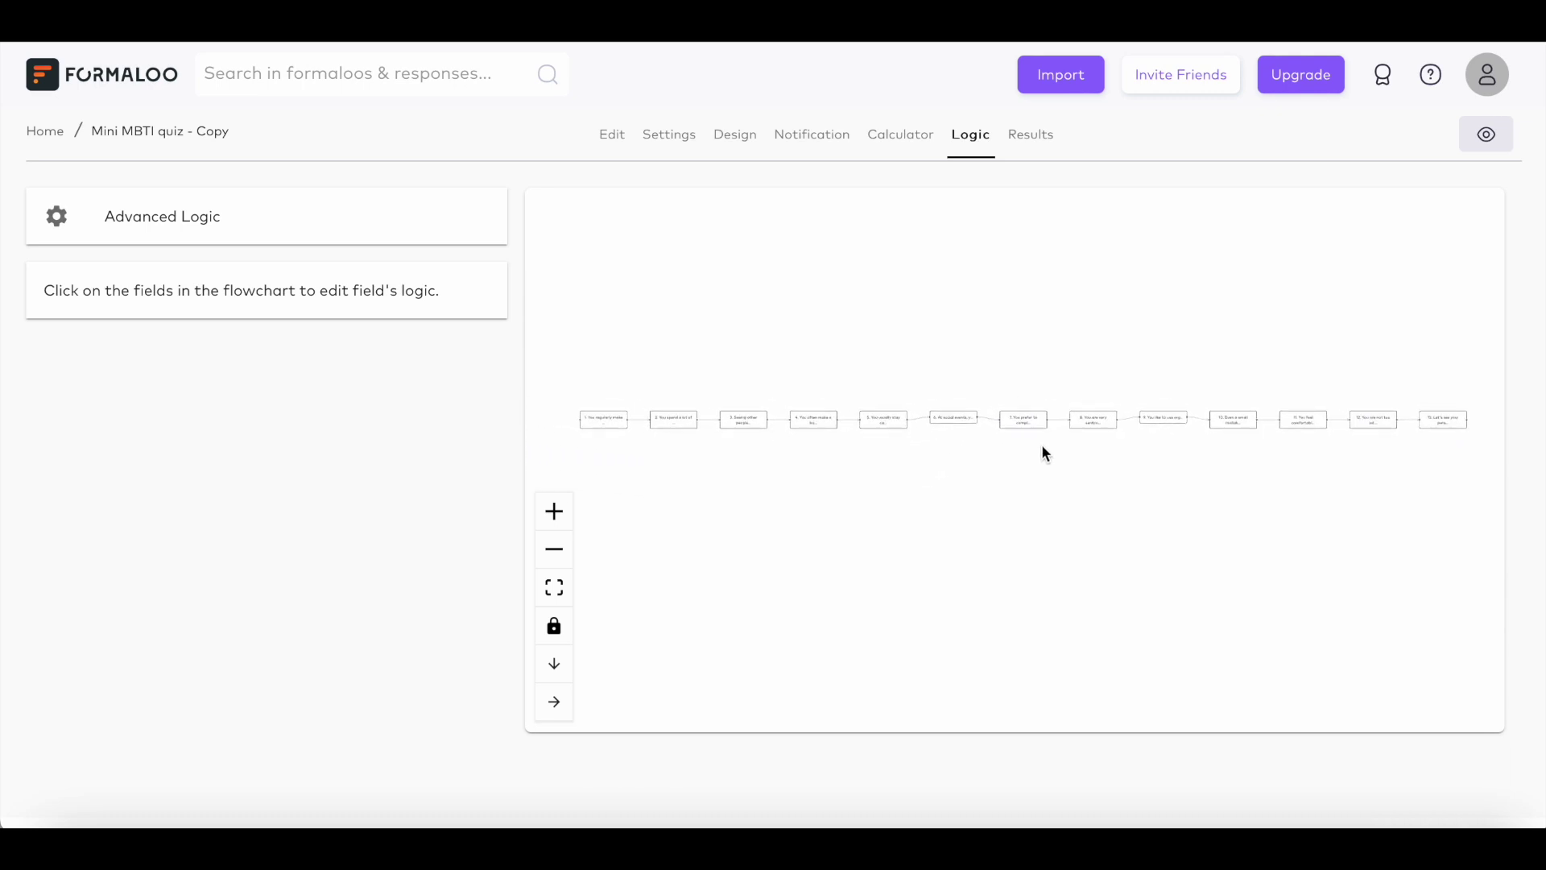
{"action": "left_click_drag", "start_coordinate": [610, 419], "coordinate": [608, 394]}
{"action": "left_click_drag", "start_coordinate": [800, 418], "coordinate": [805, 390]}
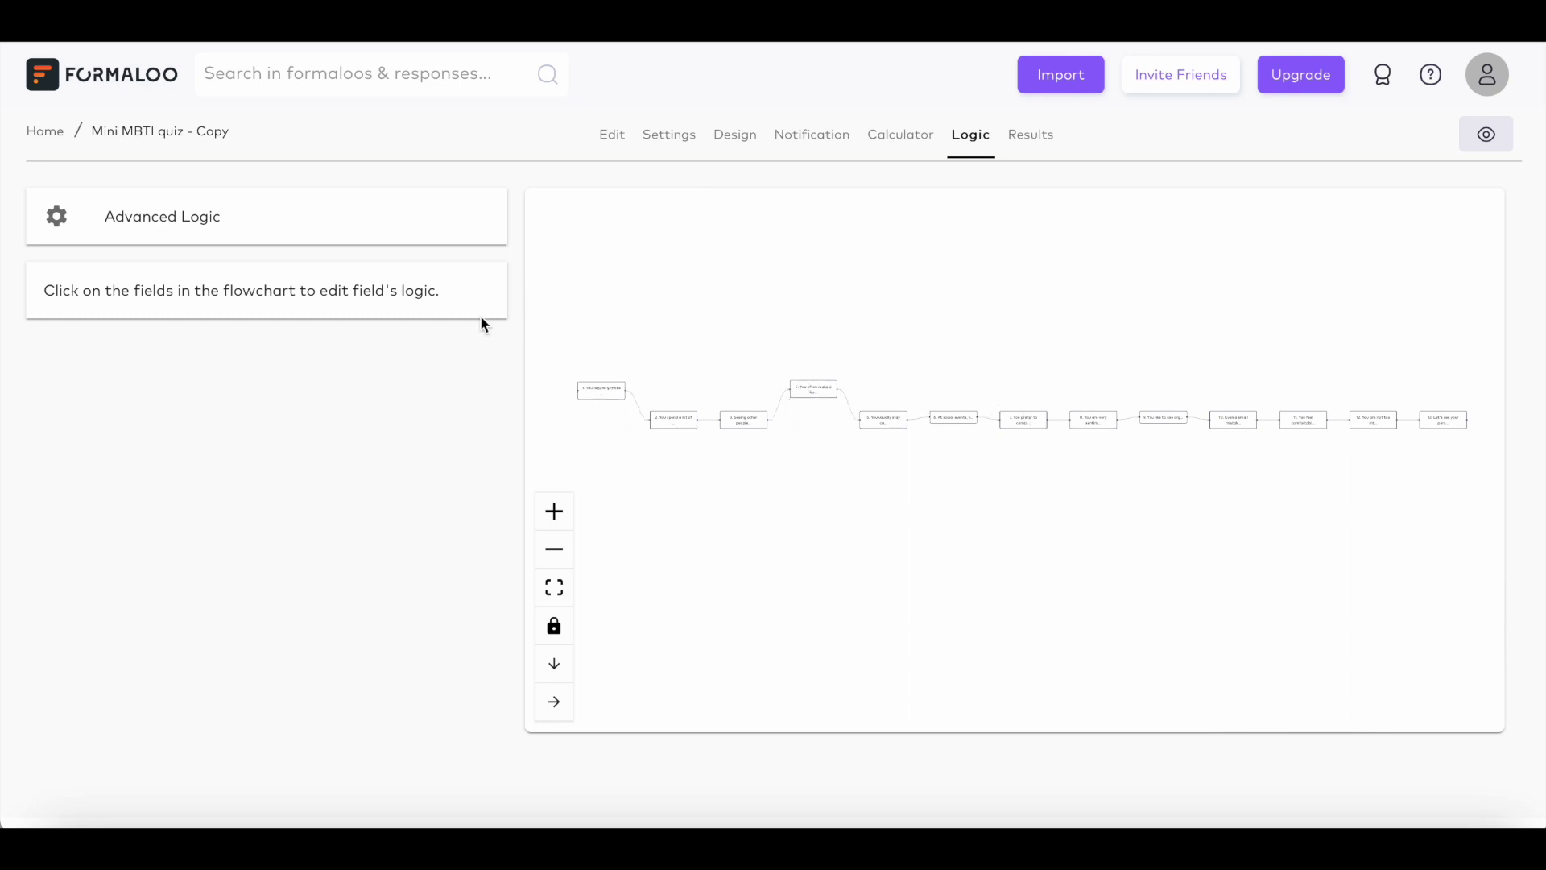
{"action": "left_click", "coordinate": [440, 237]}
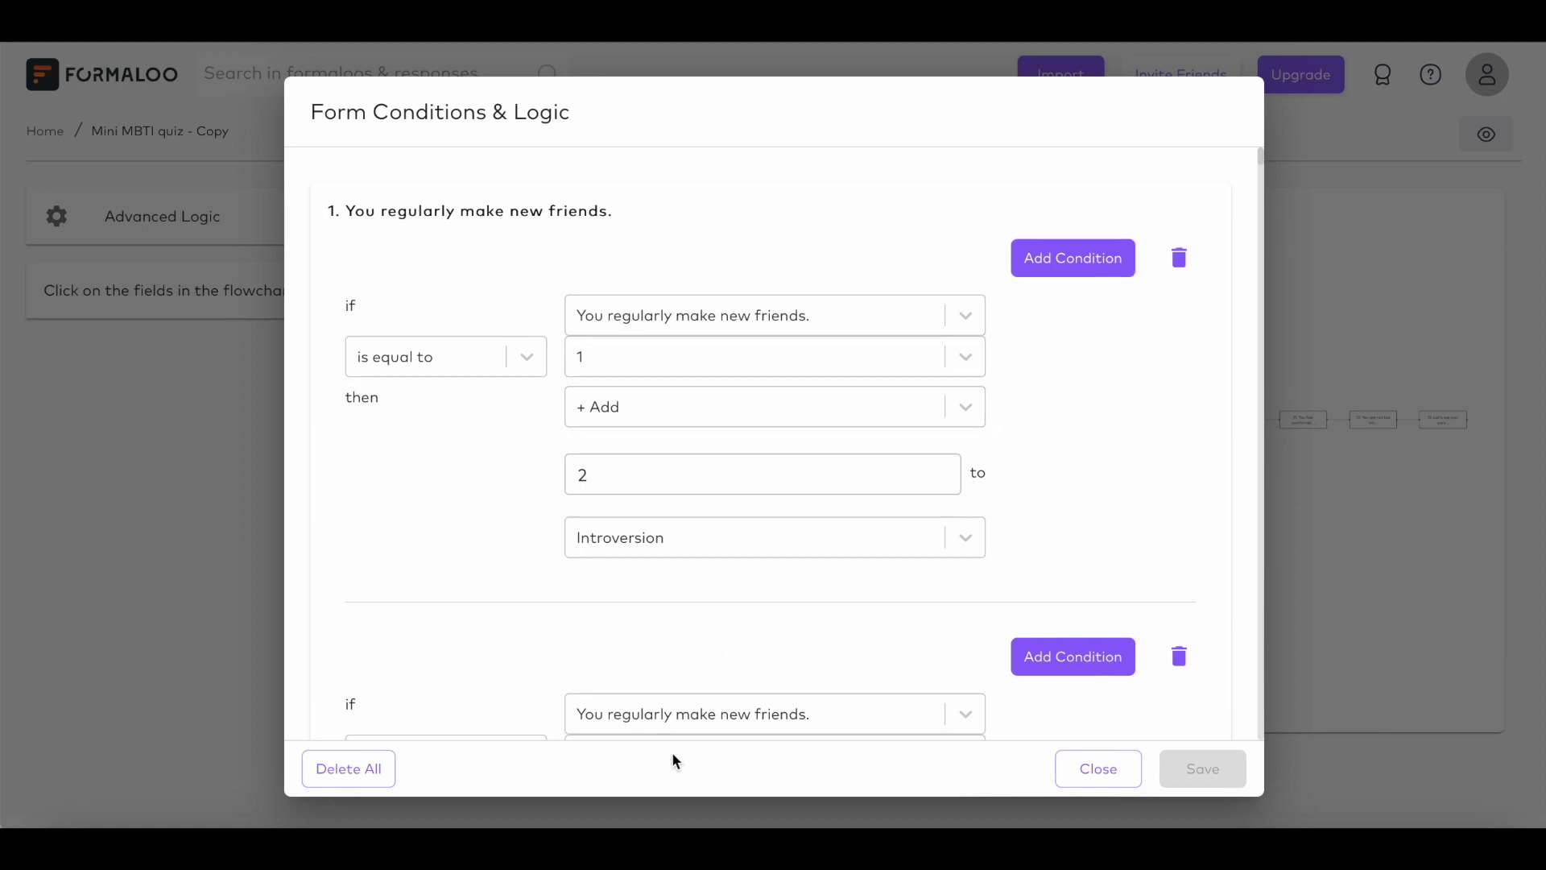
{"action": "scroll", "coordinate": [876, 306], "scroll_direction": "down", "scroll_amount": 1}
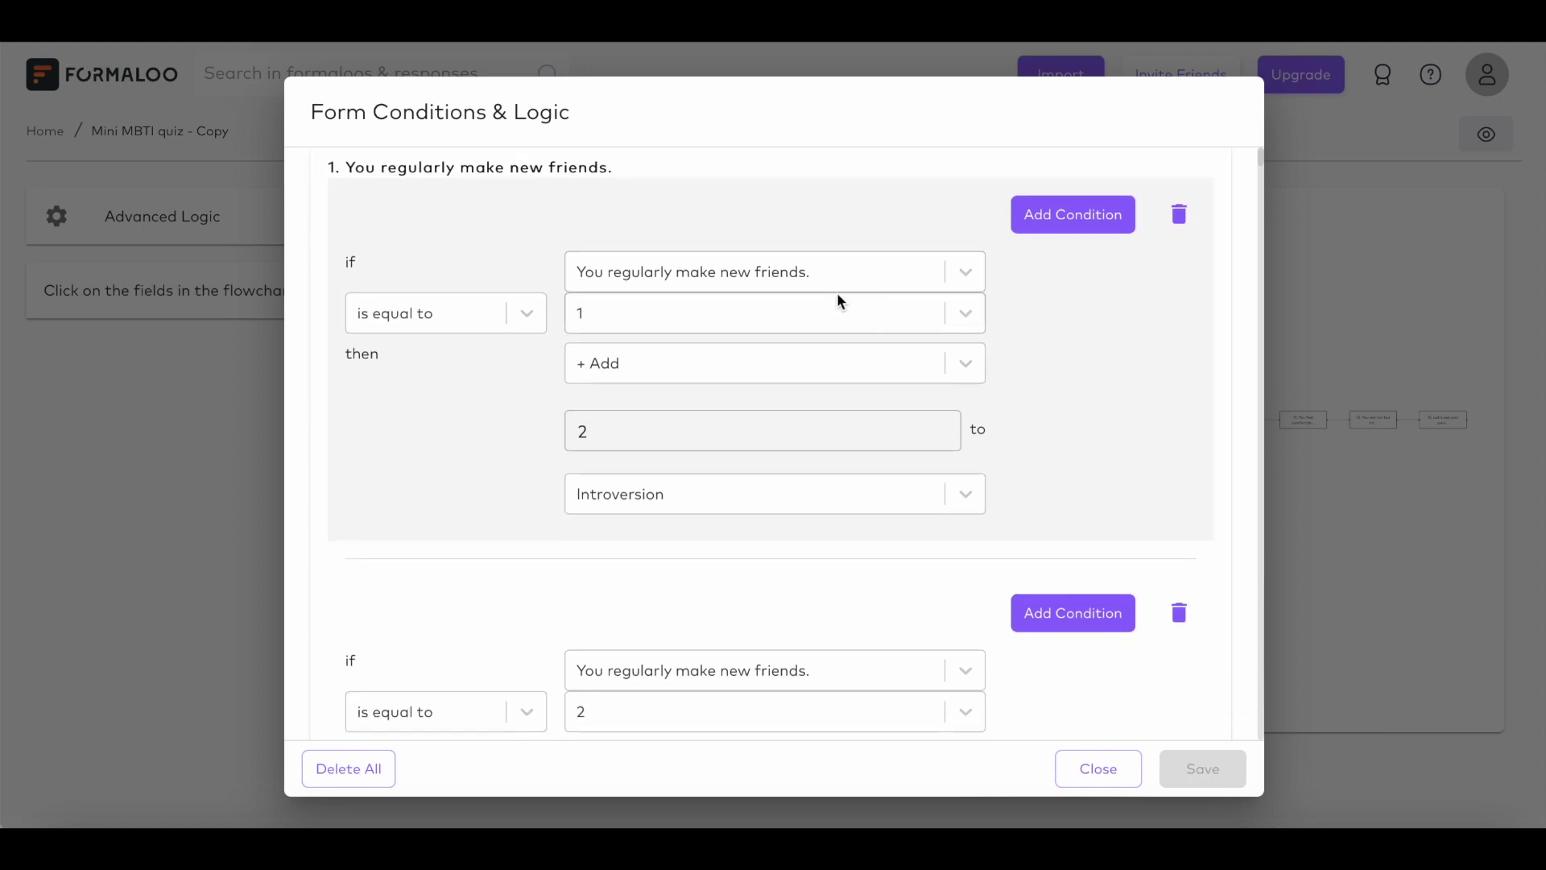
Step: Keep question 1's rule at answer value 1 with the Add action
{"action": "left_click", "coordinate": [970, 321]}
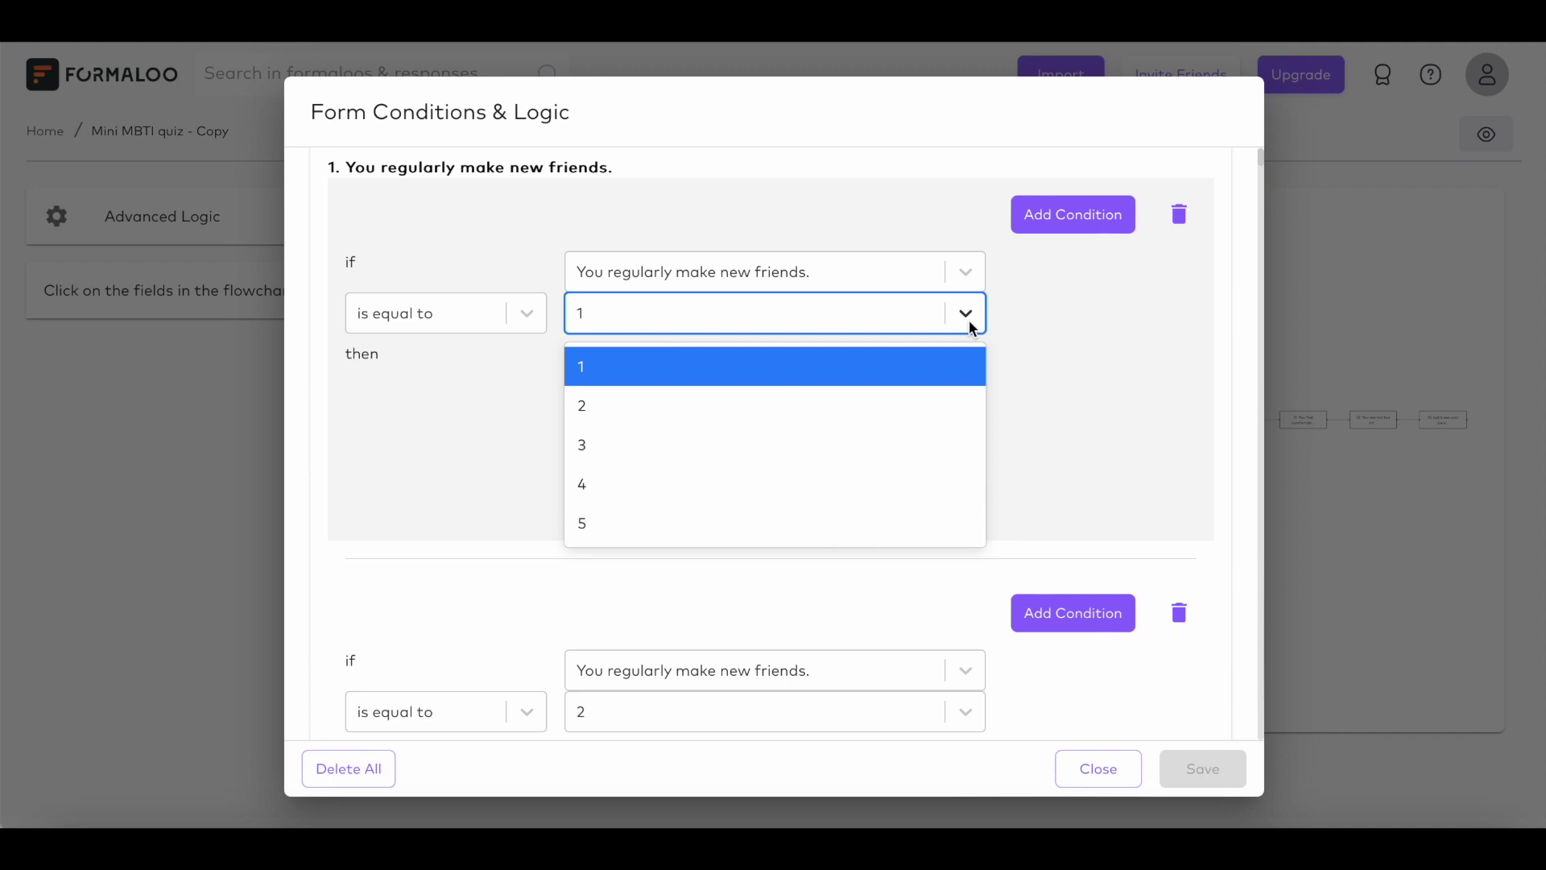
{"action": "left_click", "coordinate": [969, 320]}
{"action": "left_click", "coordinate": [969, 367]}
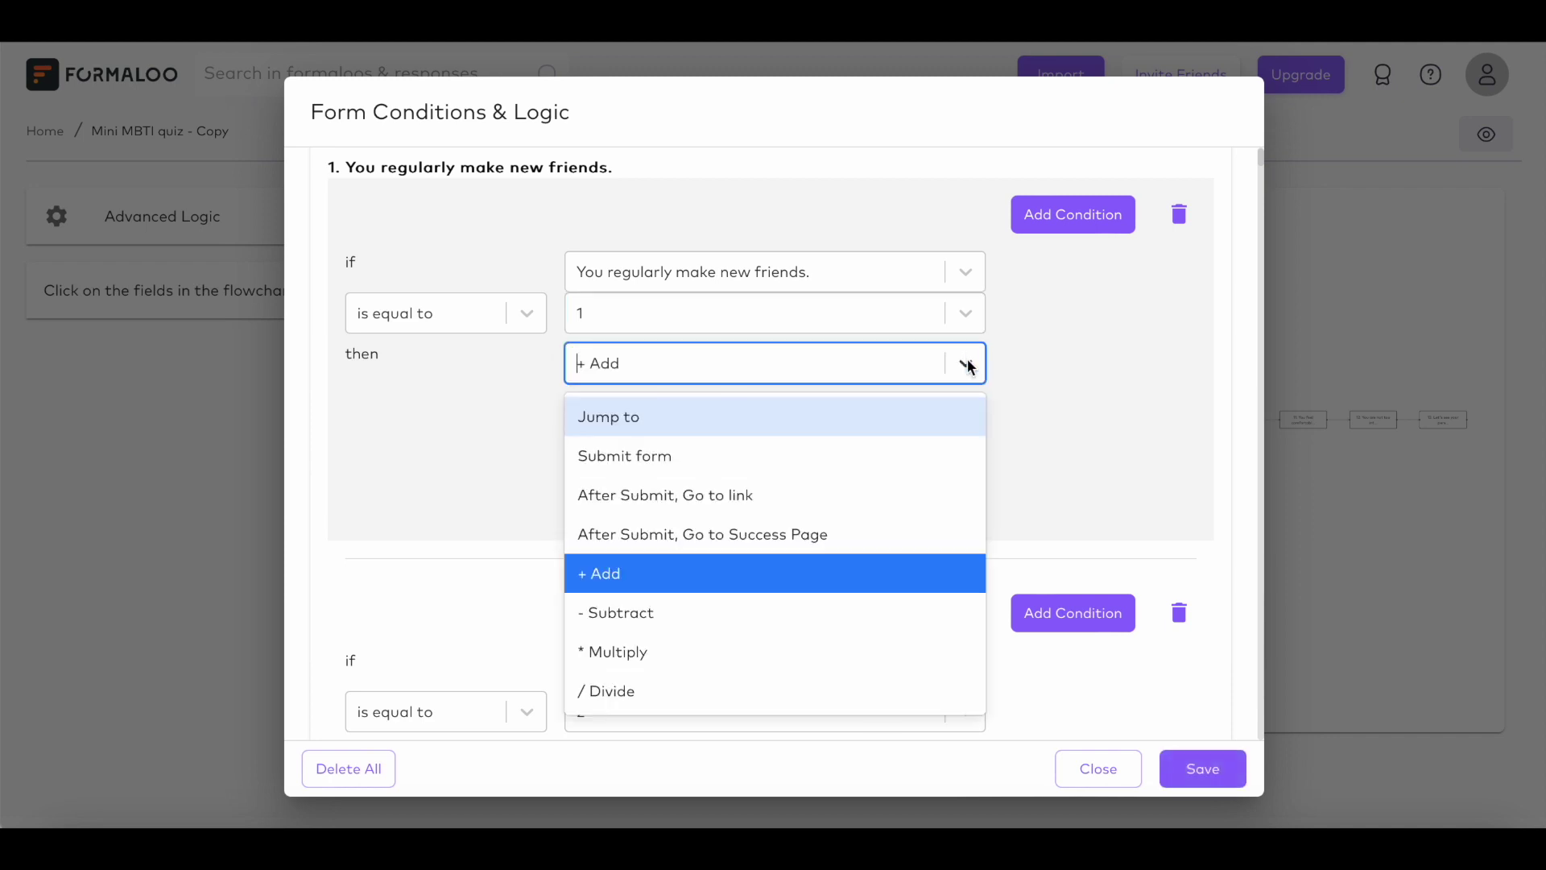
{"action": "left_click", "coordinate": [970, 366]}
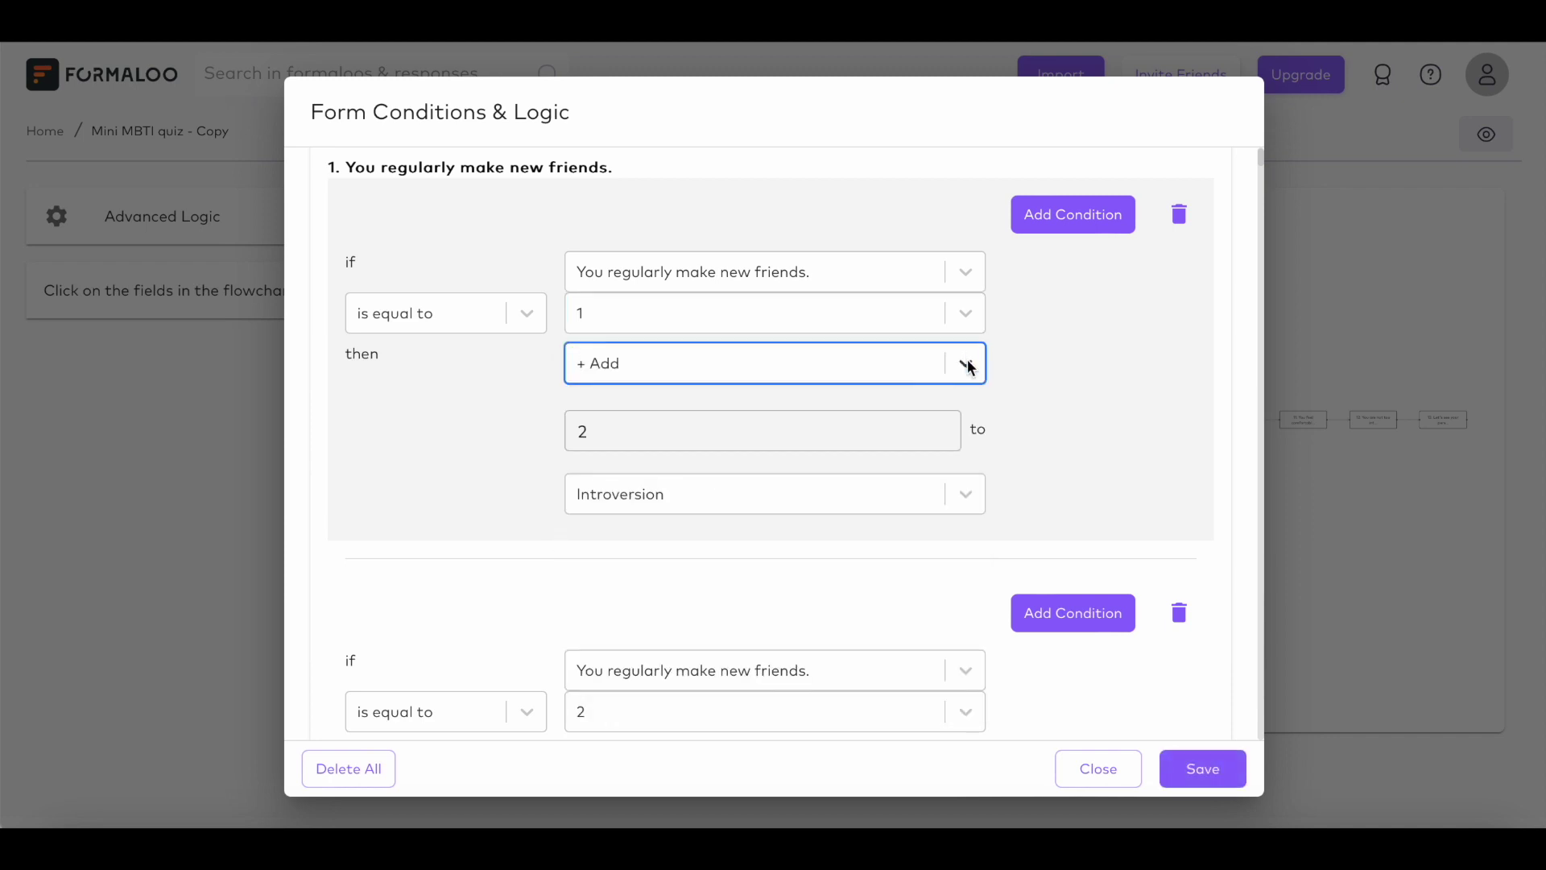
Step: Set the answer-4 rule to subtract 1 from Perceiving
{"action": "scroll", "coordinate": [1100, 369], "scroll_direction": "down", "scroll_amount": 10}
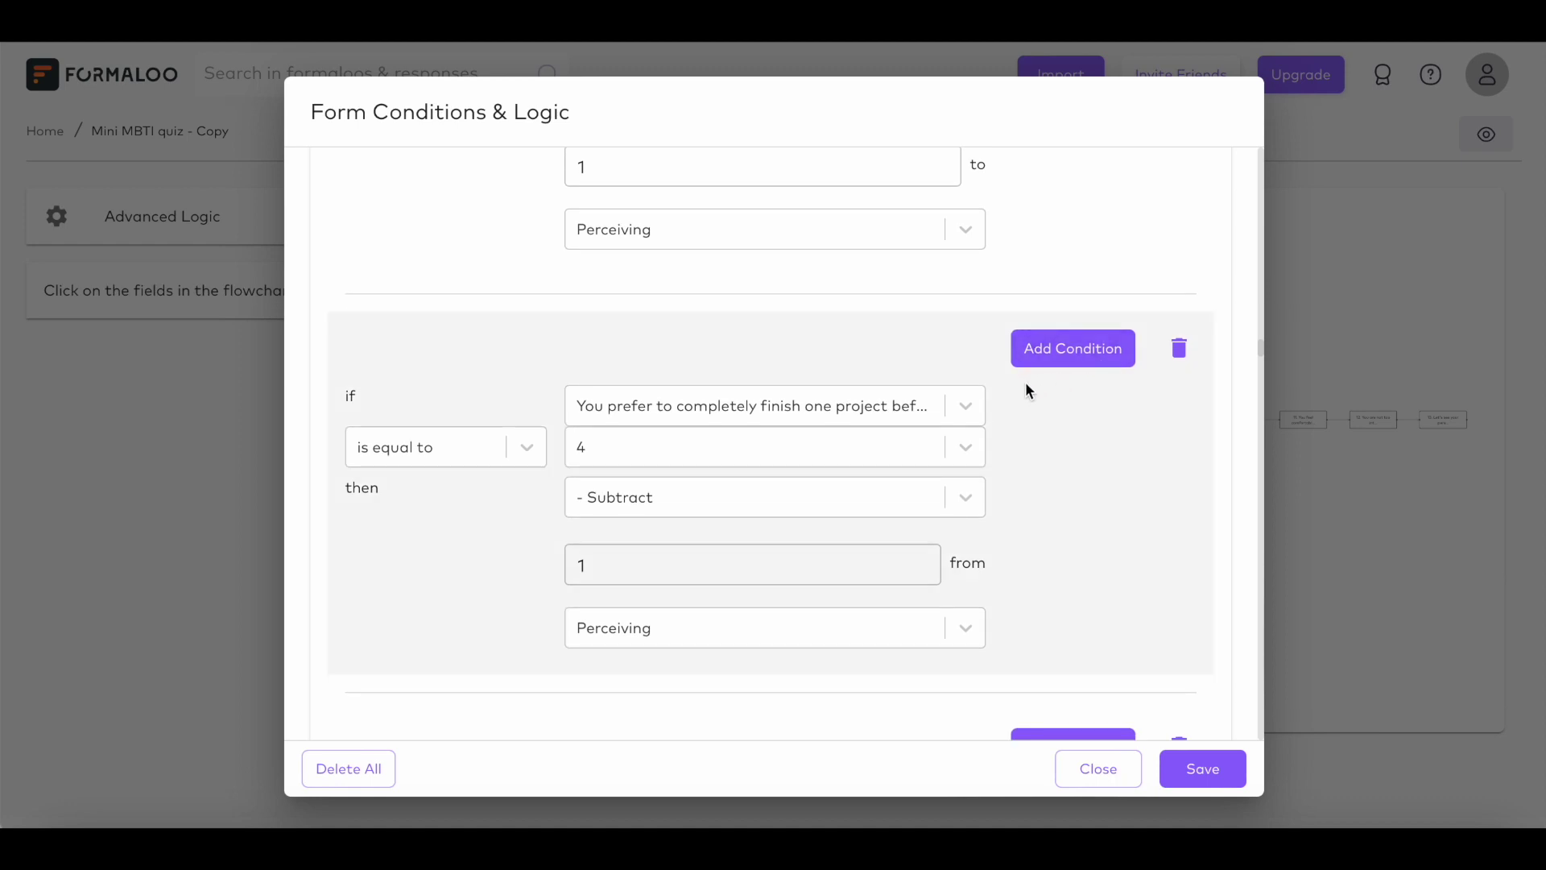
{"action": "left_click", "coordinate": [961, 449]}
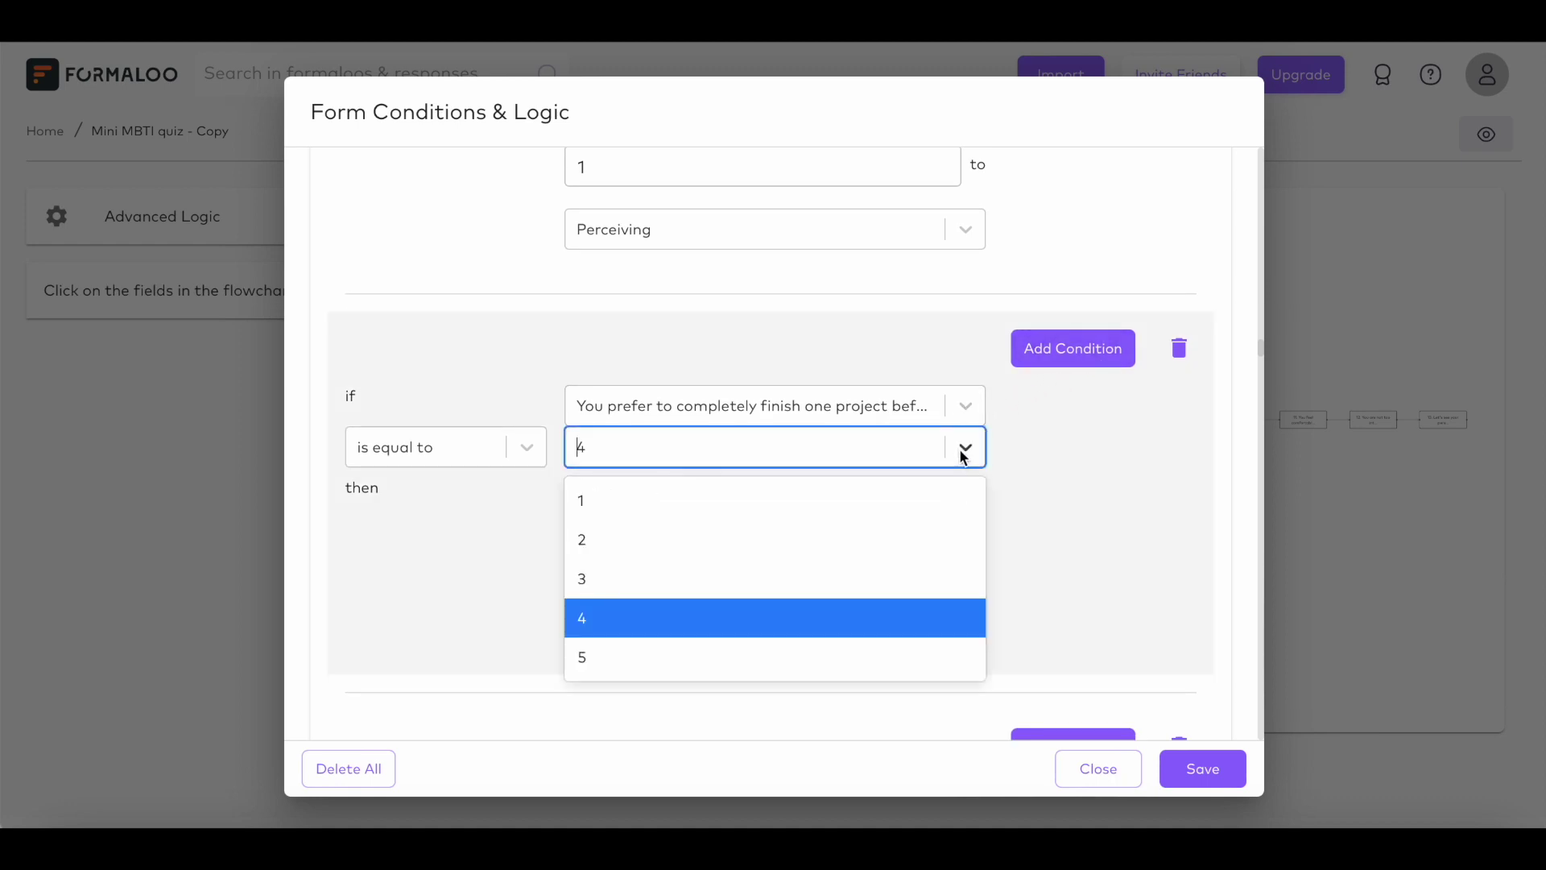
{"action": "left_click", "coordinate": [964, 453]}
{"action": "left_click", "coordinate": [969, 497]}
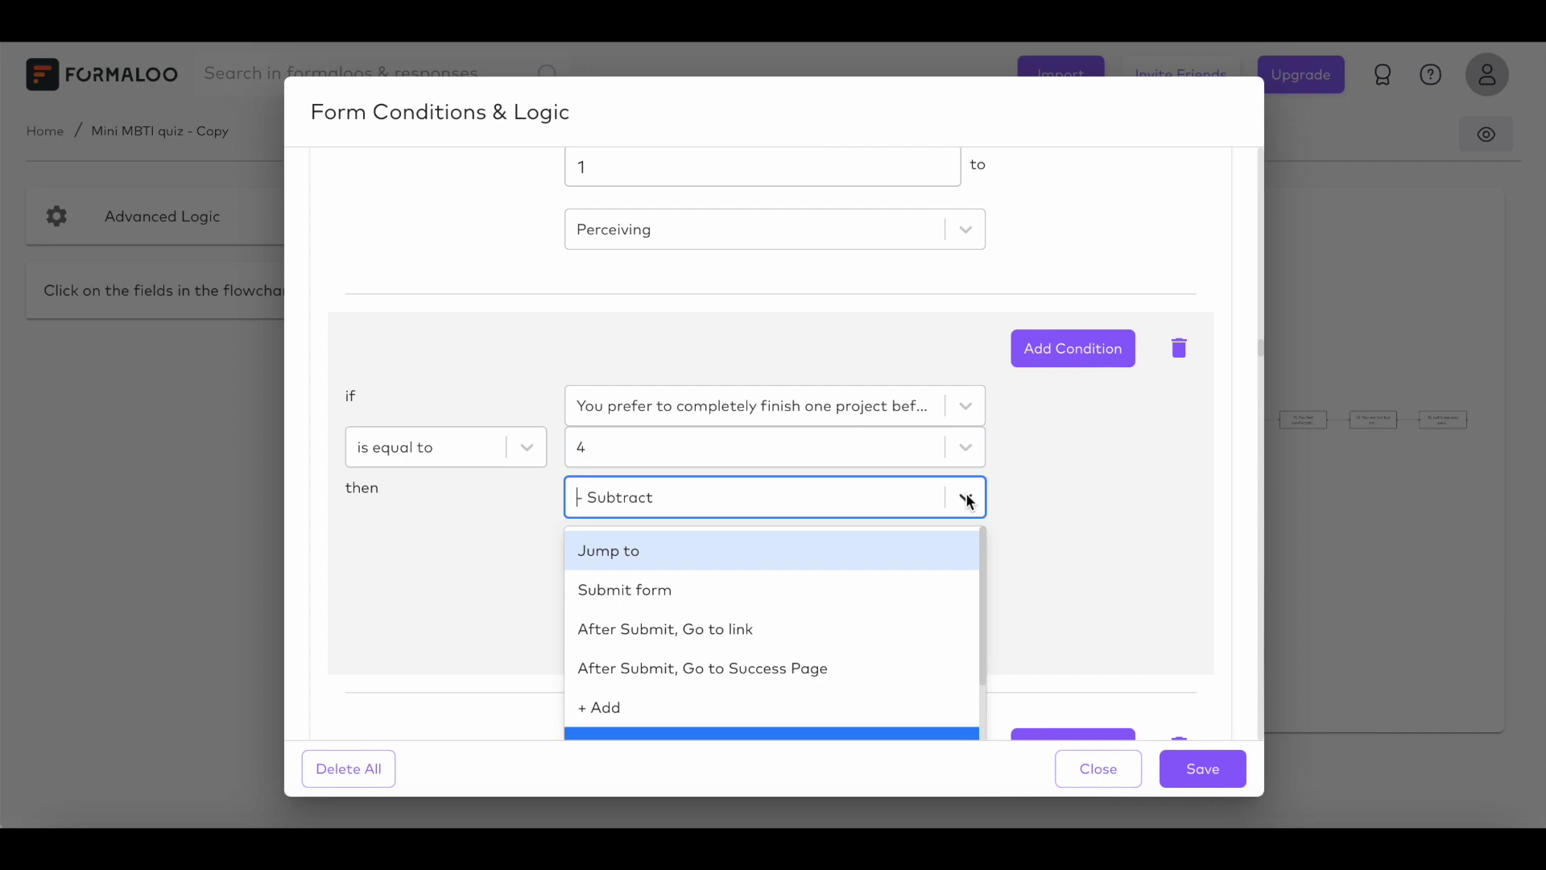
{"action": "left_click", "coordinate": [968, 500]}
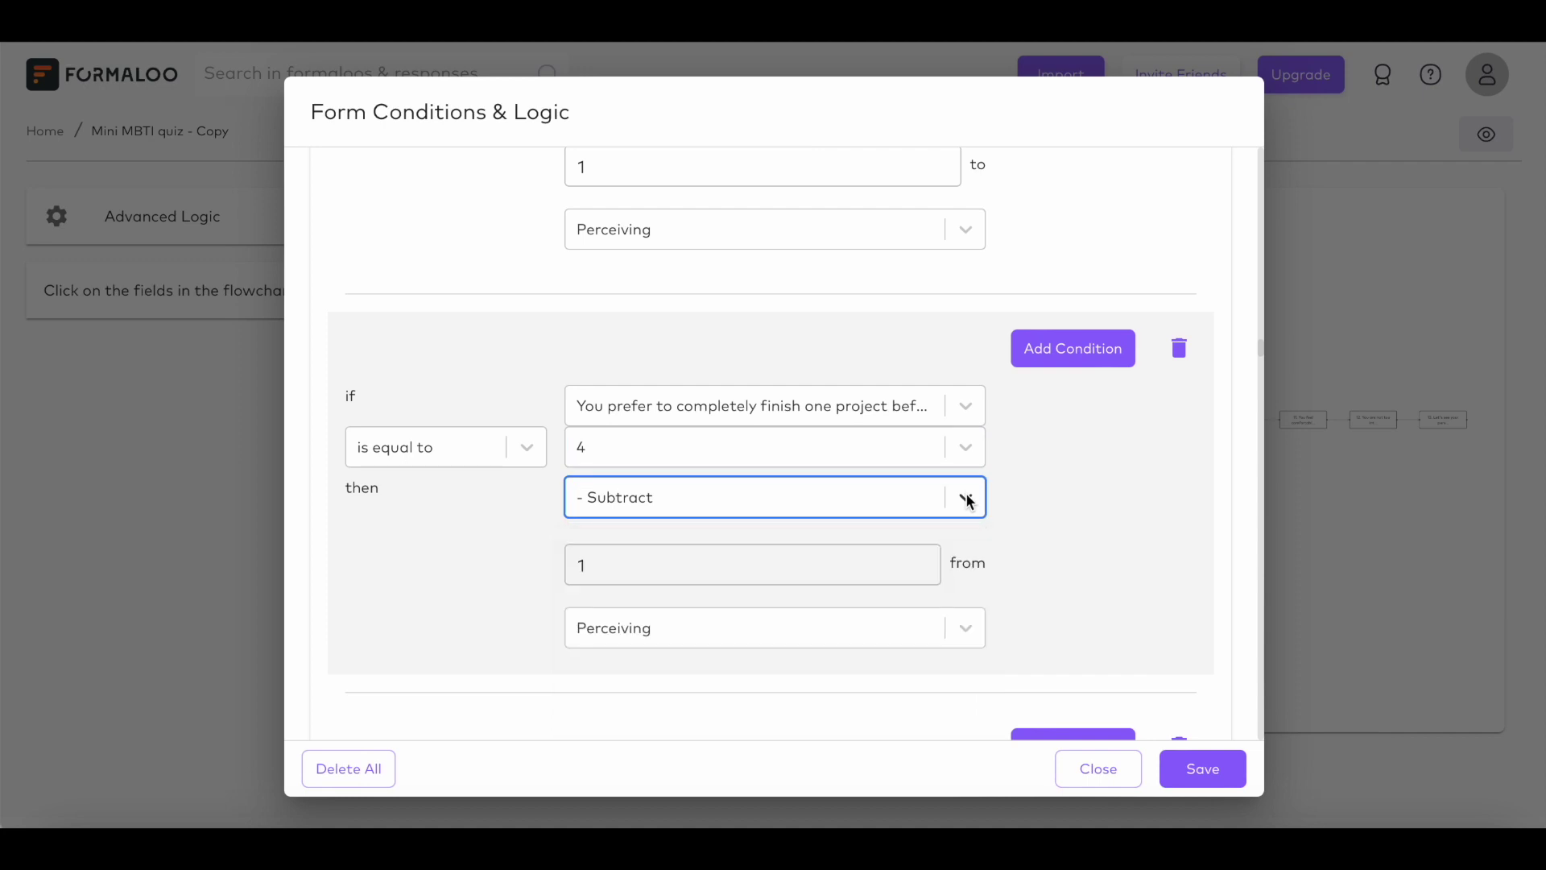
{"action": "left_click", "coordinate": [957, 635]}
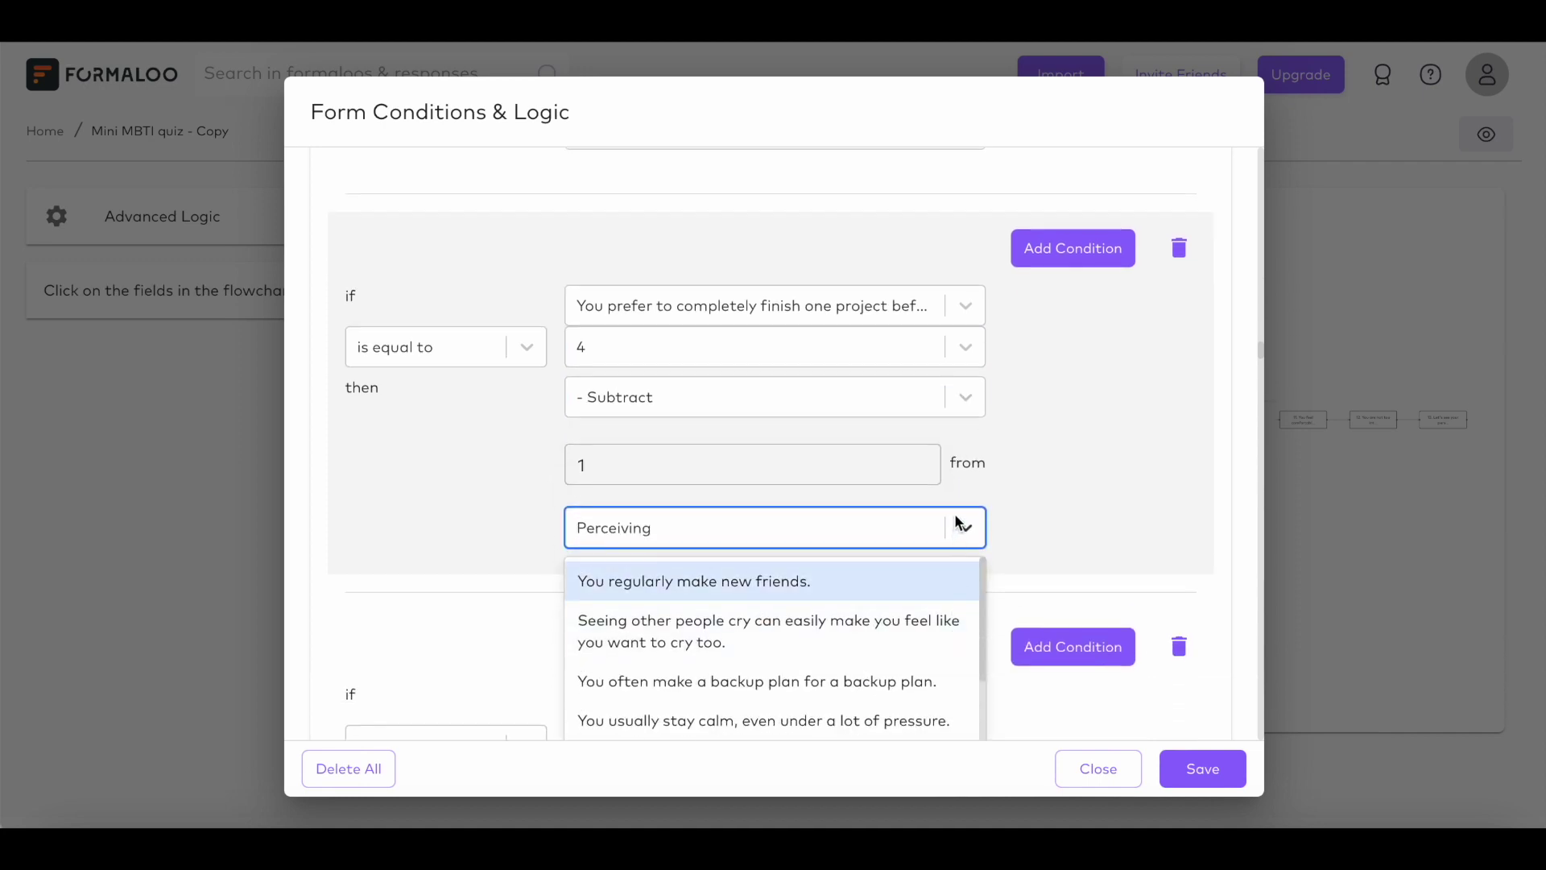
{"action": "left_click", "coordinate": [963, 526]}
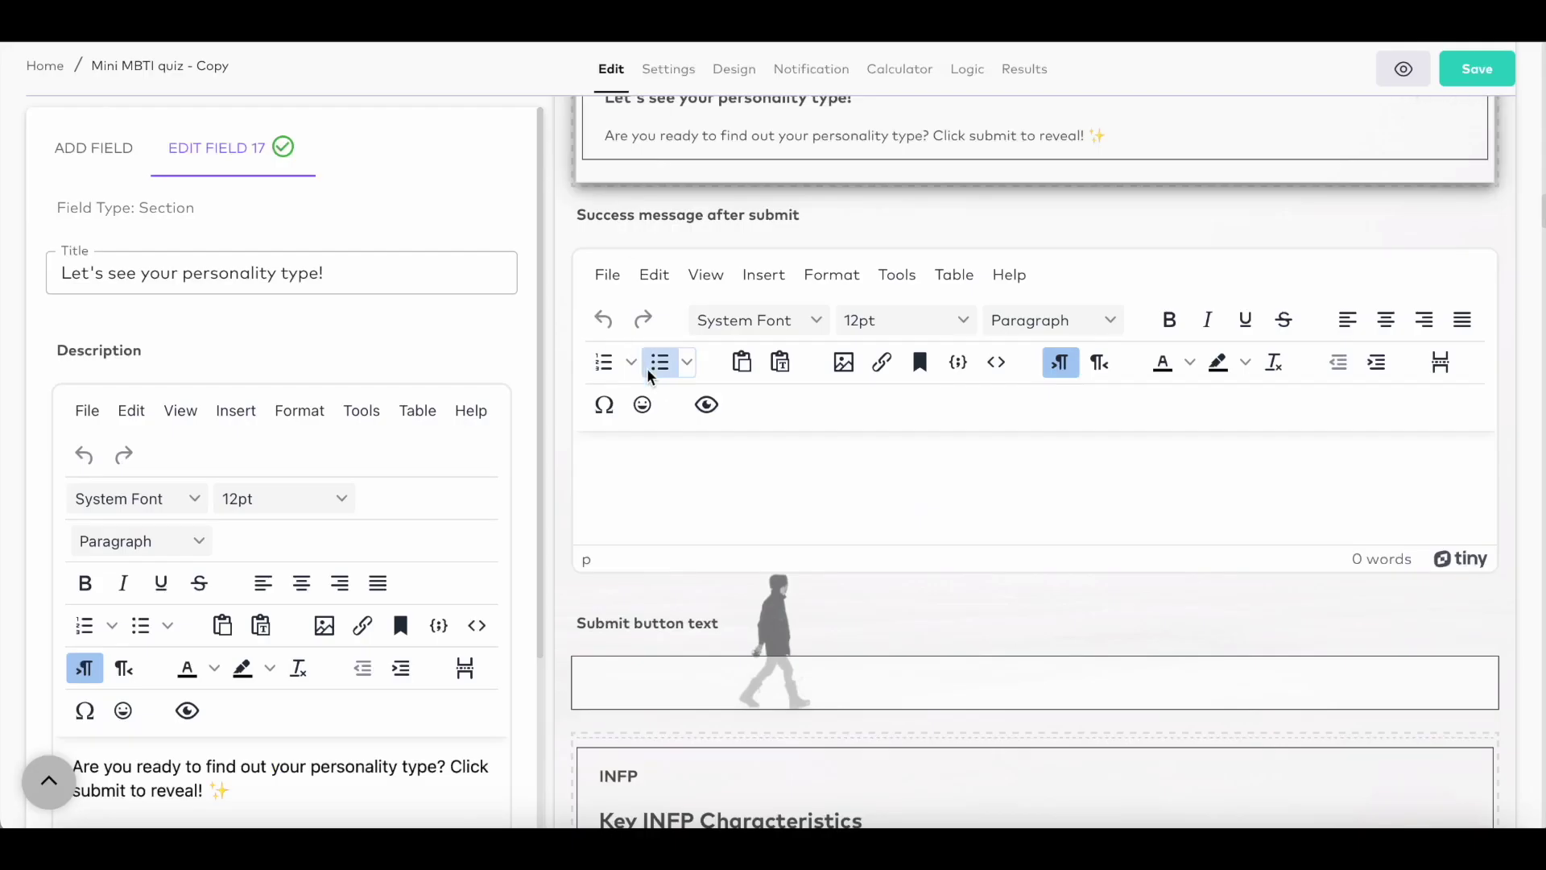
{"action": "scroll", "coordinate": [656, 384], "scroll_direction": "down", "scroll_amount": 1}
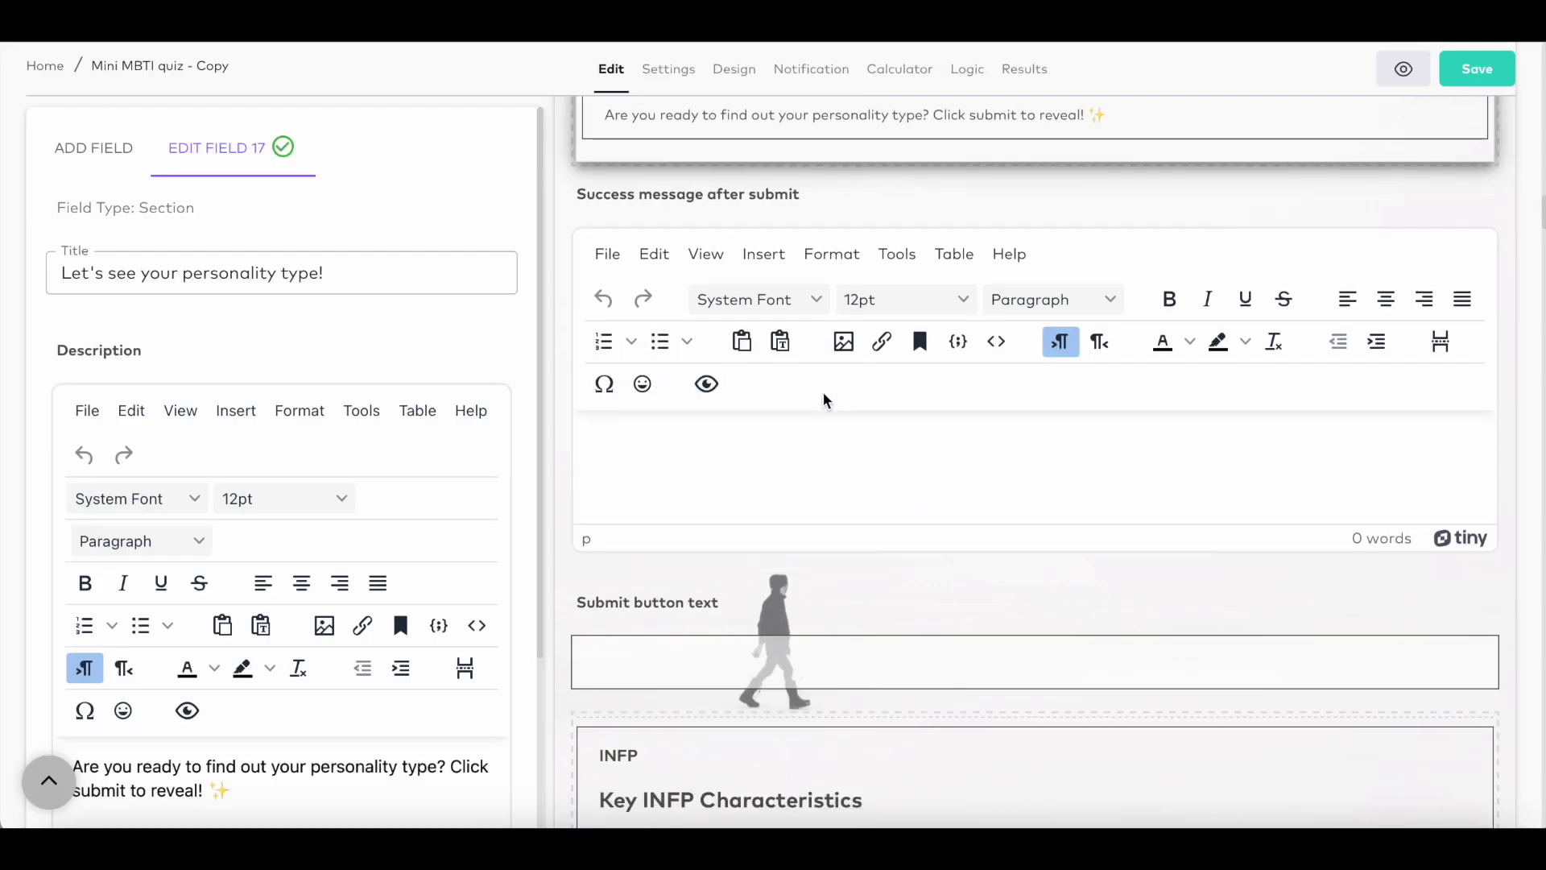
{"action": "left_click", "coordinate": [882, 341]}
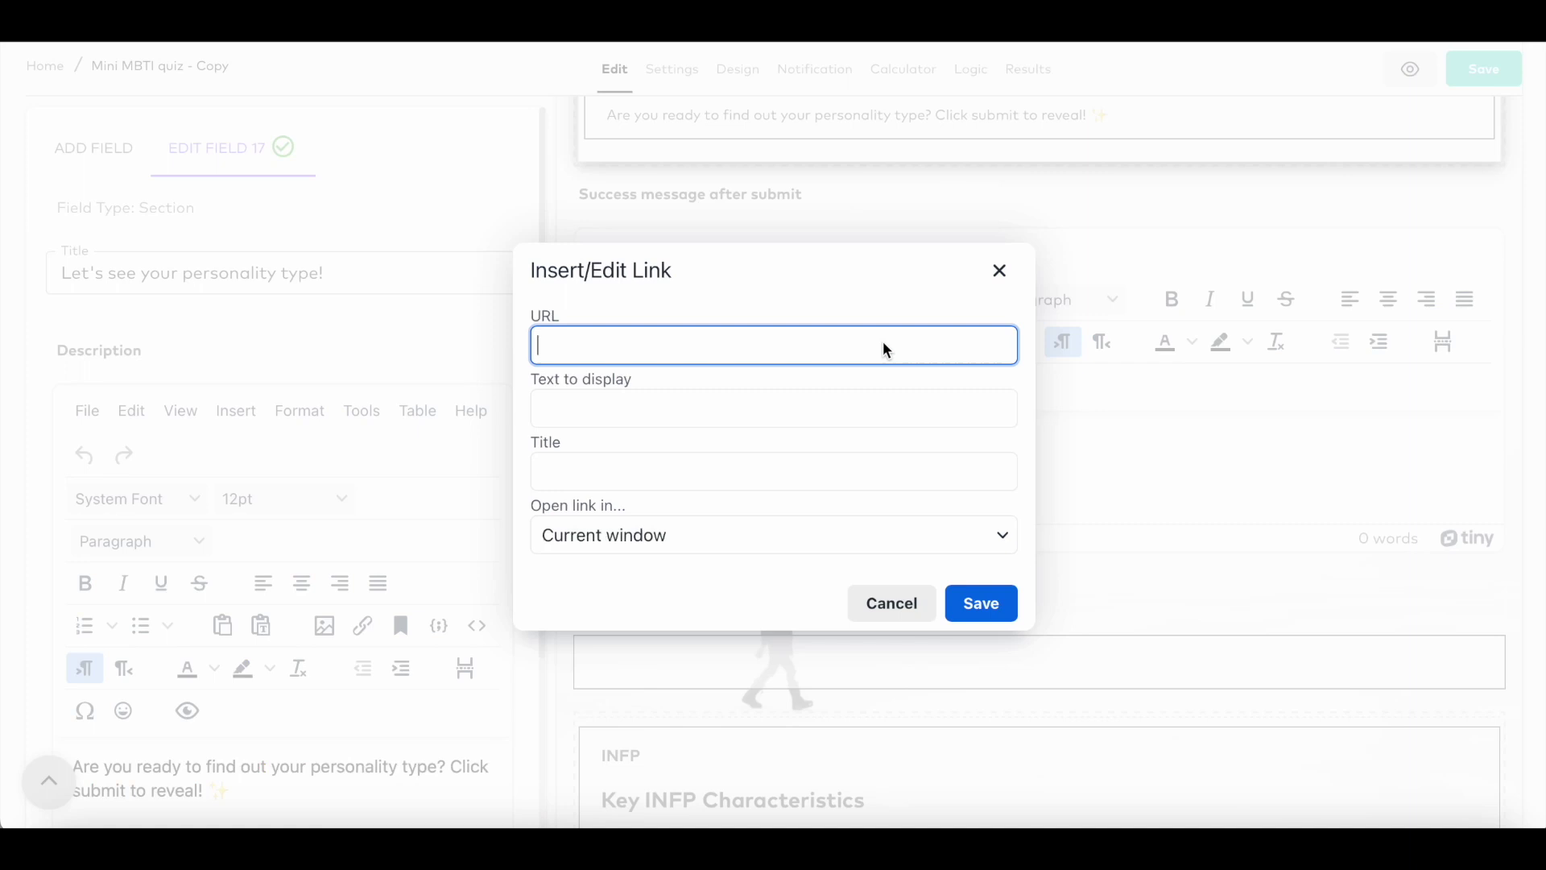
{"action": "type", "text": "http://www.formaloo.com"}
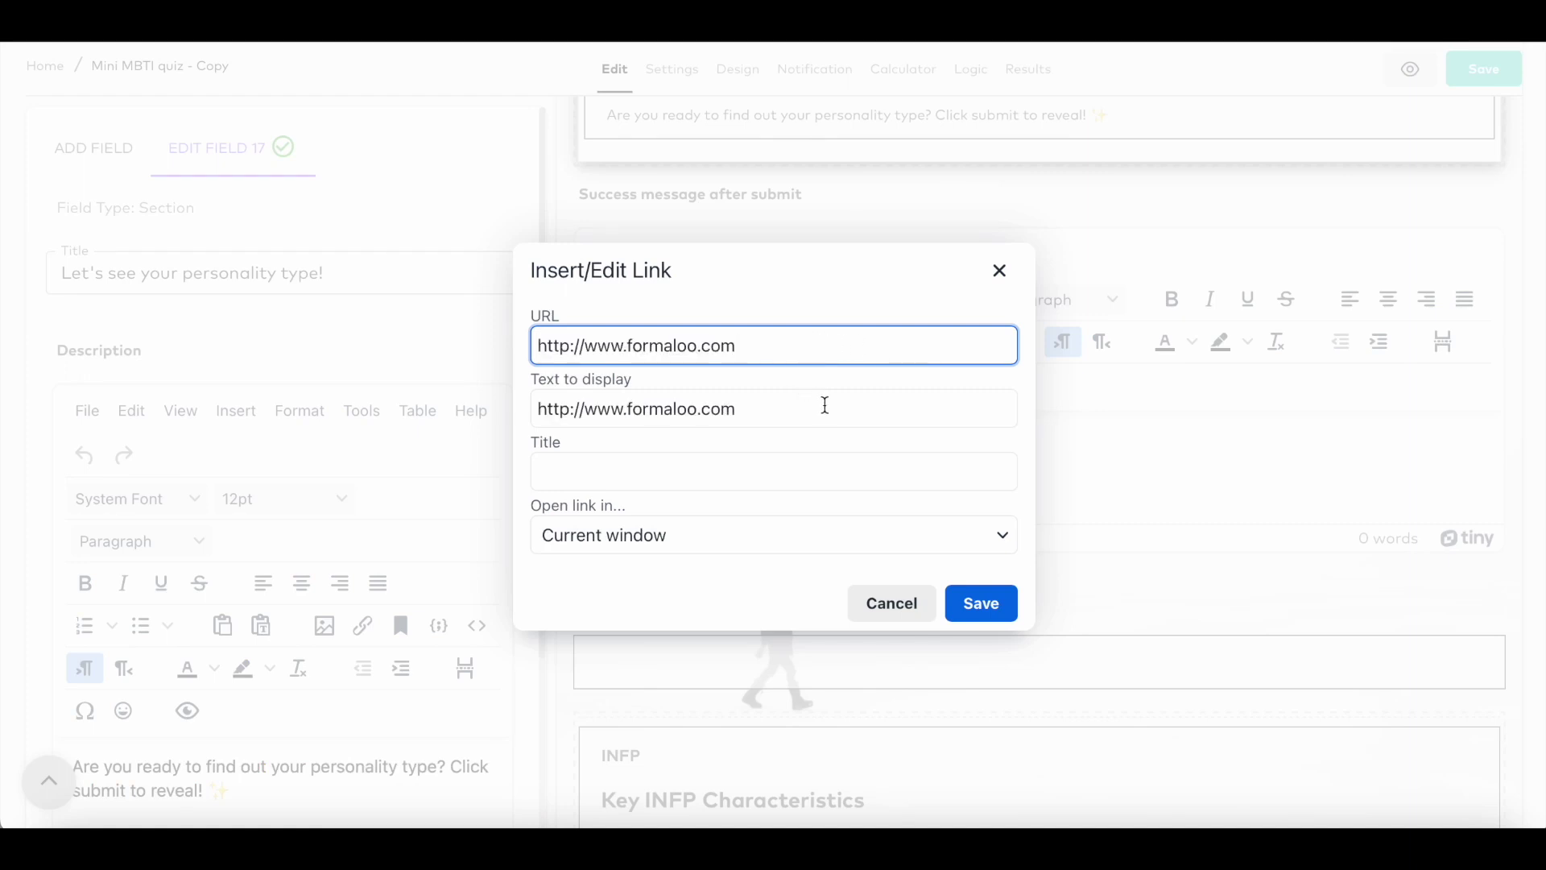
{"action": "left_click", "coordinate": [982, 604]}
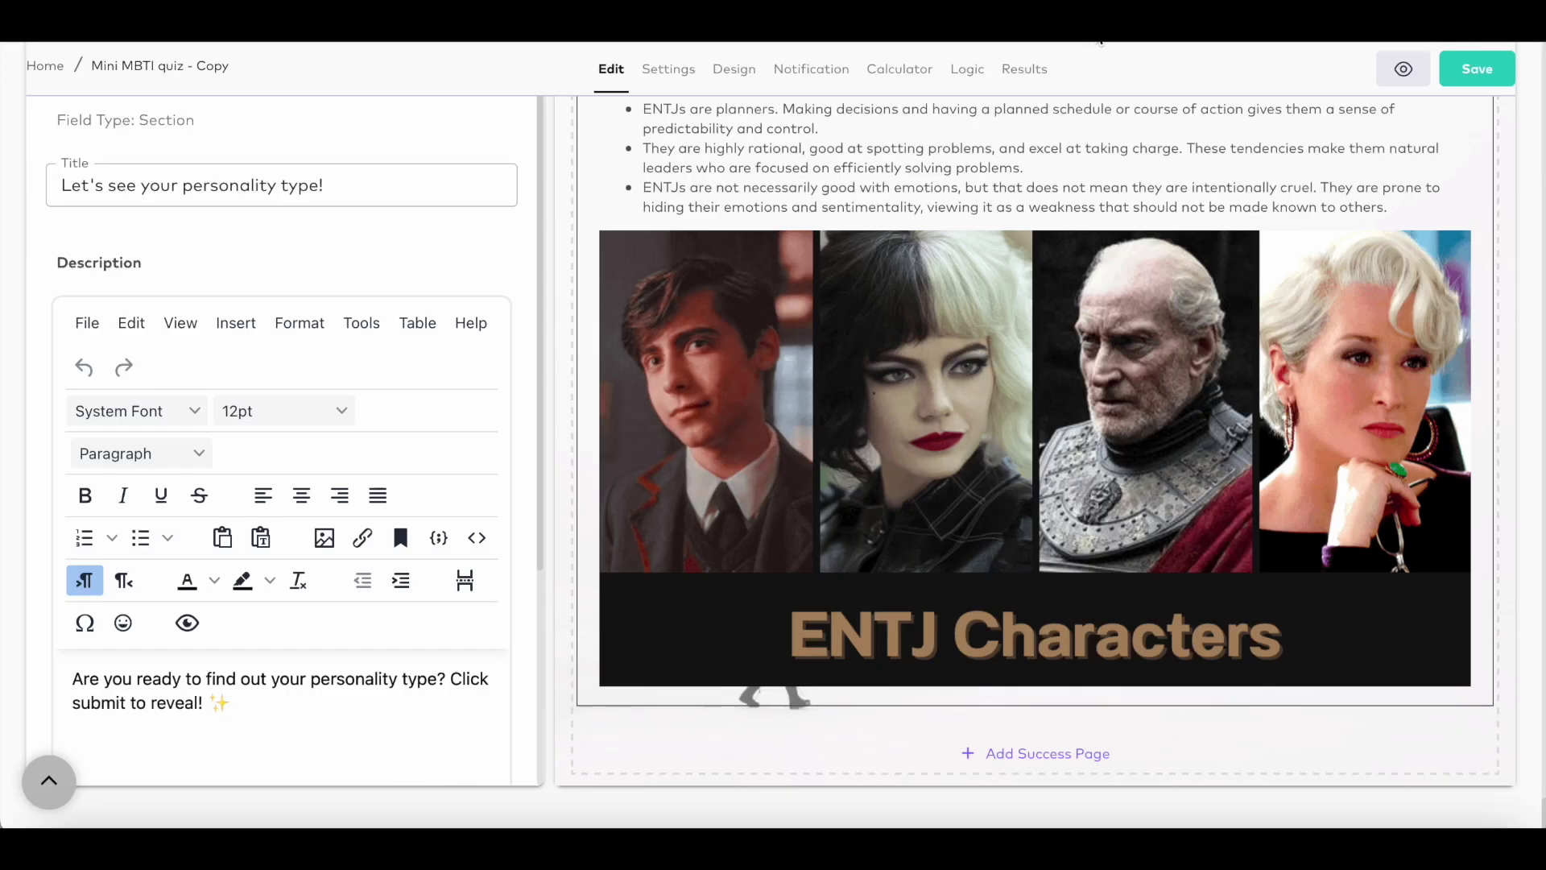
{"action": "left_click", "coordinate": [732, 73]}
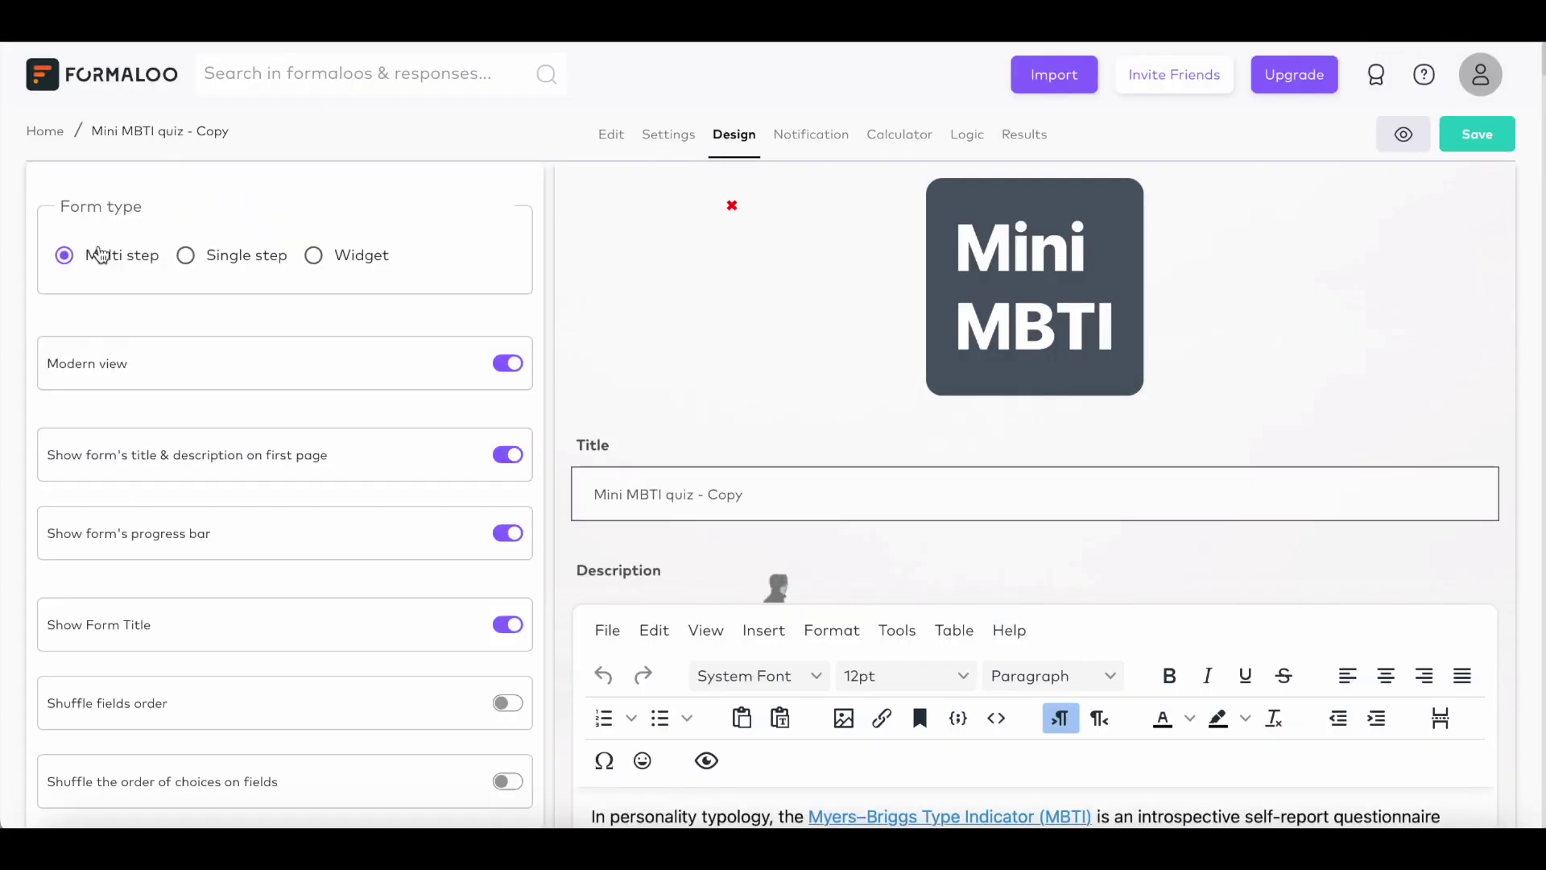
Step: Keep the quiz as Multi step and shuffle the order of choices on fields
{"action": "left_click", "coordinate": [190, 257]}
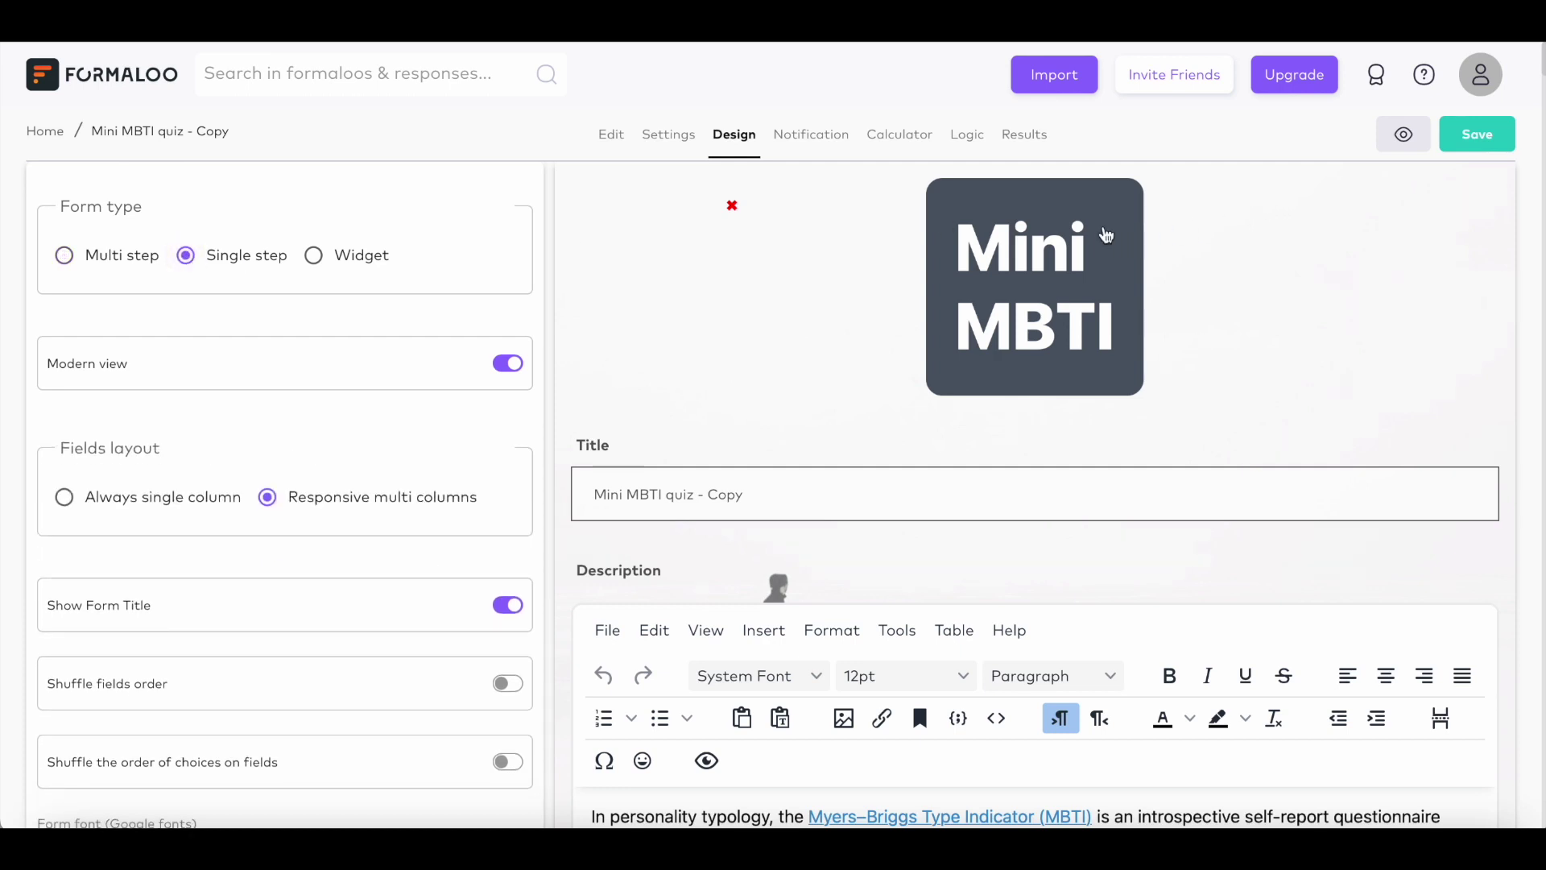
{"action": "left_click", "coordinate": [73, 263]}
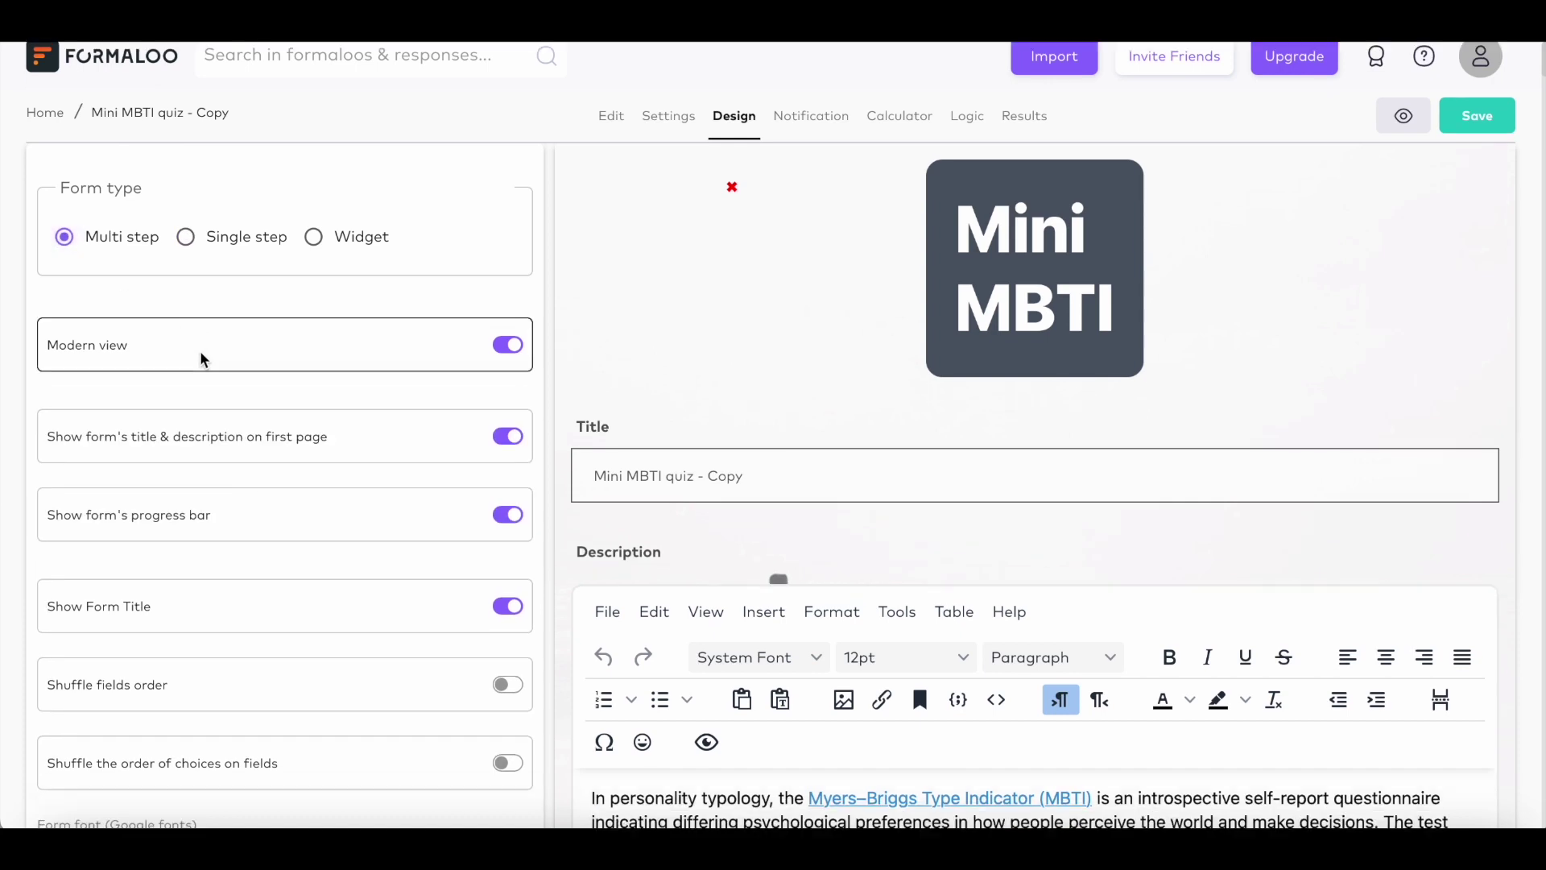
{"action": "scroll", "coordinate": [200, 355], "scroll_direction": "down", "scroll_amount": 5}
{"action": "left_click", "coordinate": [507, 320]}
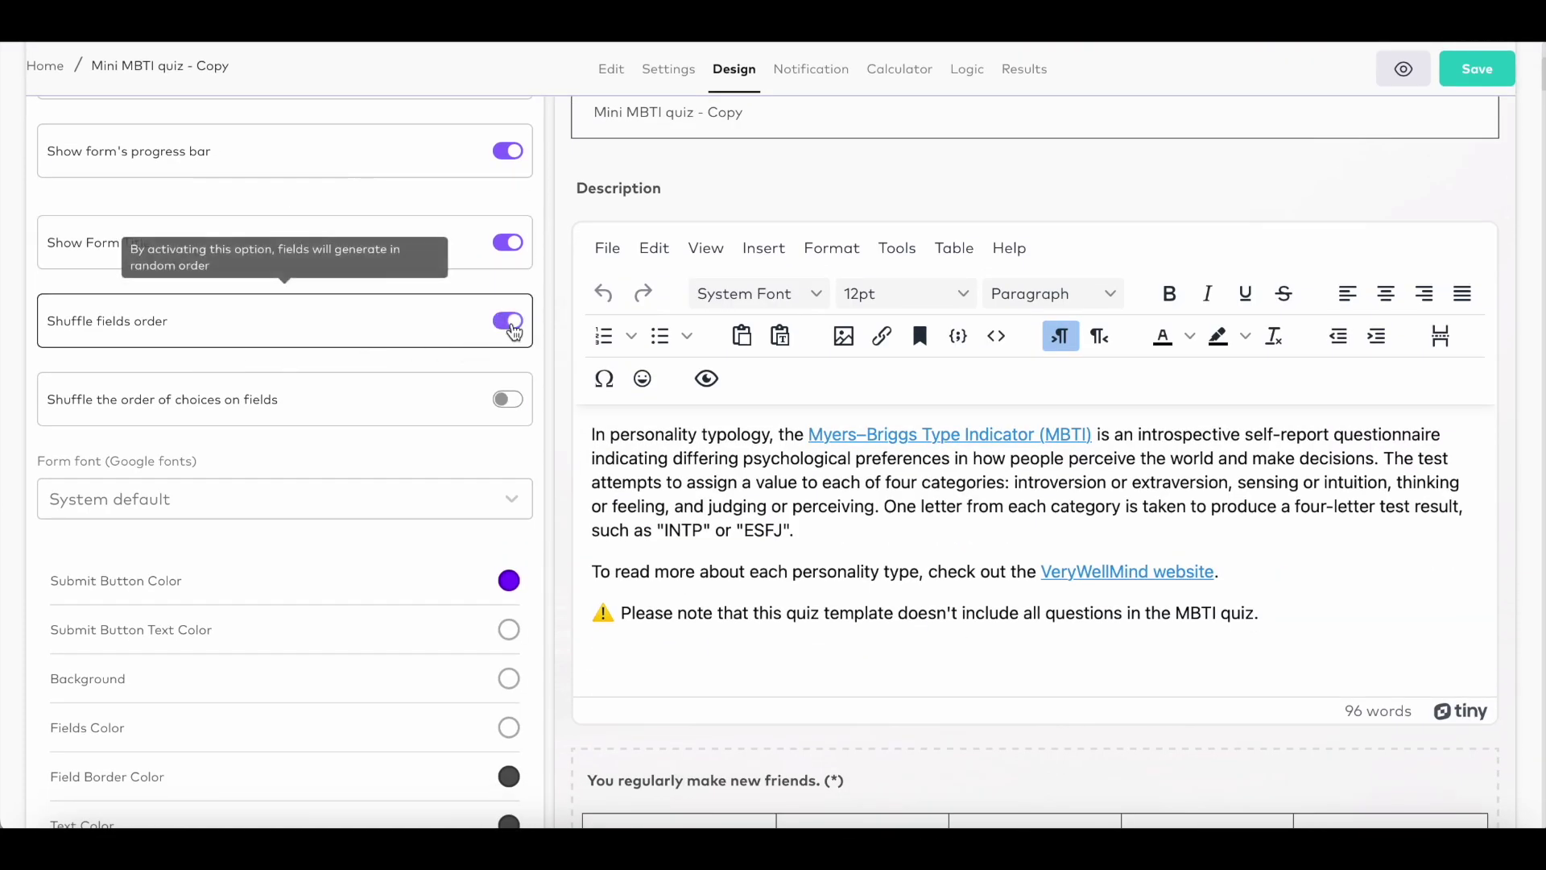
{"action": "left_click", "coordinate": [507, 321]}
{"action": "left_click", "coordinate": [517, 402]}
Step: Apply the red colour theme and expand the 'Customize more content' options
{"action": "scroll", "coordinate": [400, 555], "scroll_direction": "down", "scroll_amount": 4}
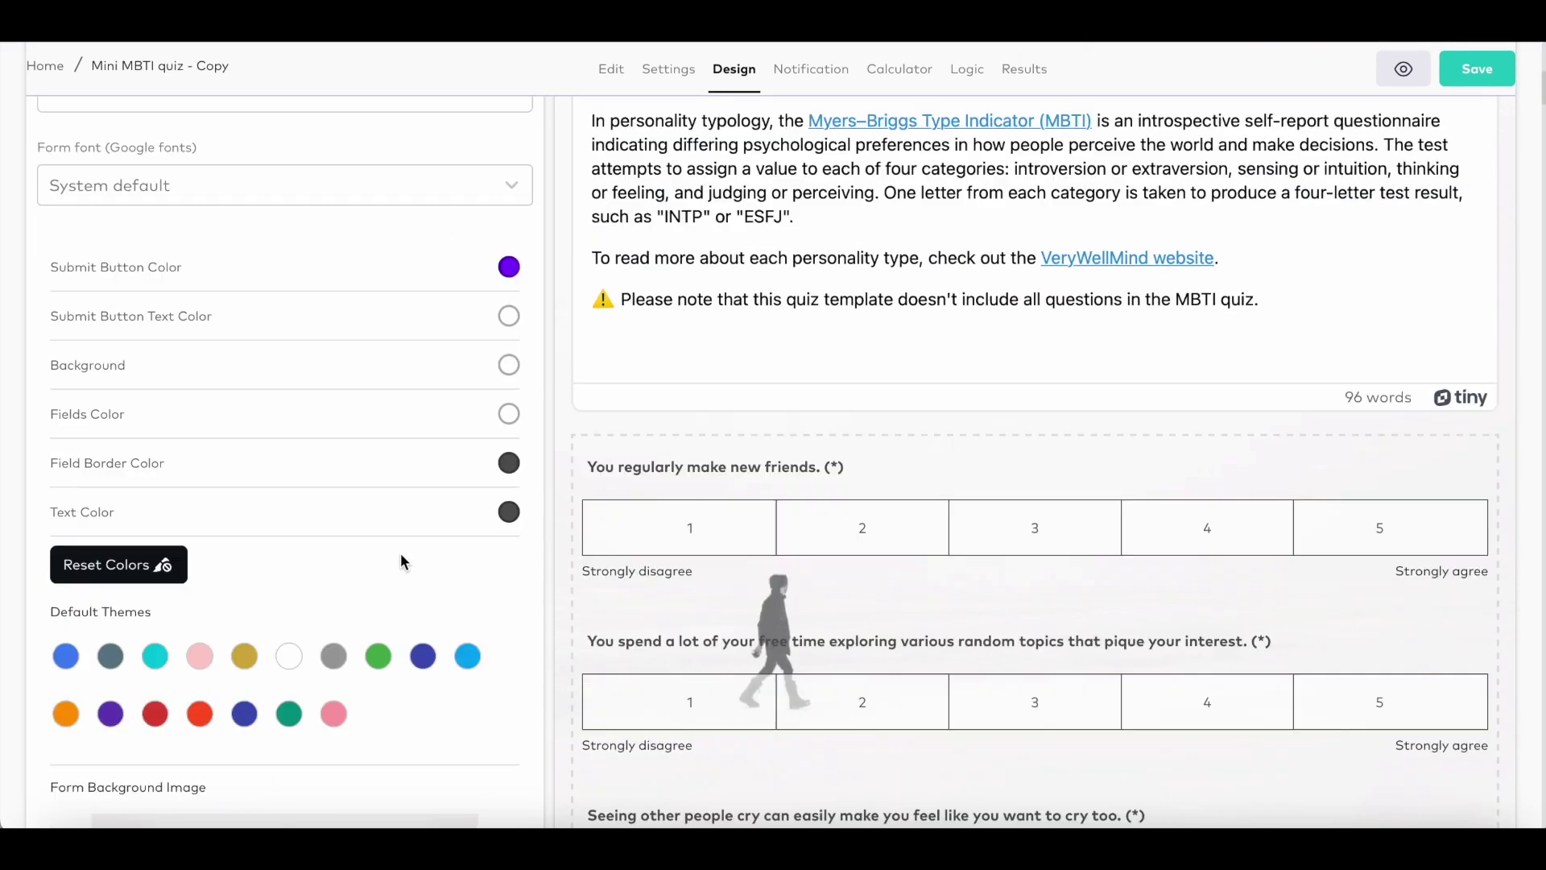
{"action": "left_click", "coordinate": [155, 643]}
{"action": "left_click", "coordinate": [199, 646]}
{"action": "left_click", "coordinate": [154, 700]}
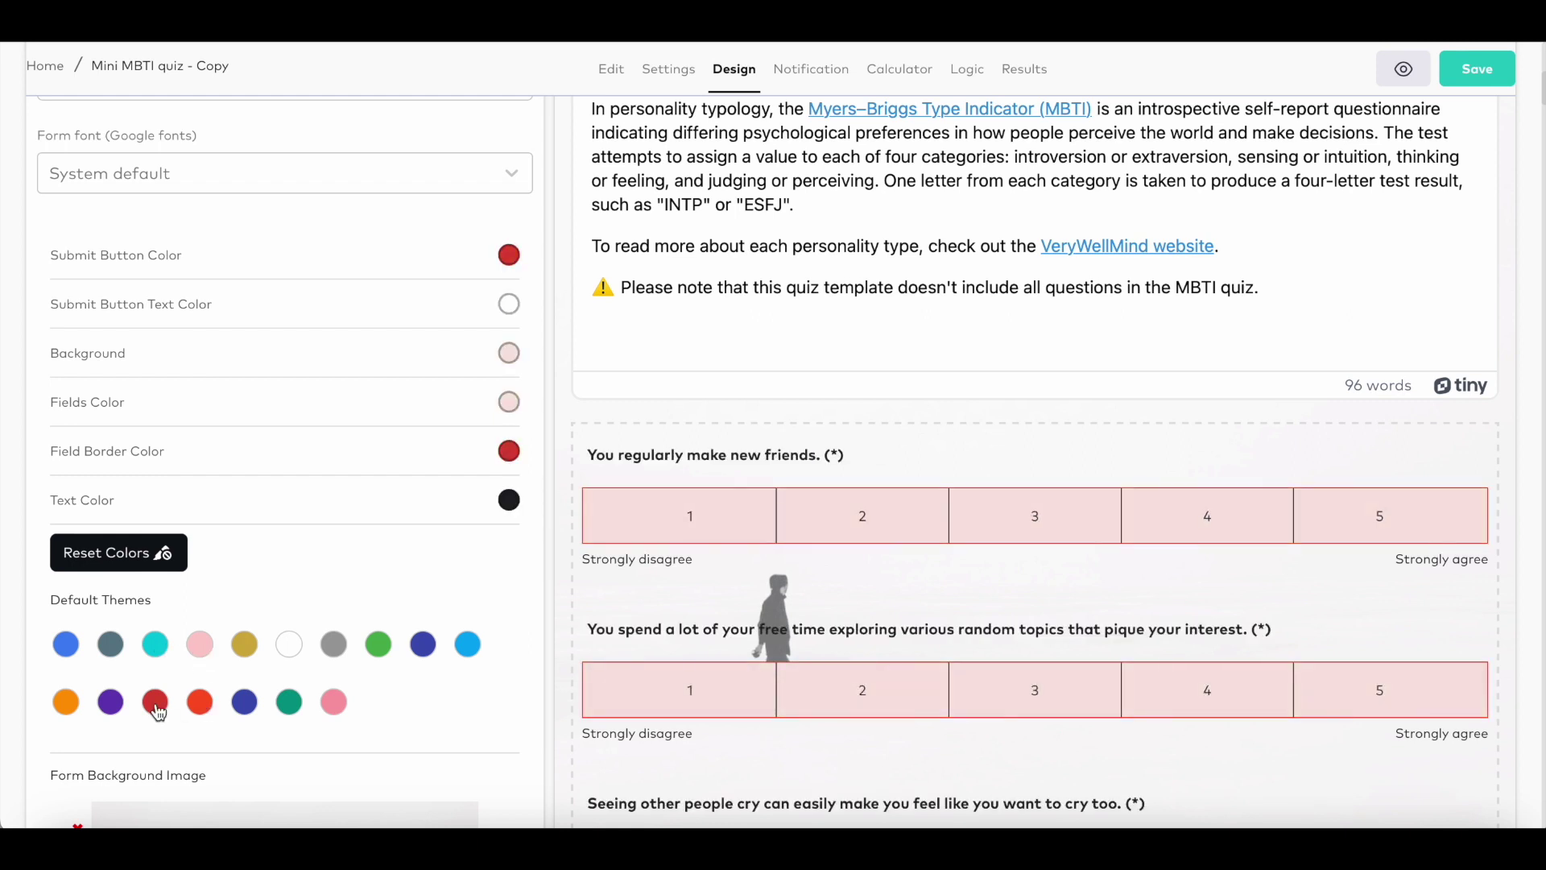
{"action": "scroll", "coordinate": [154, 700], "scroll_direction": "down", "scroll_amount": 5}
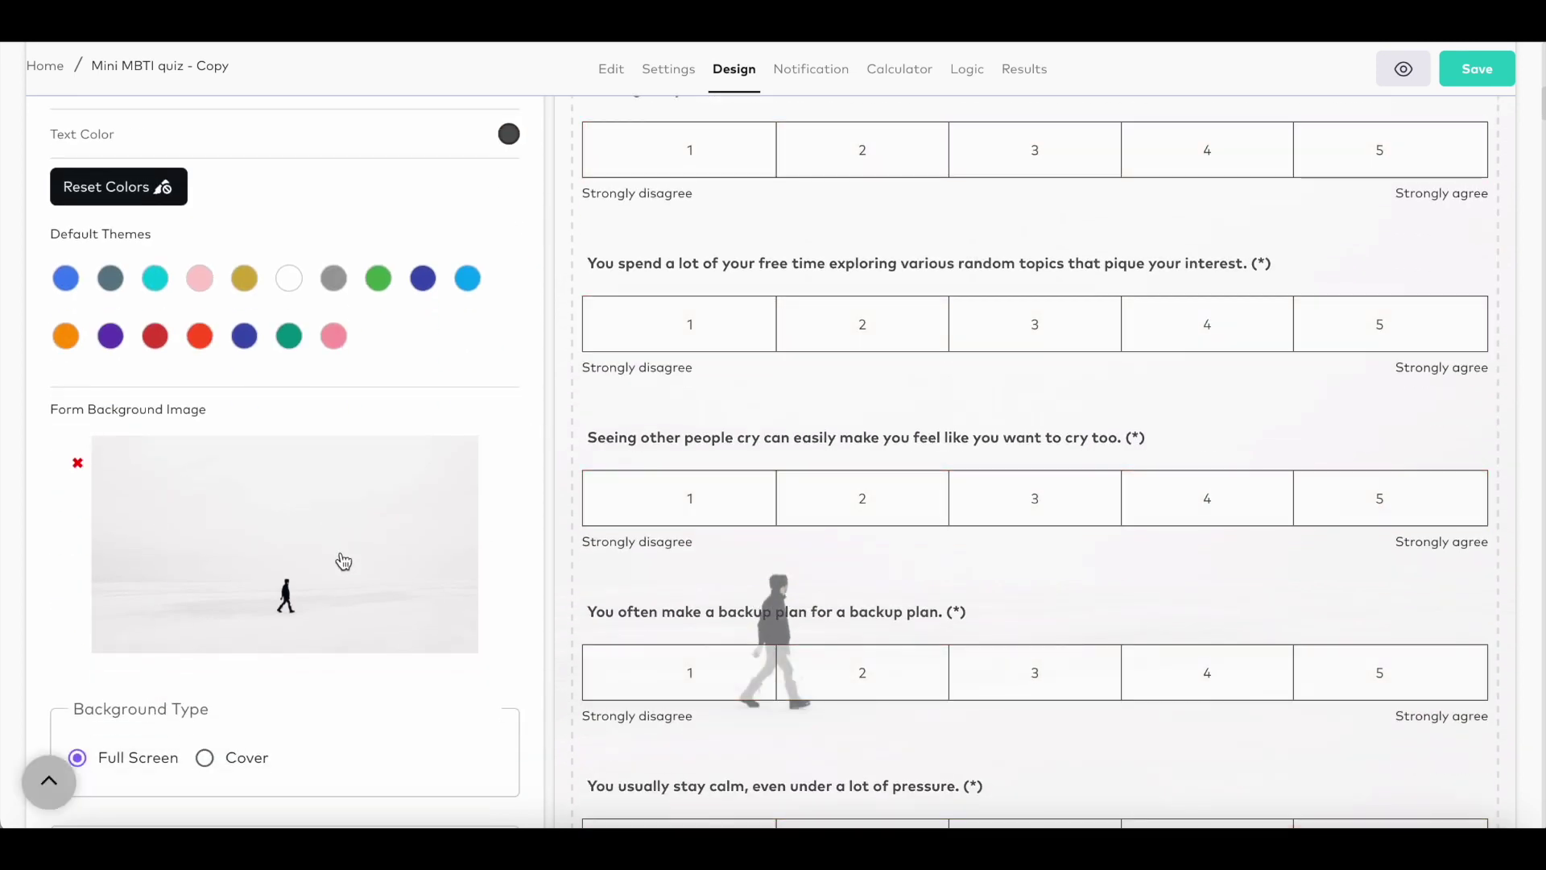
{"action": "scroll", "coordinate": [322, 616], "scroll_direction": "down", "scroll_amount": 5}
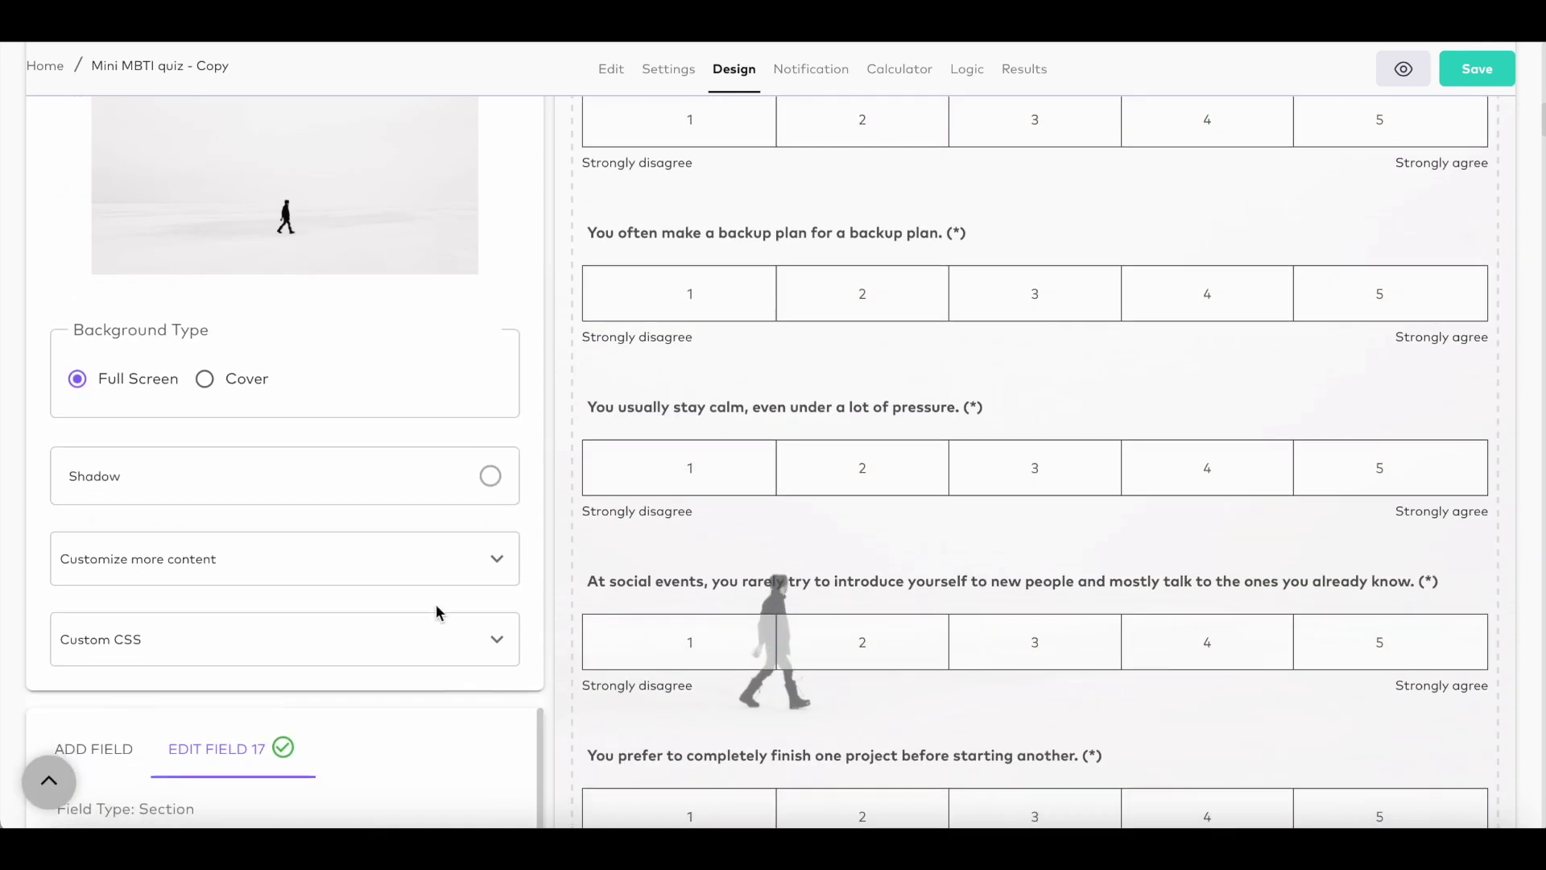
{"action": "left_click", "coordinate": [500, 563]}
{"action": "scroll", "coordinate": [506, 568], "scroll_direction": "down", "scroll_amount": 1}
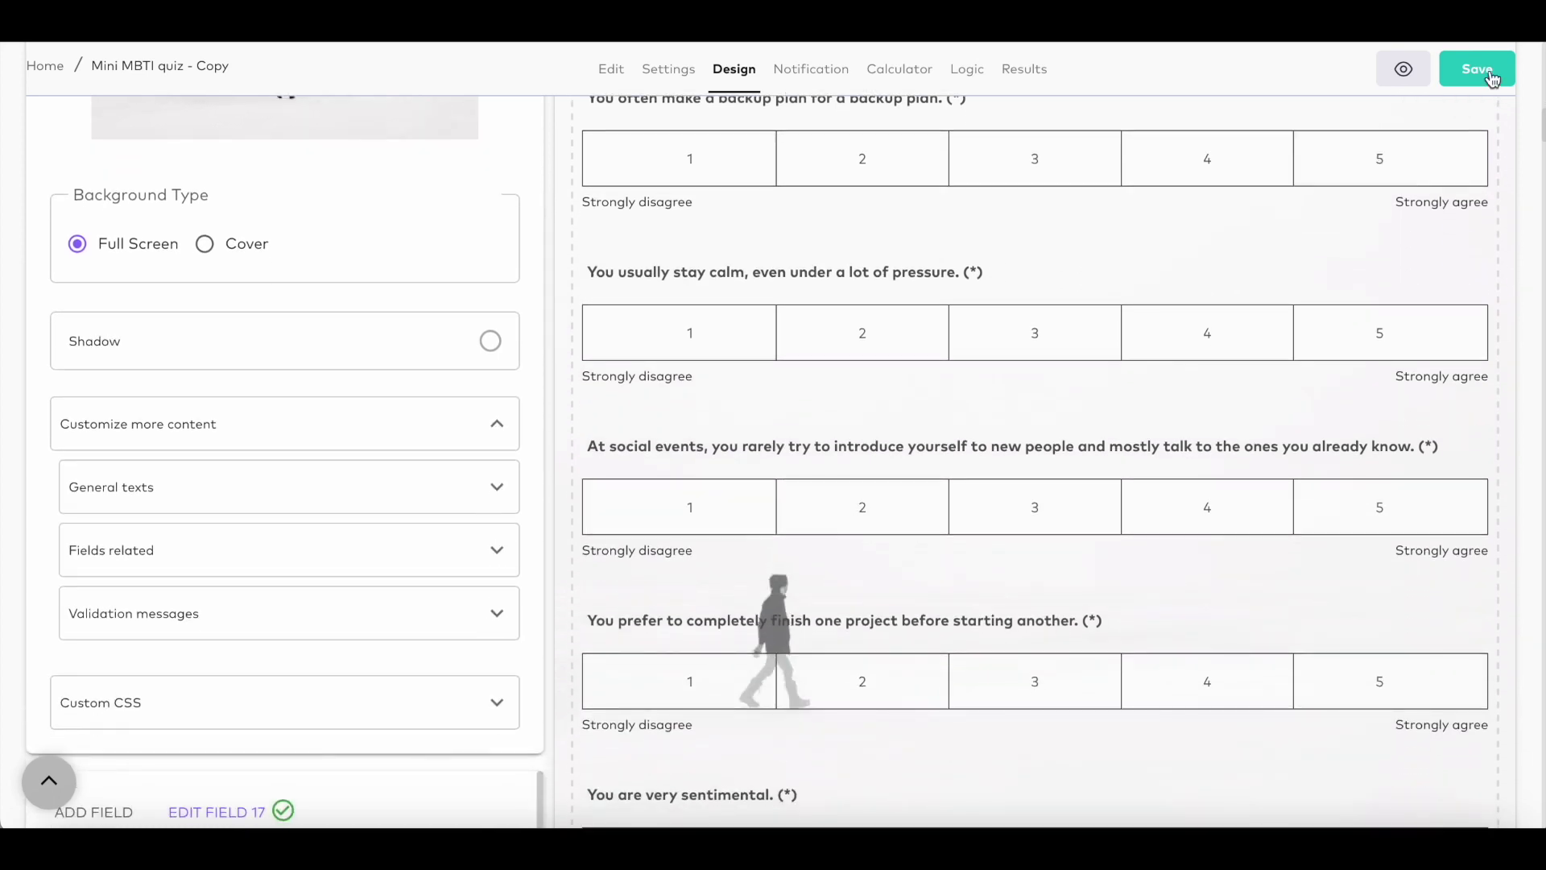
Step: Save the quiz and view its Chatbot embed option under Use In Website
{"action": "left_click", "coordinate": [1490, 73]}
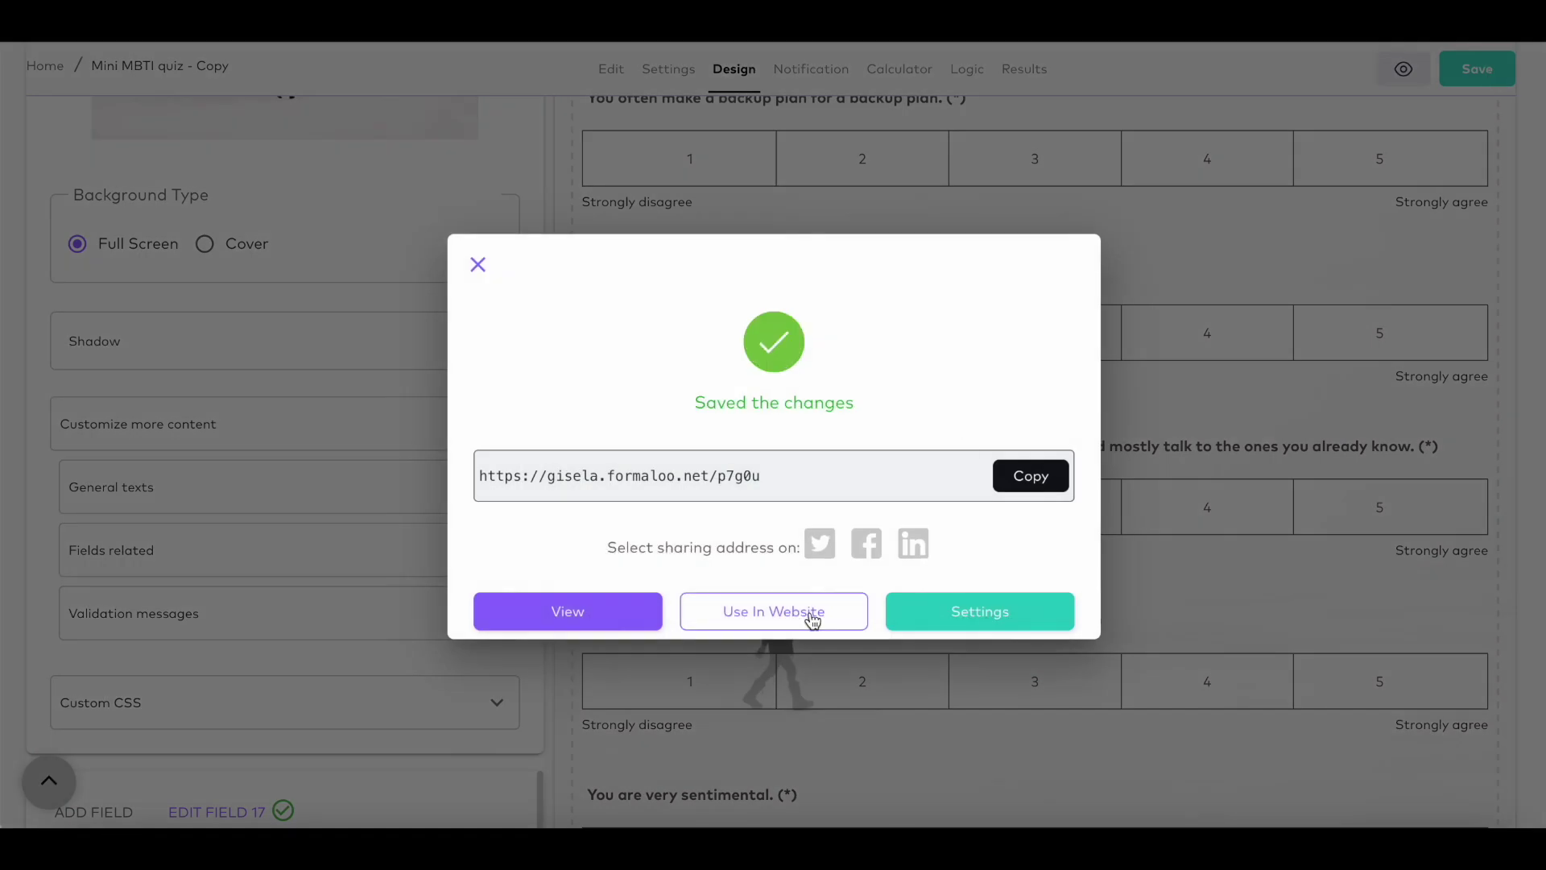
{"action": "left_click", "coordinate": [811, 612]}
{"action": "scroll", "coordinate": [742, 577], "scroll_direction": "down", "scroll_amount": 2}
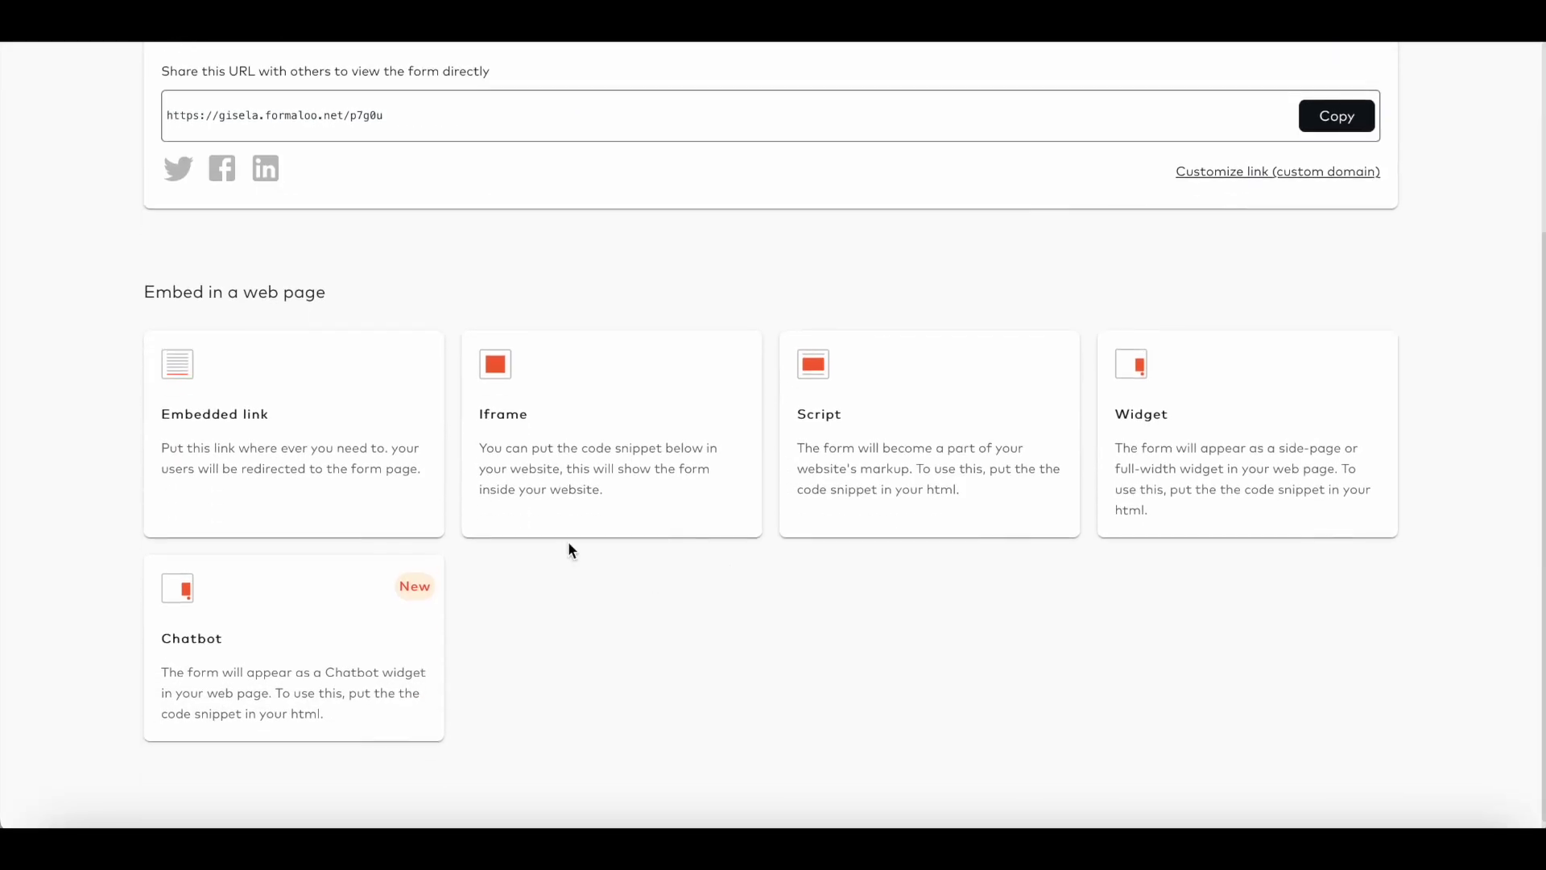
{"action": "left_click", "coordinate": [387, 631]}
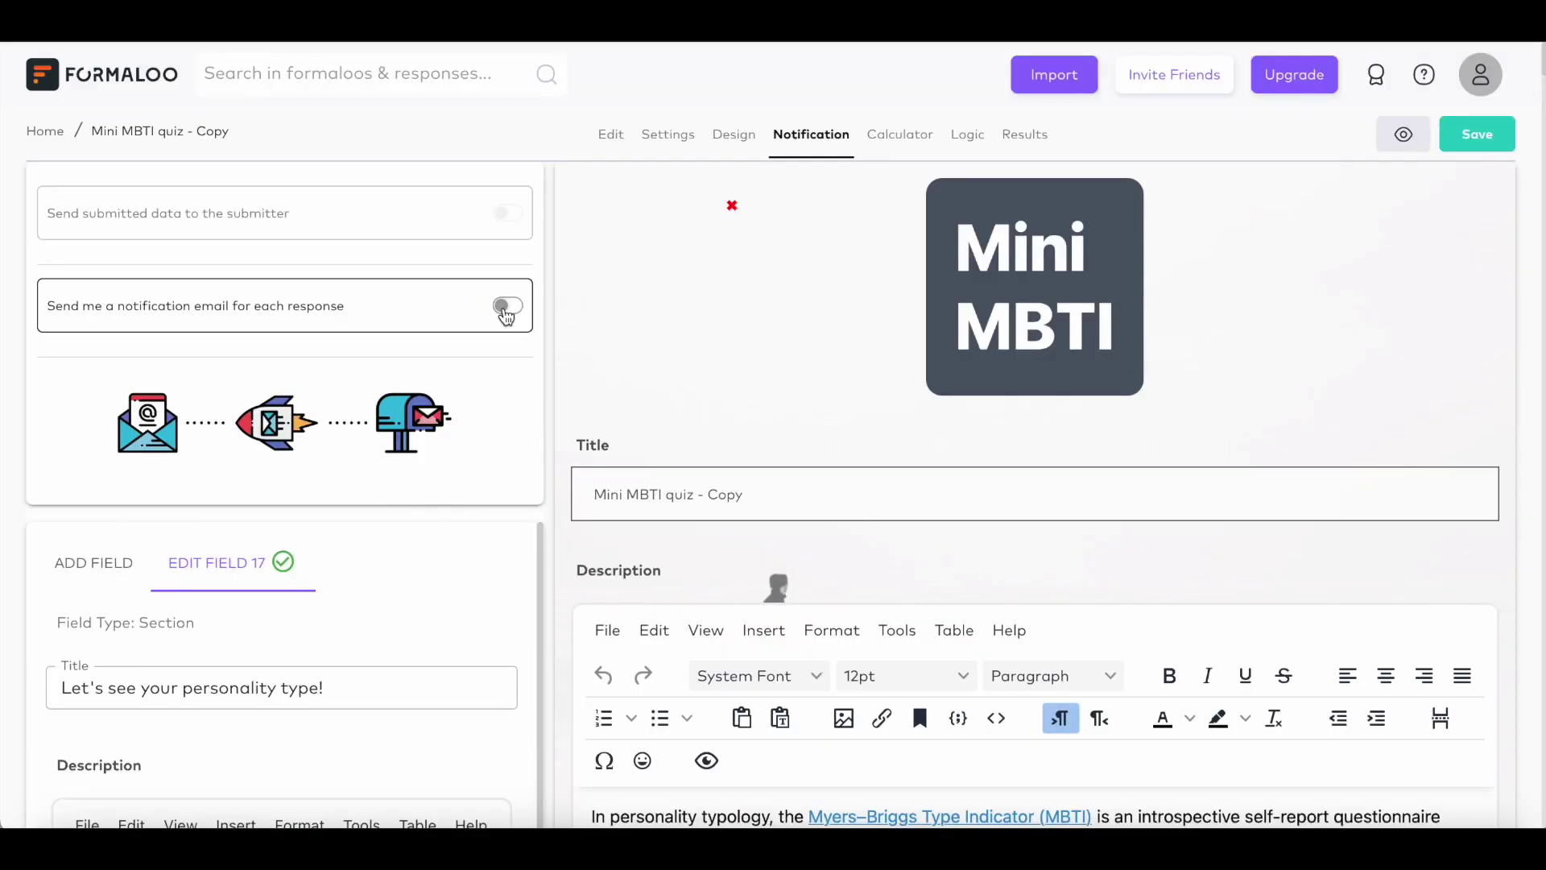
Step: Turn on per-response email notifications with notification and forward-to addresses, and email submitters their answers
{"action": "left_click", "coordinate": [505, 306]}
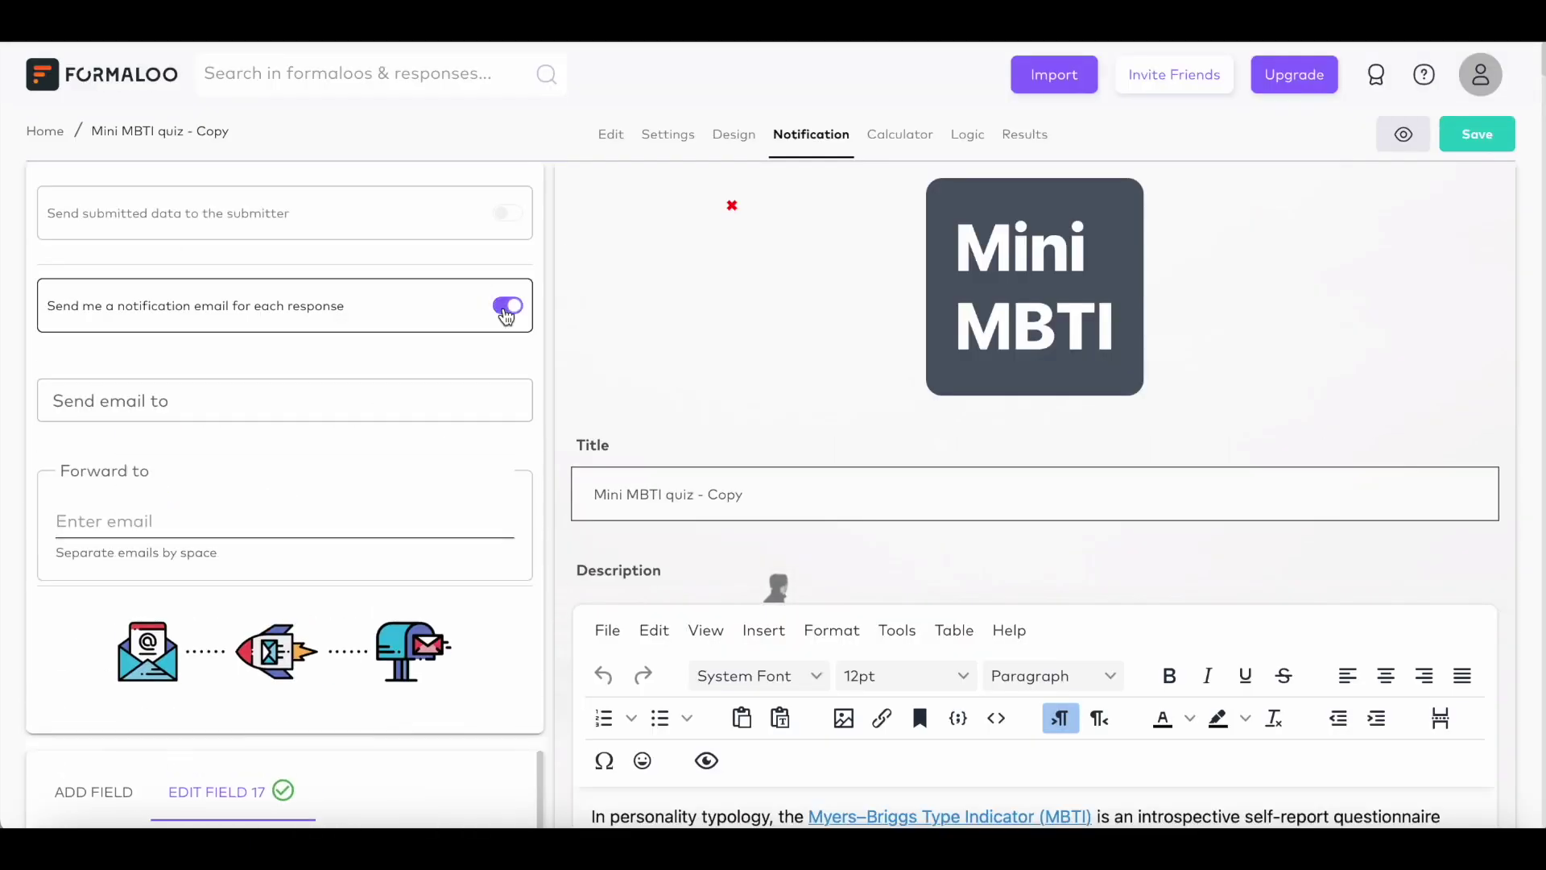
{"action": "left_click", "coordinate": [413, 395]}
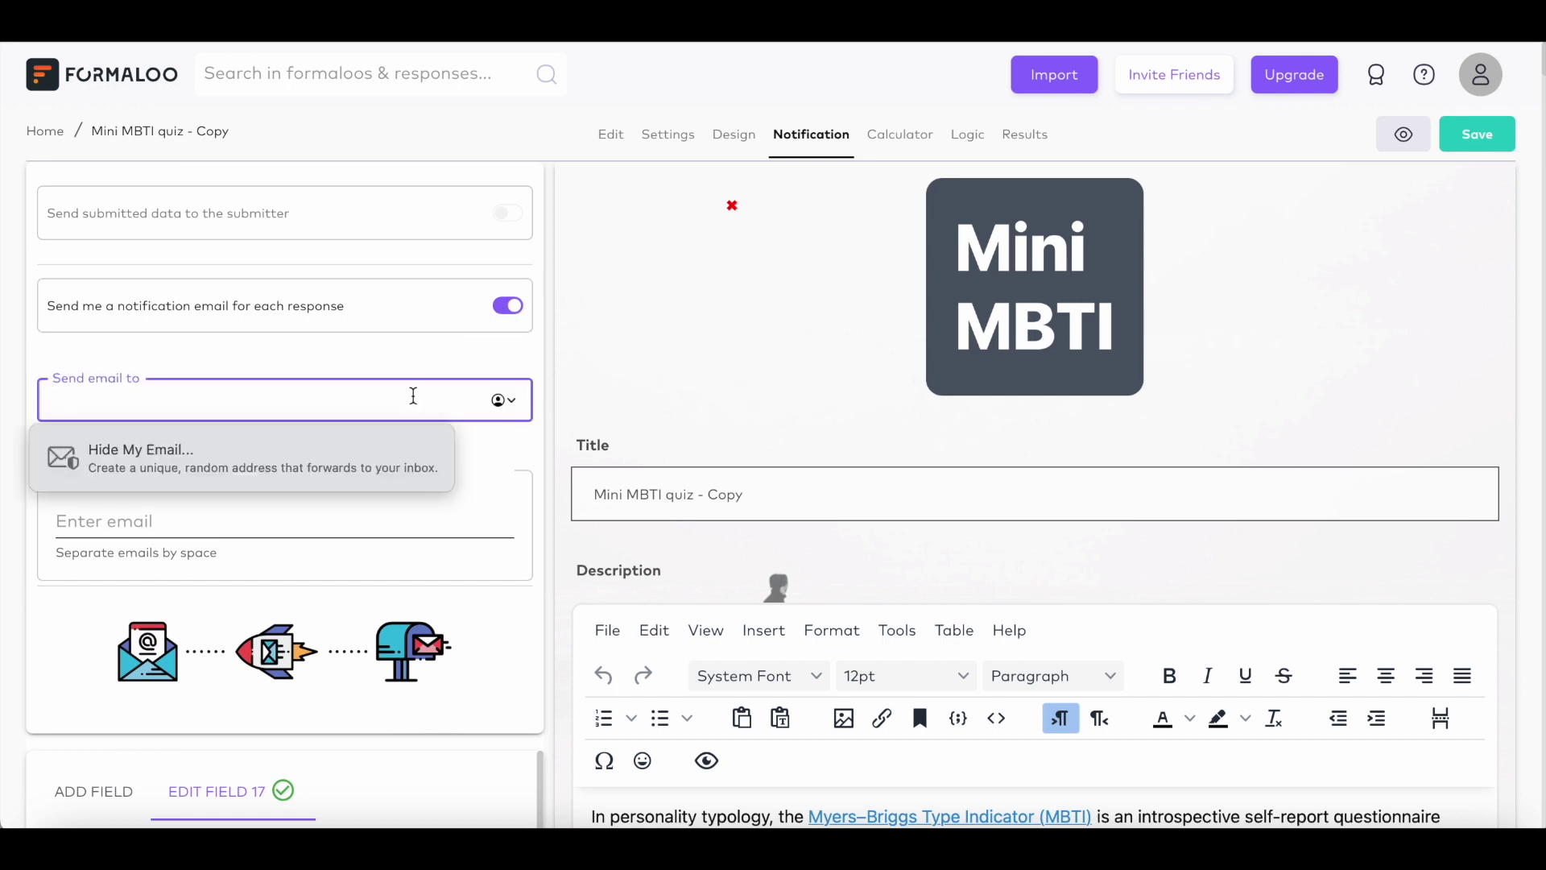
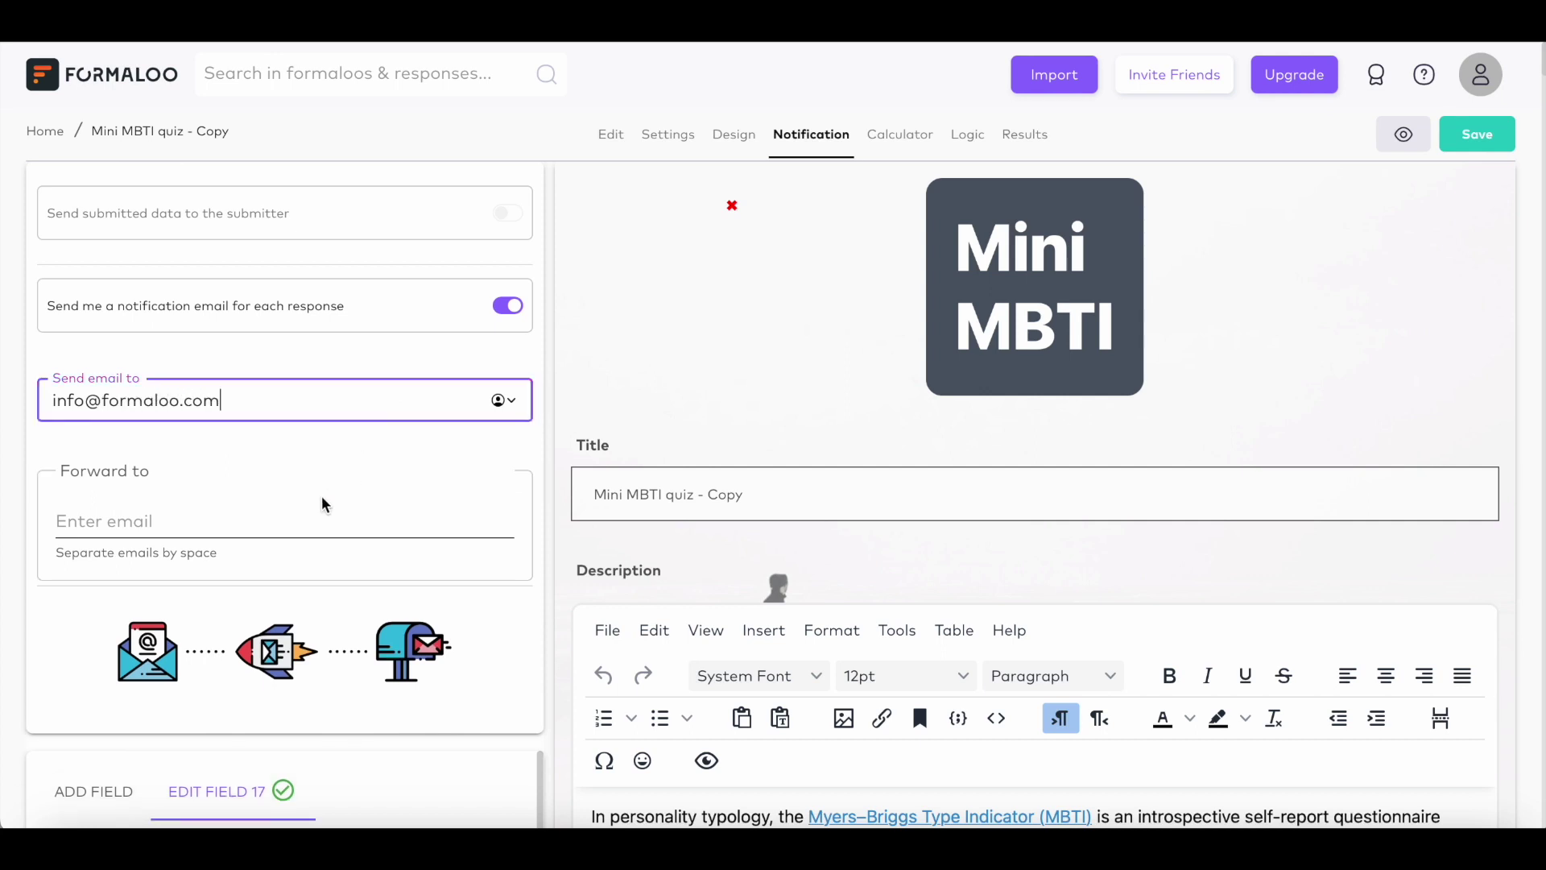
{"action": "left_click", "coordinate": [299, 516]}
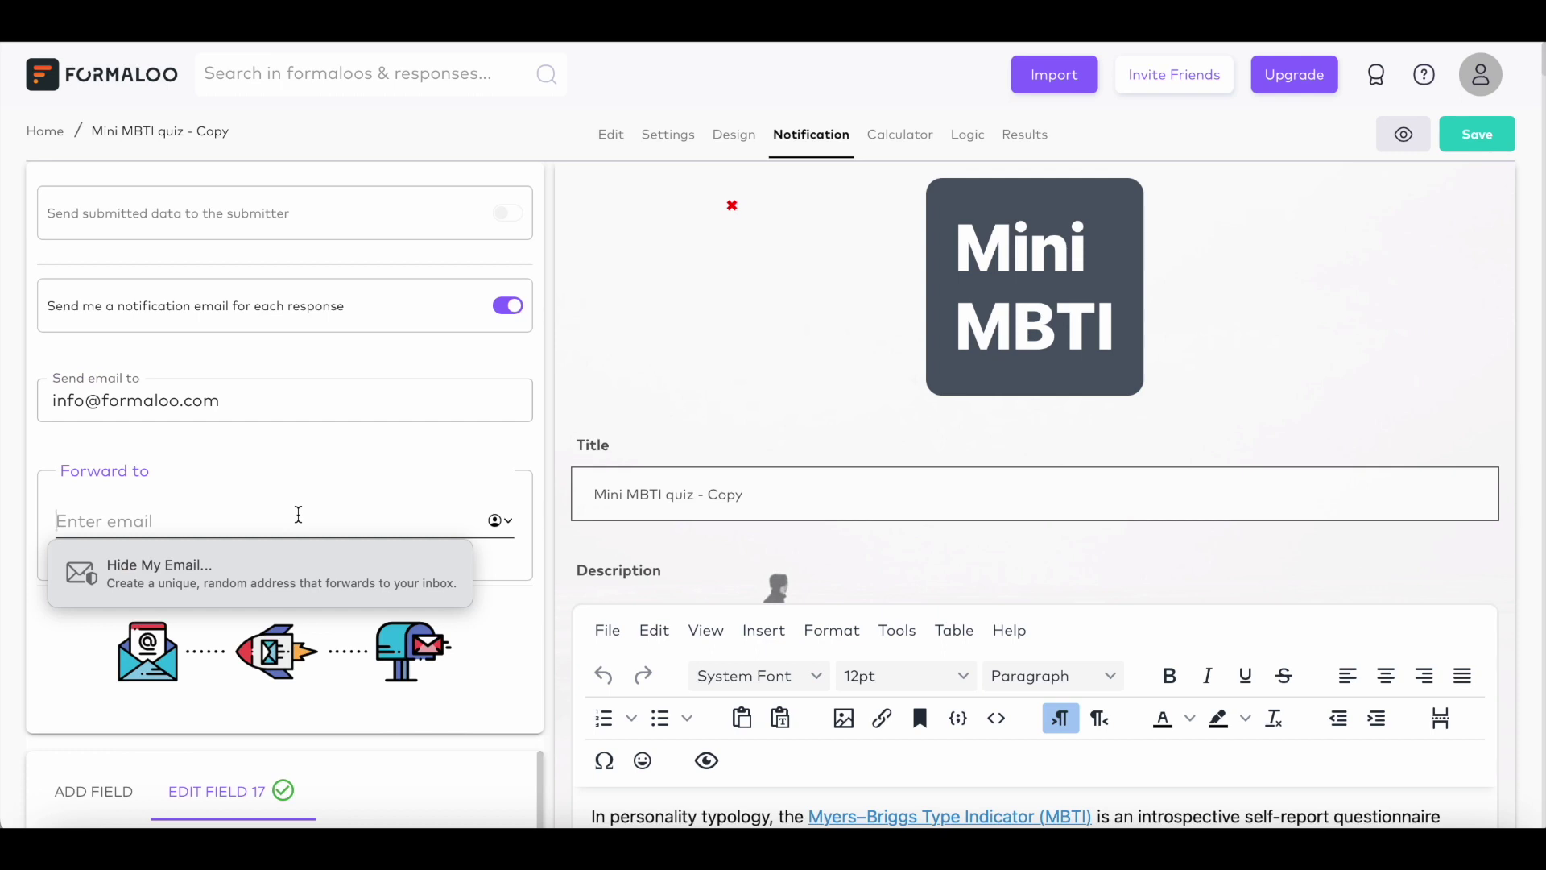
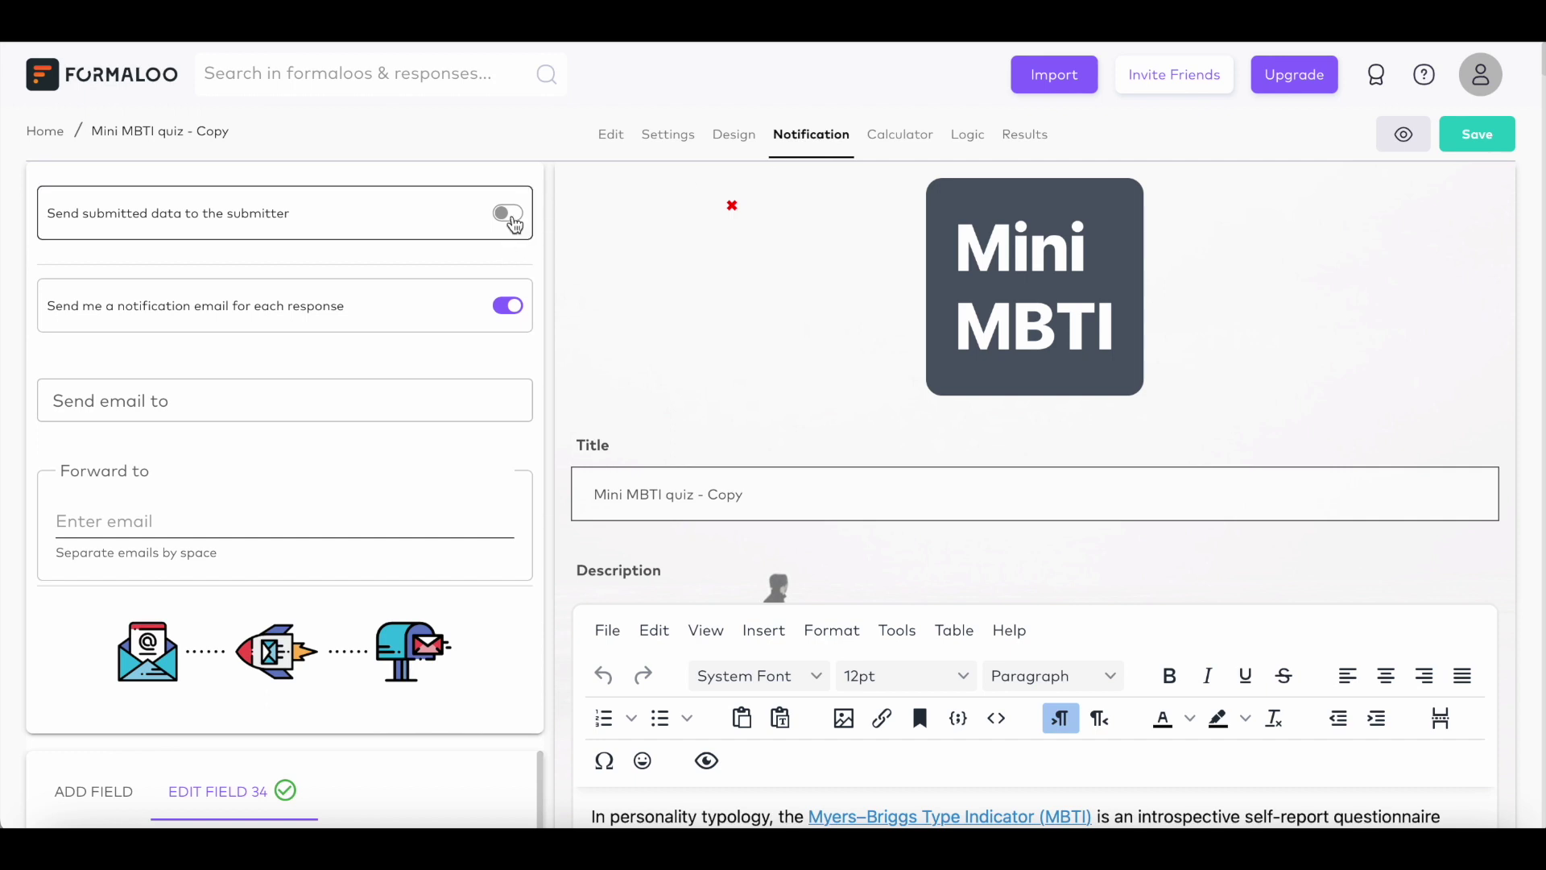
{"action": "left_click", "coordinate": [514, 218]}
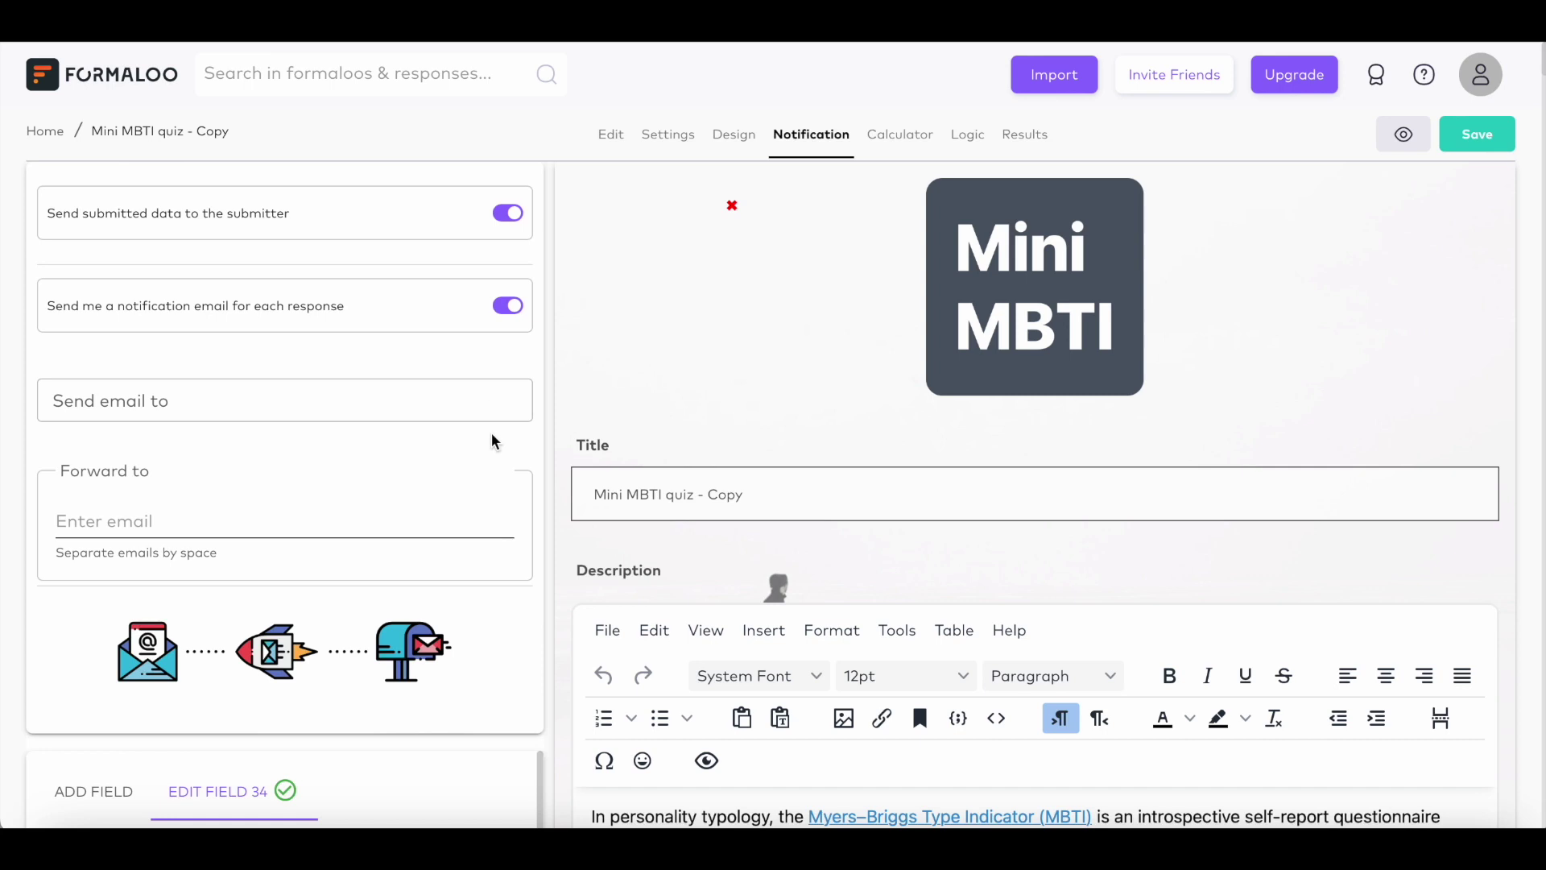
Step: Scroll through the quiz's personality result sections
{"action": "scroll", "coordinate": [1127, 576], "scroll_direction": "down", "scroll_amount": 6}
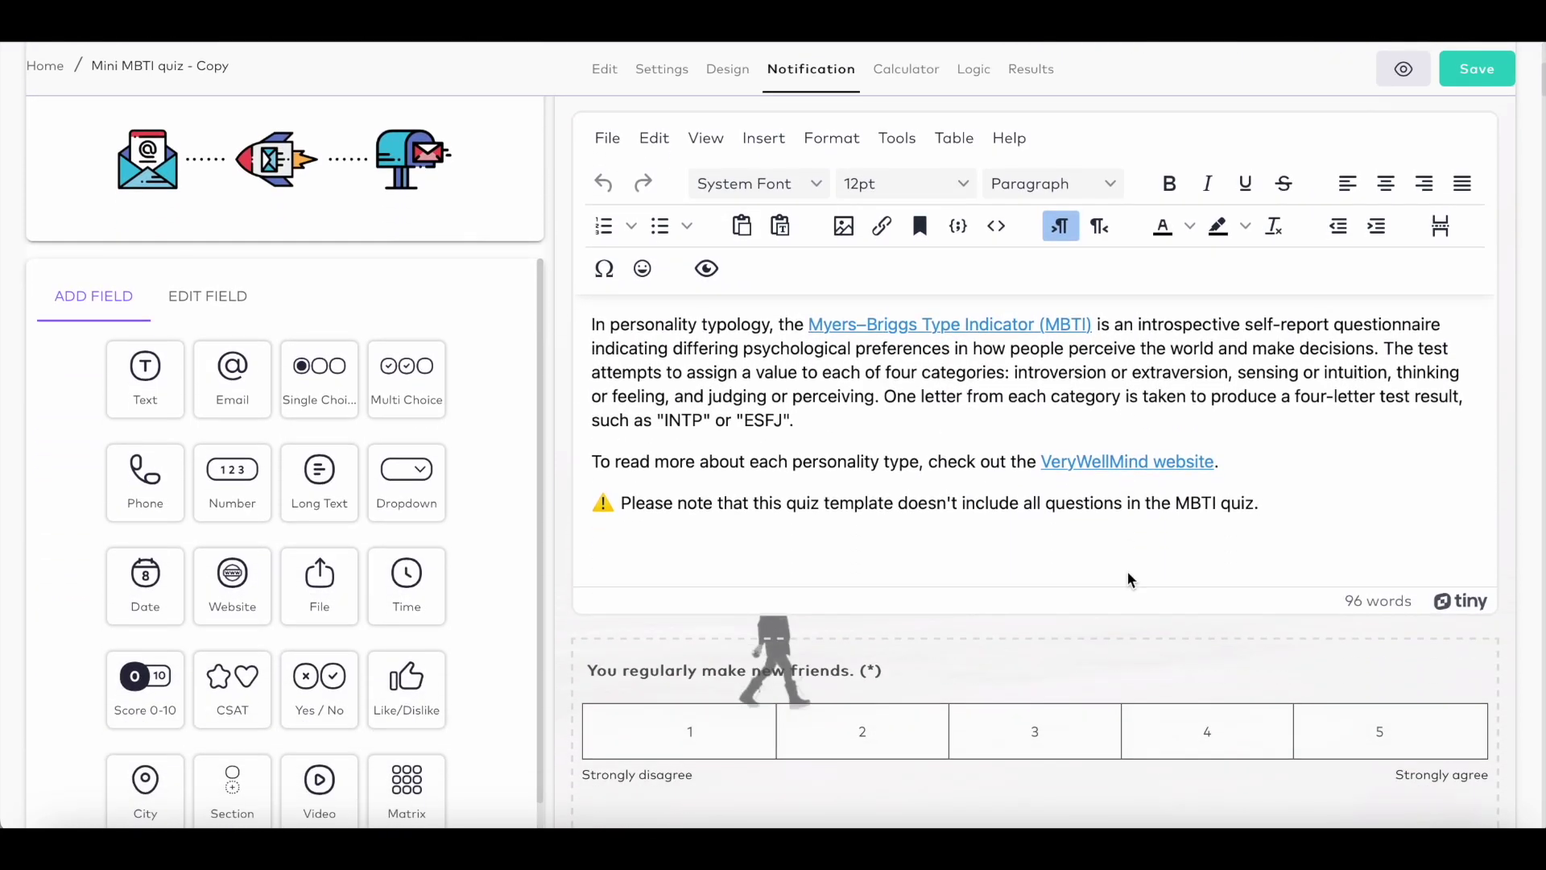
{"action": "scroll", "coordinate": [1127, 577], "scroll_direction": "down", "scroll_amount": 6}
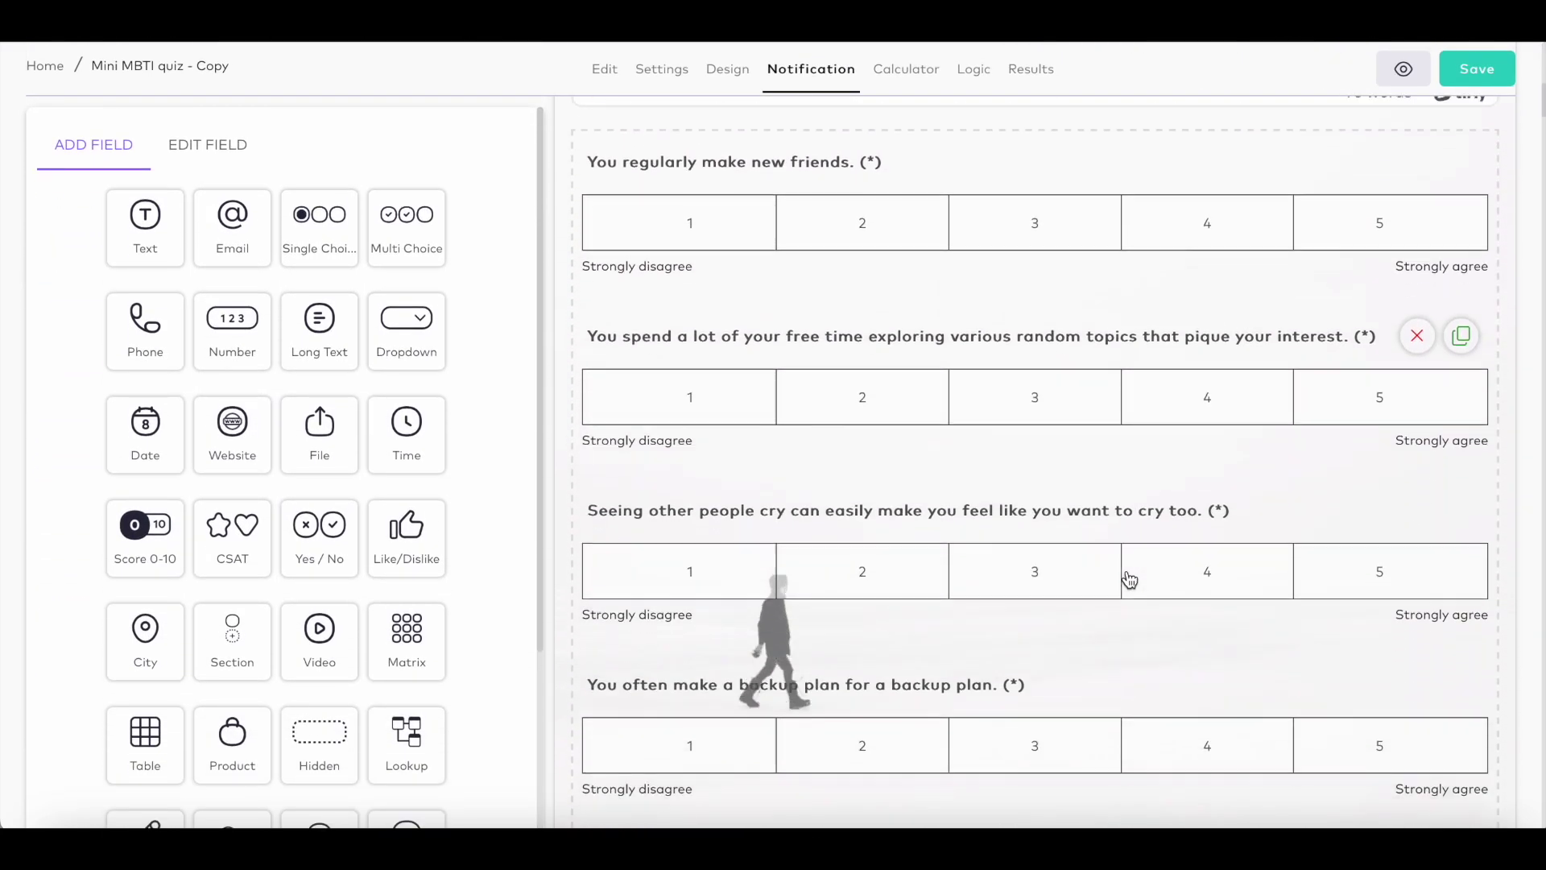
{"action": "scroll", "coordinate": [1129, 580], "scroll_direction": "down", "scroll_amount": 6}
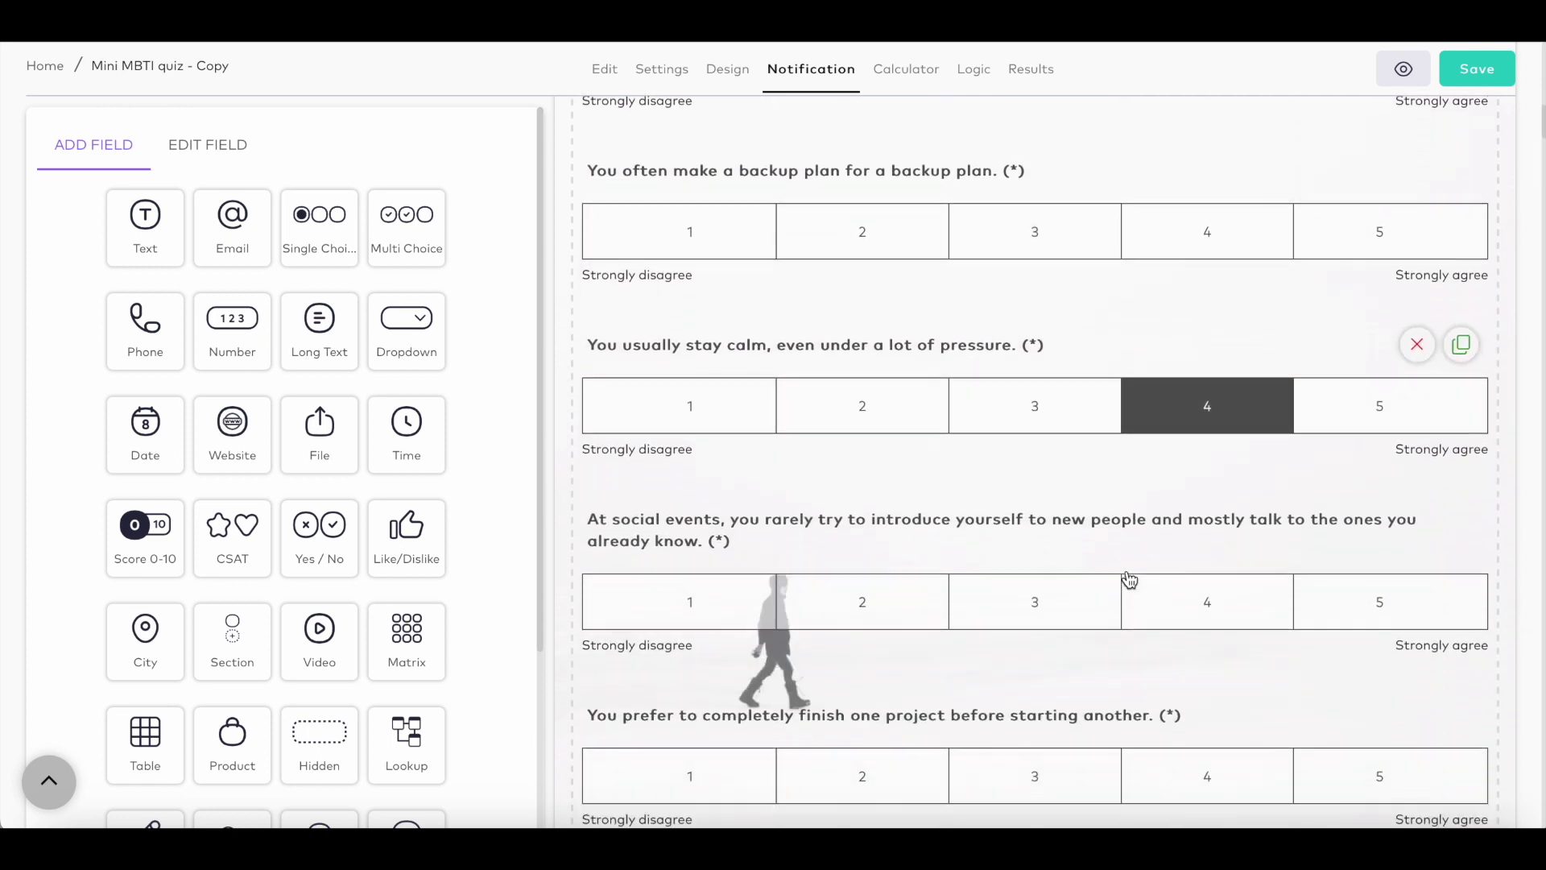
{"action": "scroll", "coordinate": [1129, 579], "scroll_direction": "down", "scroll_amount": 8}
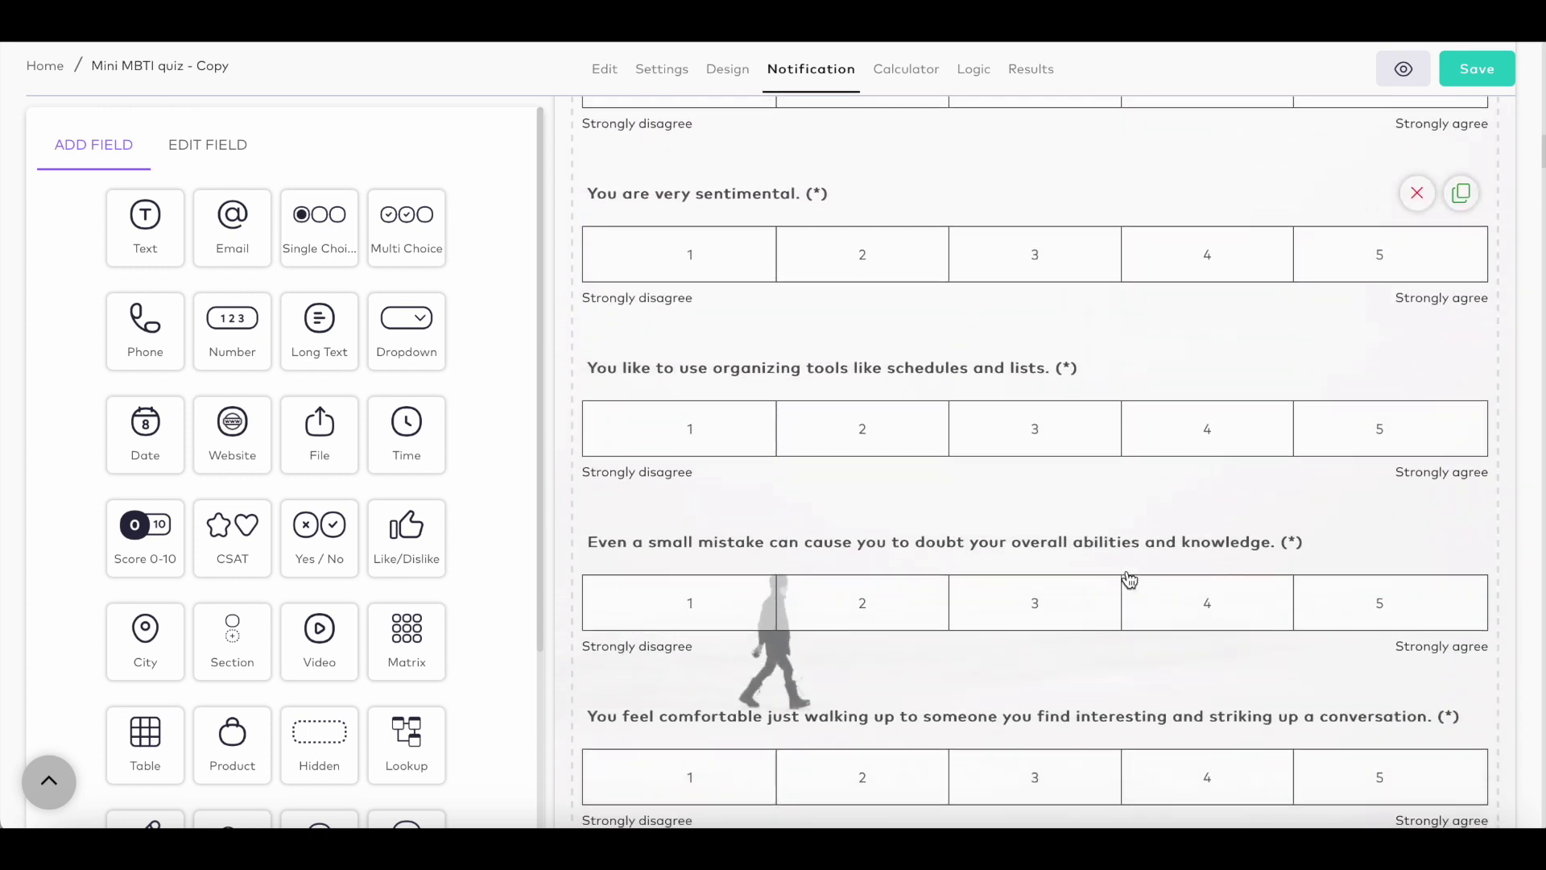
{"action": "scroll", "coordinate": [1129, 580], "scroll_direction": "down", "scroll_amount": 11}
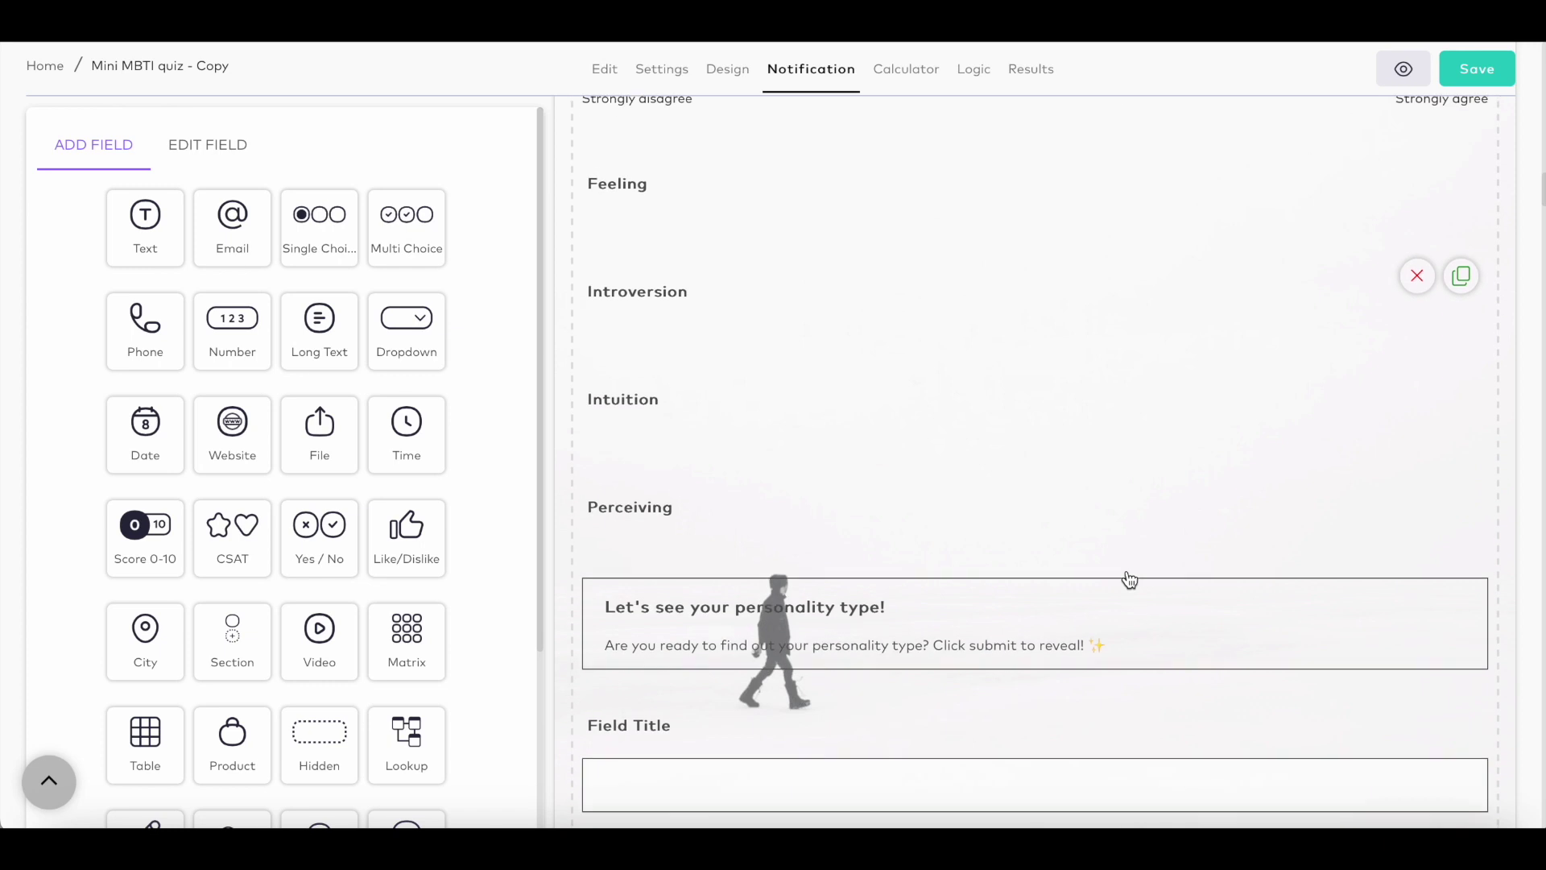
{"action": "scroll", "coordinate": [1129, 580], "scroll_direction": "down", "scroll_amount": 11}
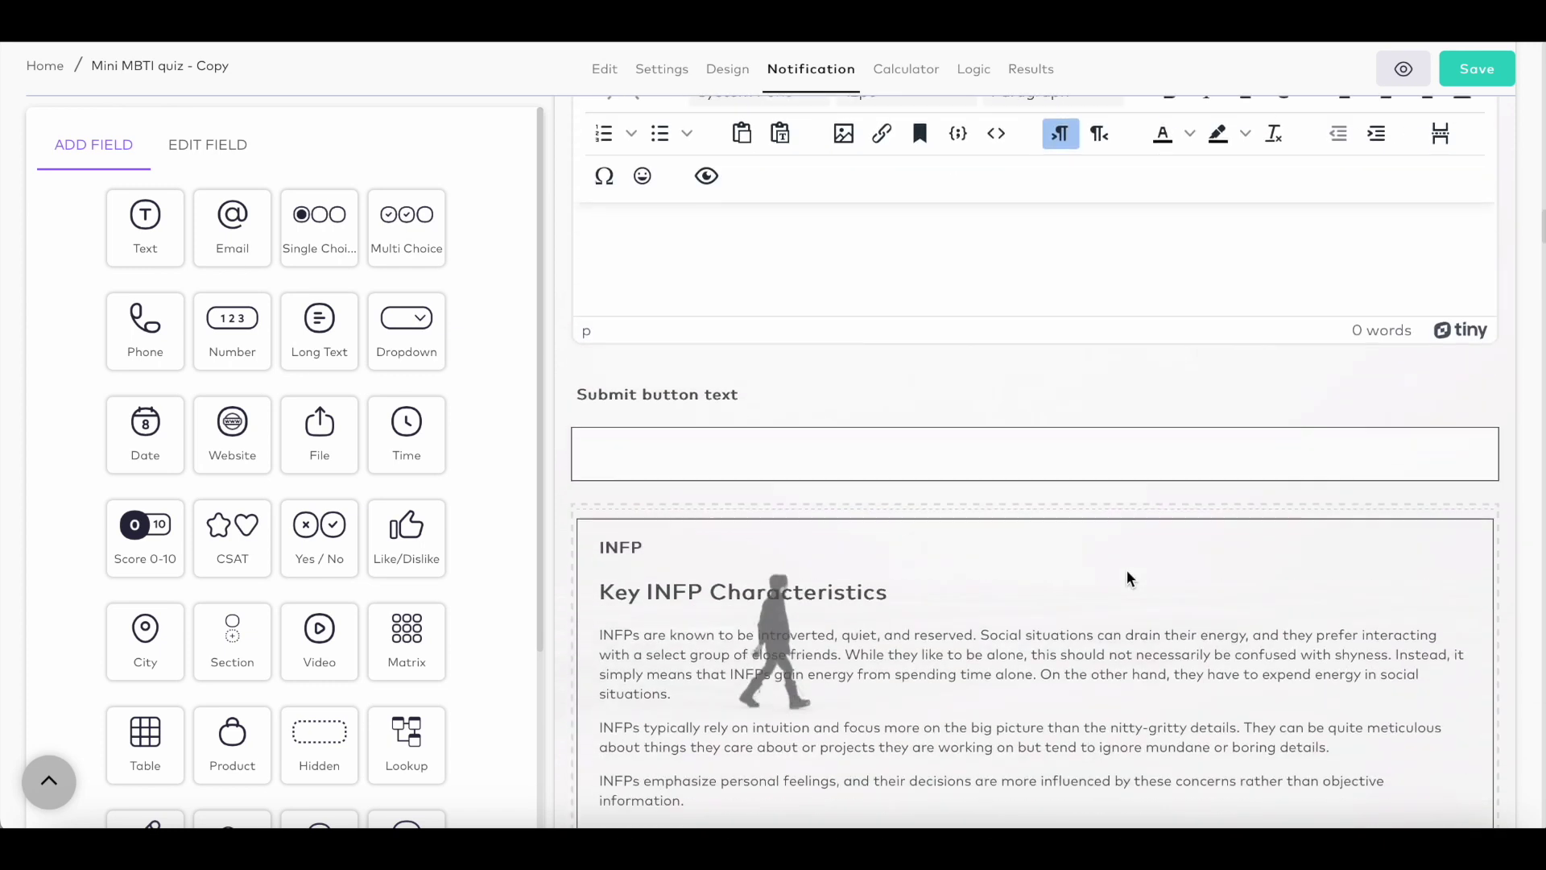
{"action": "scroll", "coordinate": [1127, 578], "scroll_direction": "down", "scroll_amount": 16}
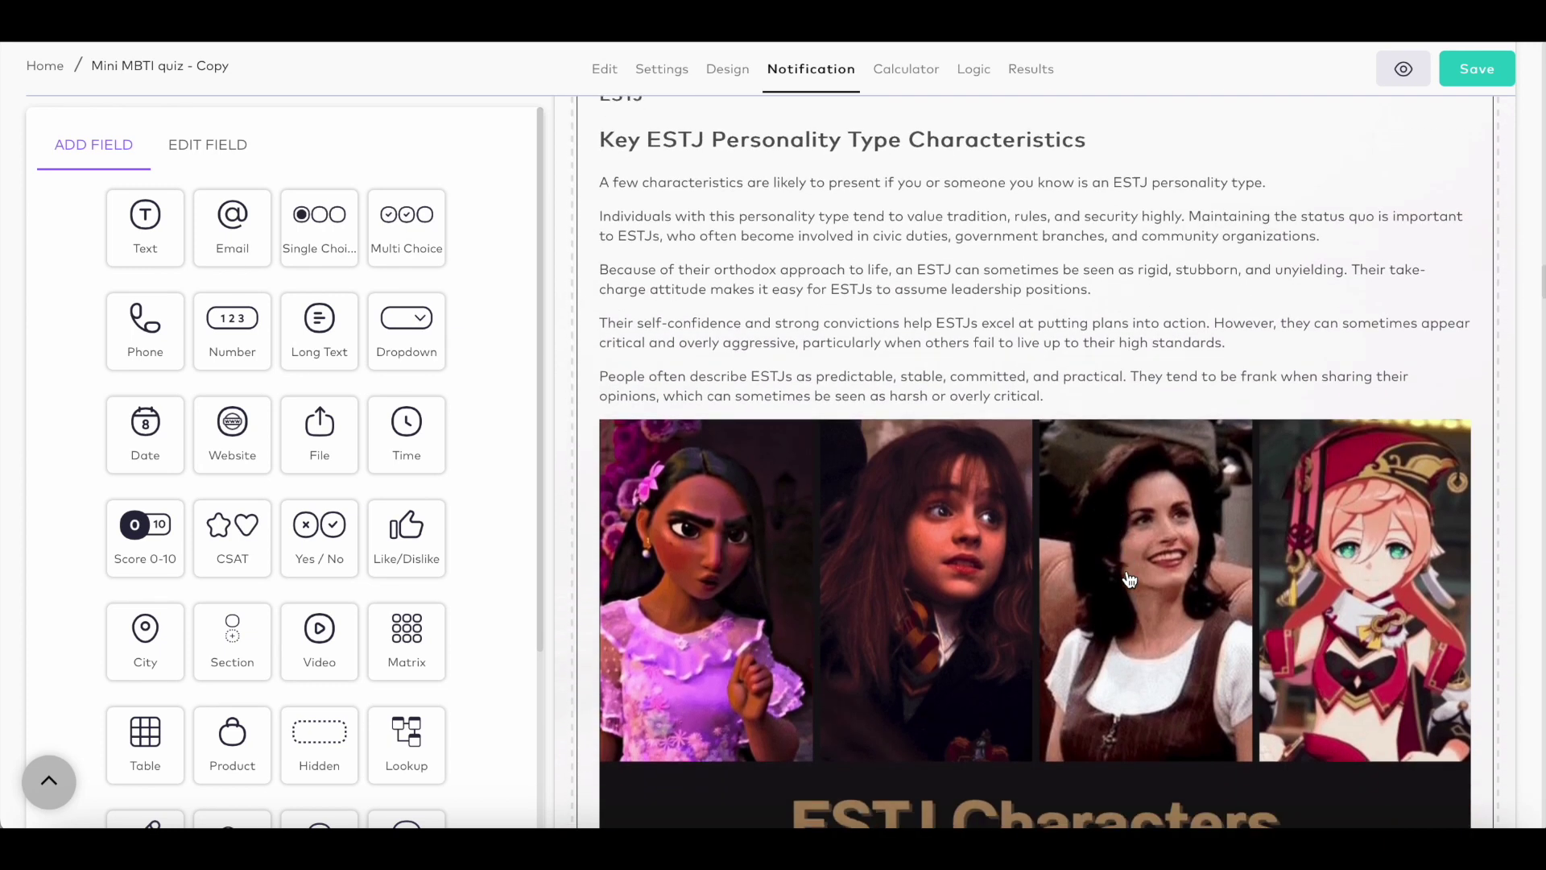
{"action": "scroll", "coordinate": [1129, 579], "scroll_direction": "down", "scroll_amount": 20}
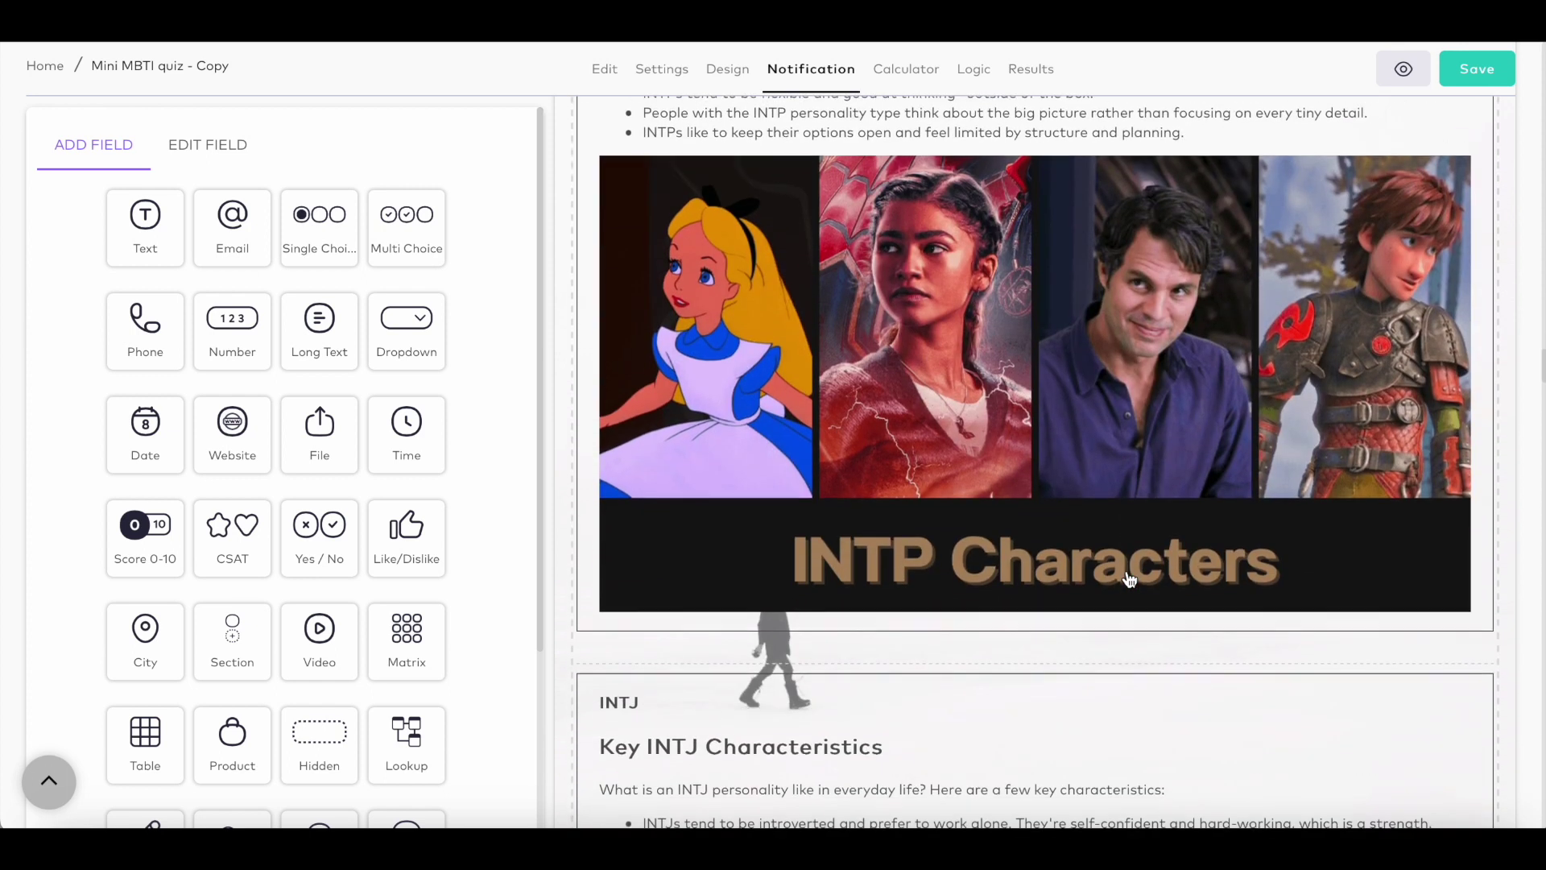
{"action": "scroll", "coordinate": [1129, 580], "scroll_direction": "down", "scroll_amount": 15}
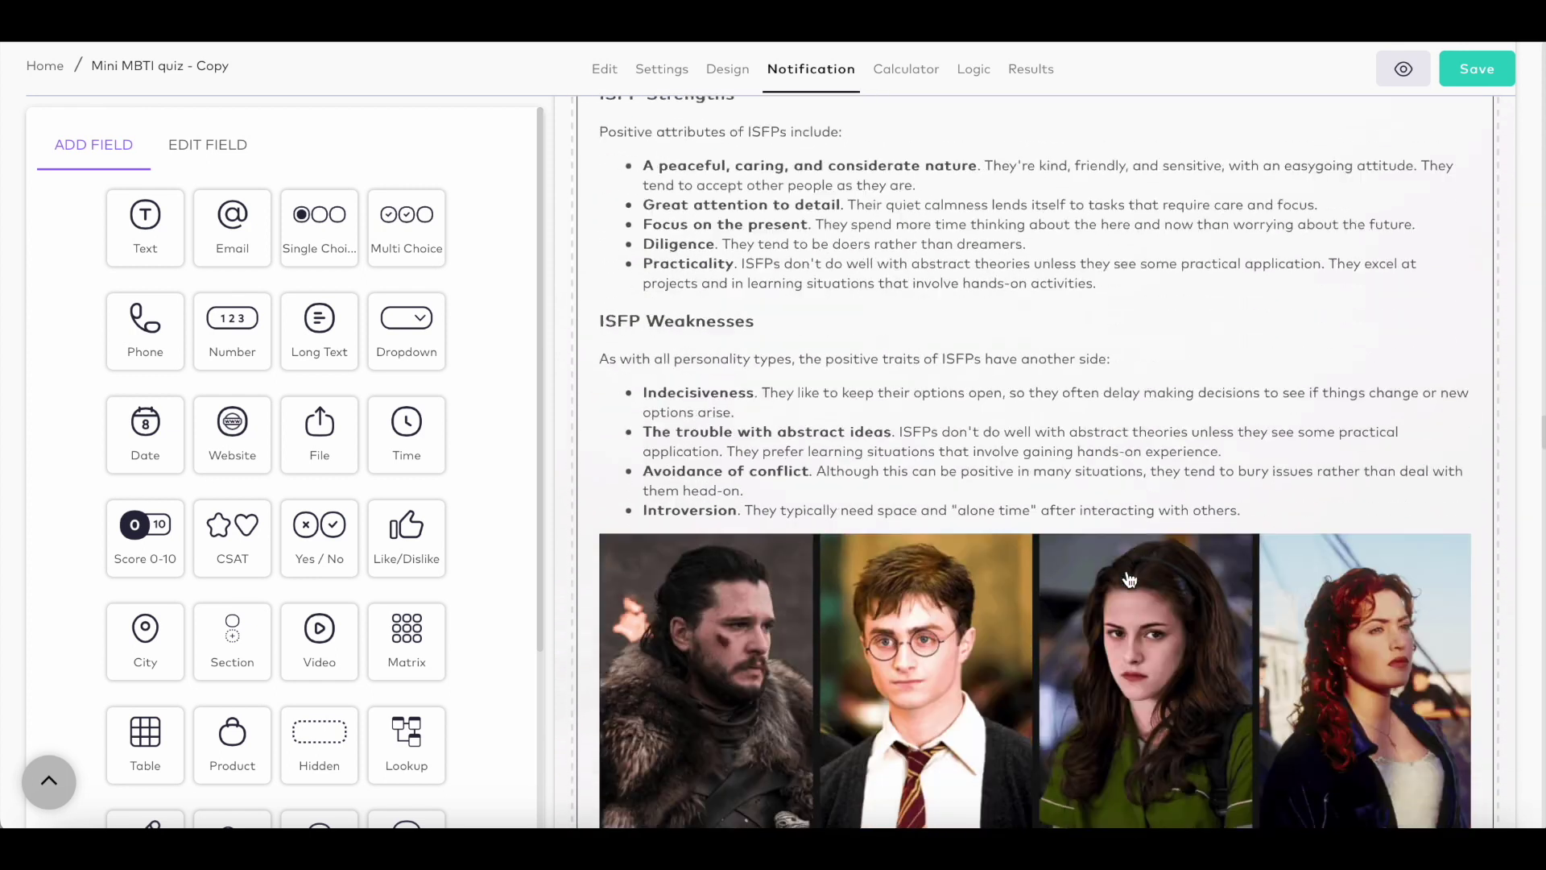
{"action": "scroll", "coordinate": [1129, 579], "scroll_direction": "down", "scroll_amount": 3}
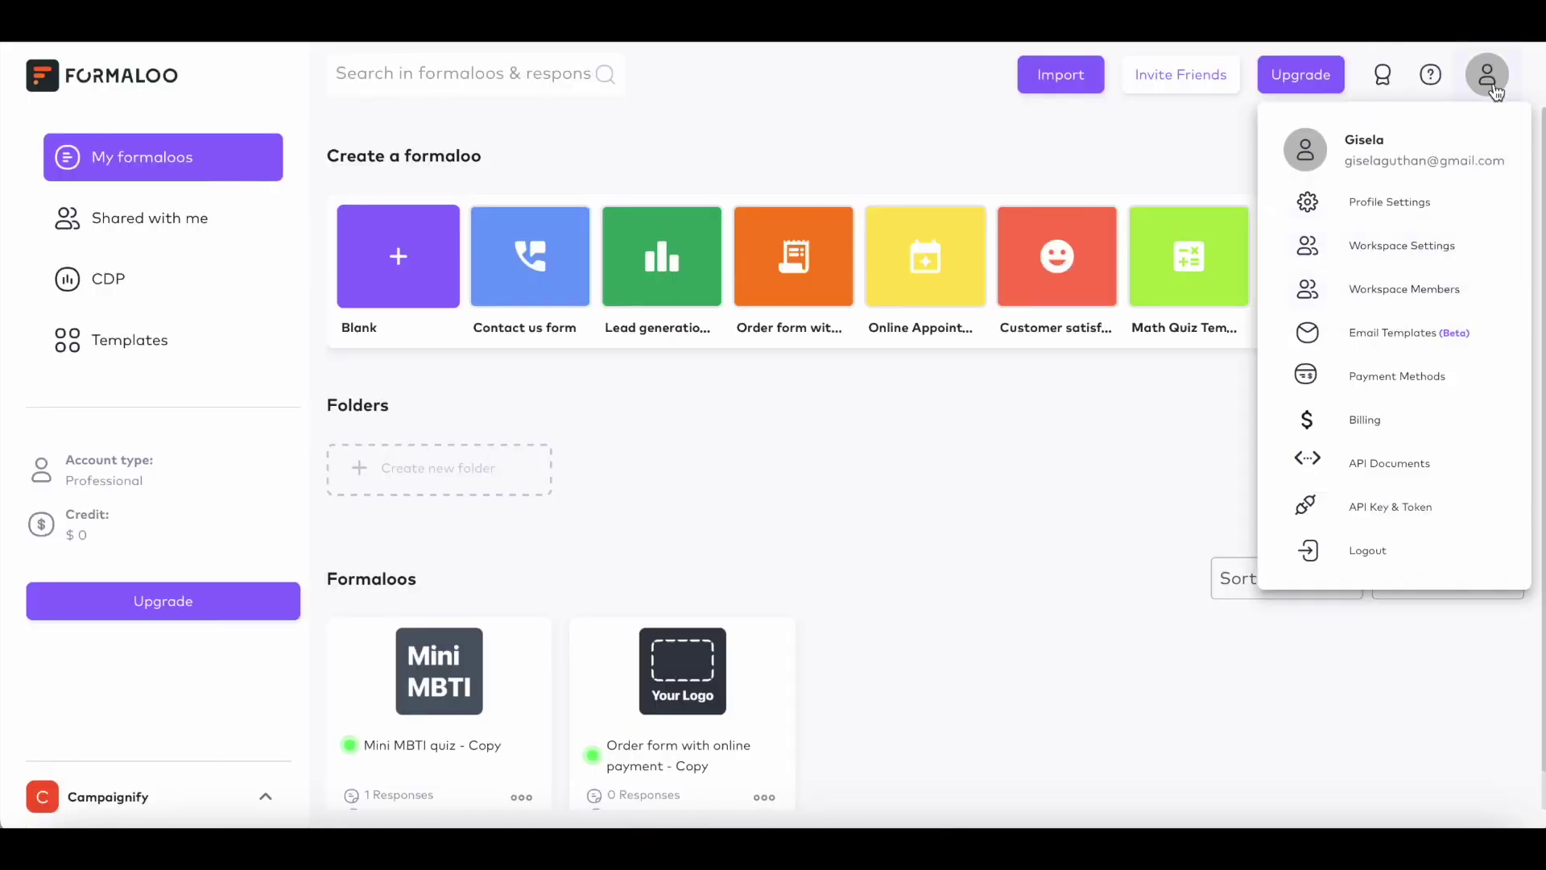
Step: Start a new Stripe payment method titled 'Payment meth'
{"action": "left_click", "coordinate": [1431, 384]}
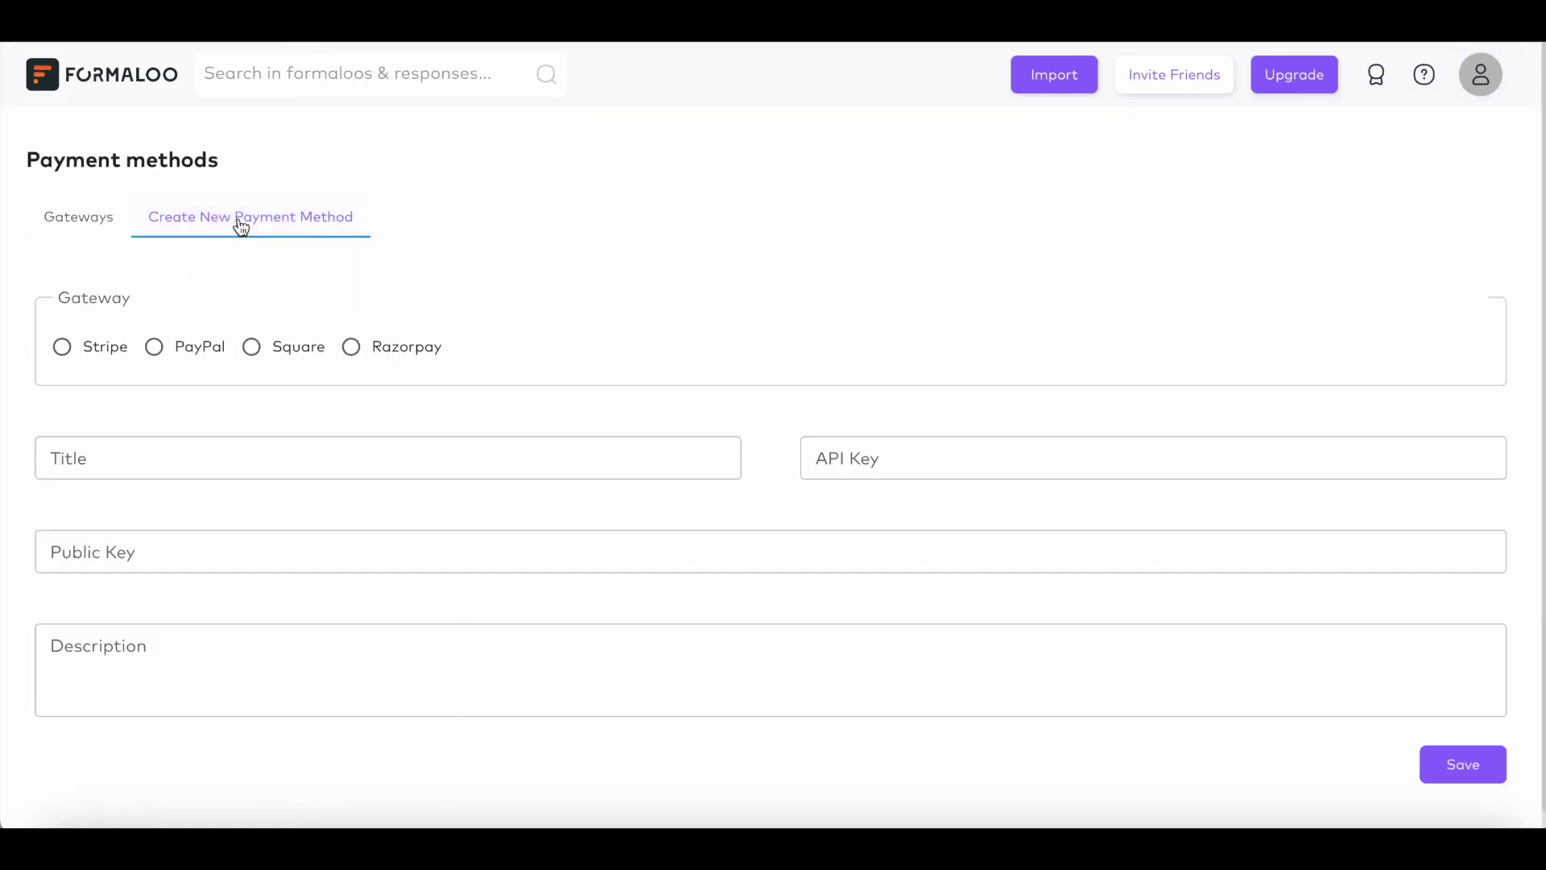
{"action": "scroll", "coordinate": [360, 383], "scroll_direction": "down", "scroll_amount": 1}
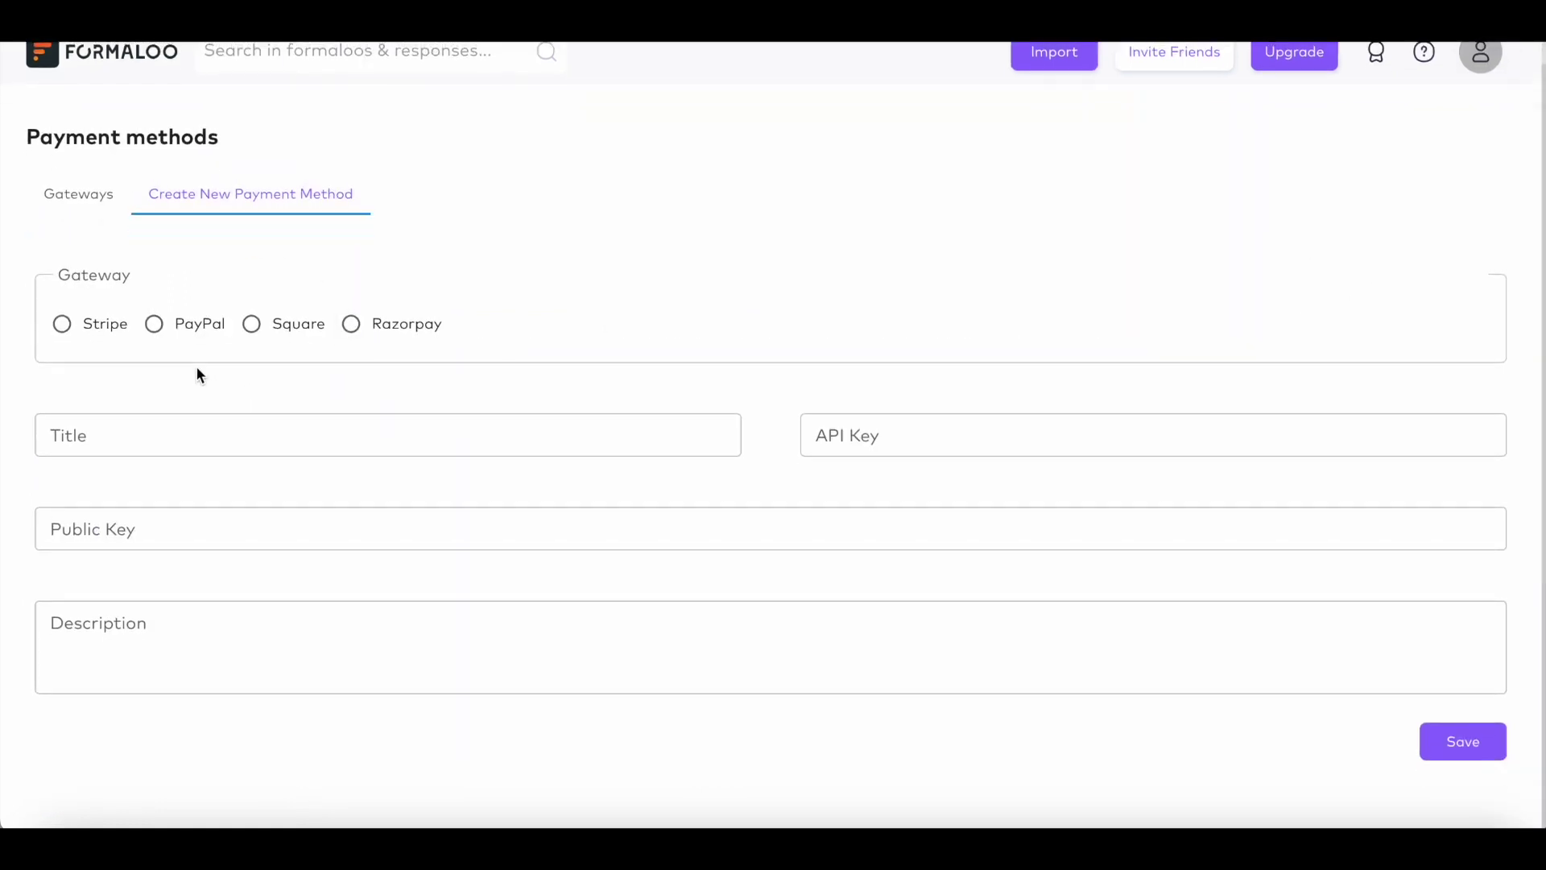
{"action": "left_click", "coordinate": [56, 332]}
{"action": "key", "text": "Tab"}
{"action": "type", "text": "Payment meth"}
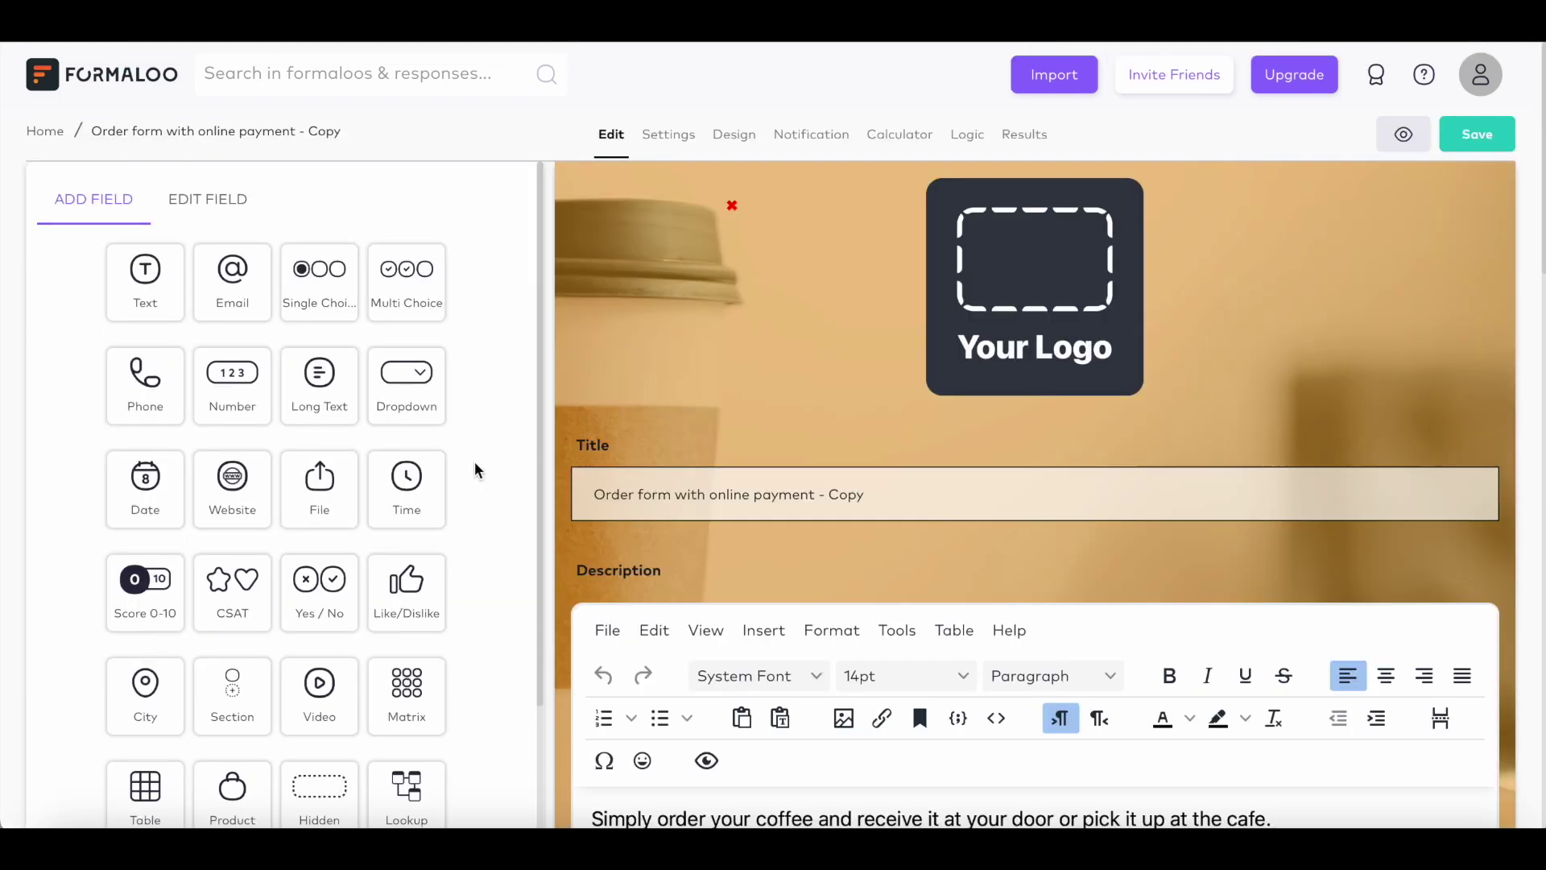
{"action": "scroll", "coordinate": [475, 462], "scroll_direction": "down", "scroll_amount": 2}
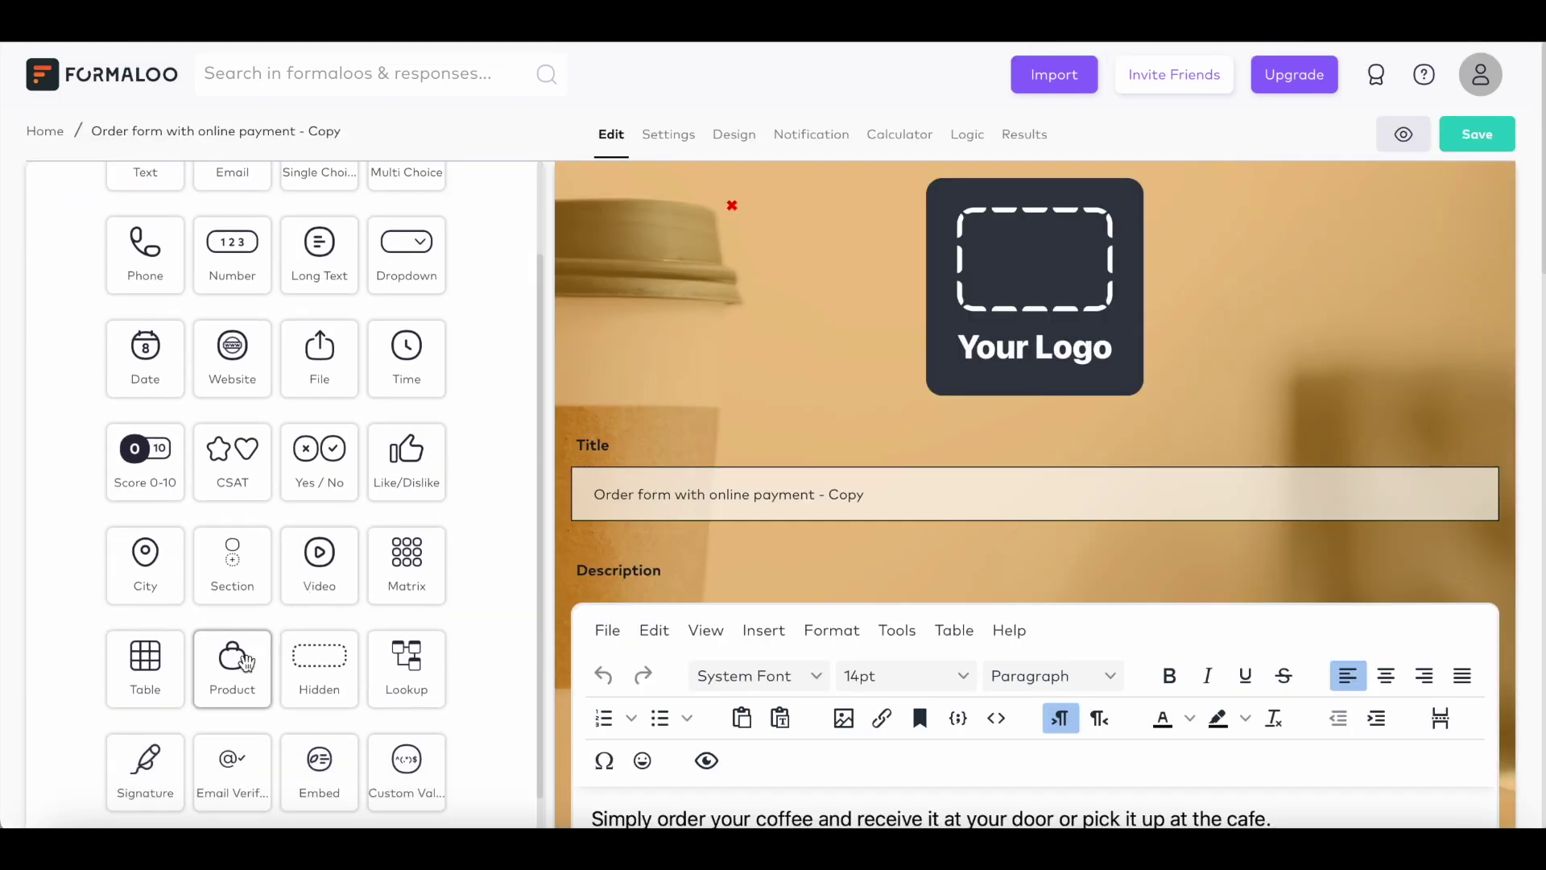
Step: Add a product field titled 'Payment' to the coffee order form
{"action": "left_click", "coordinate": [246, 662]}
{"action": "type", "text": "Payment"}
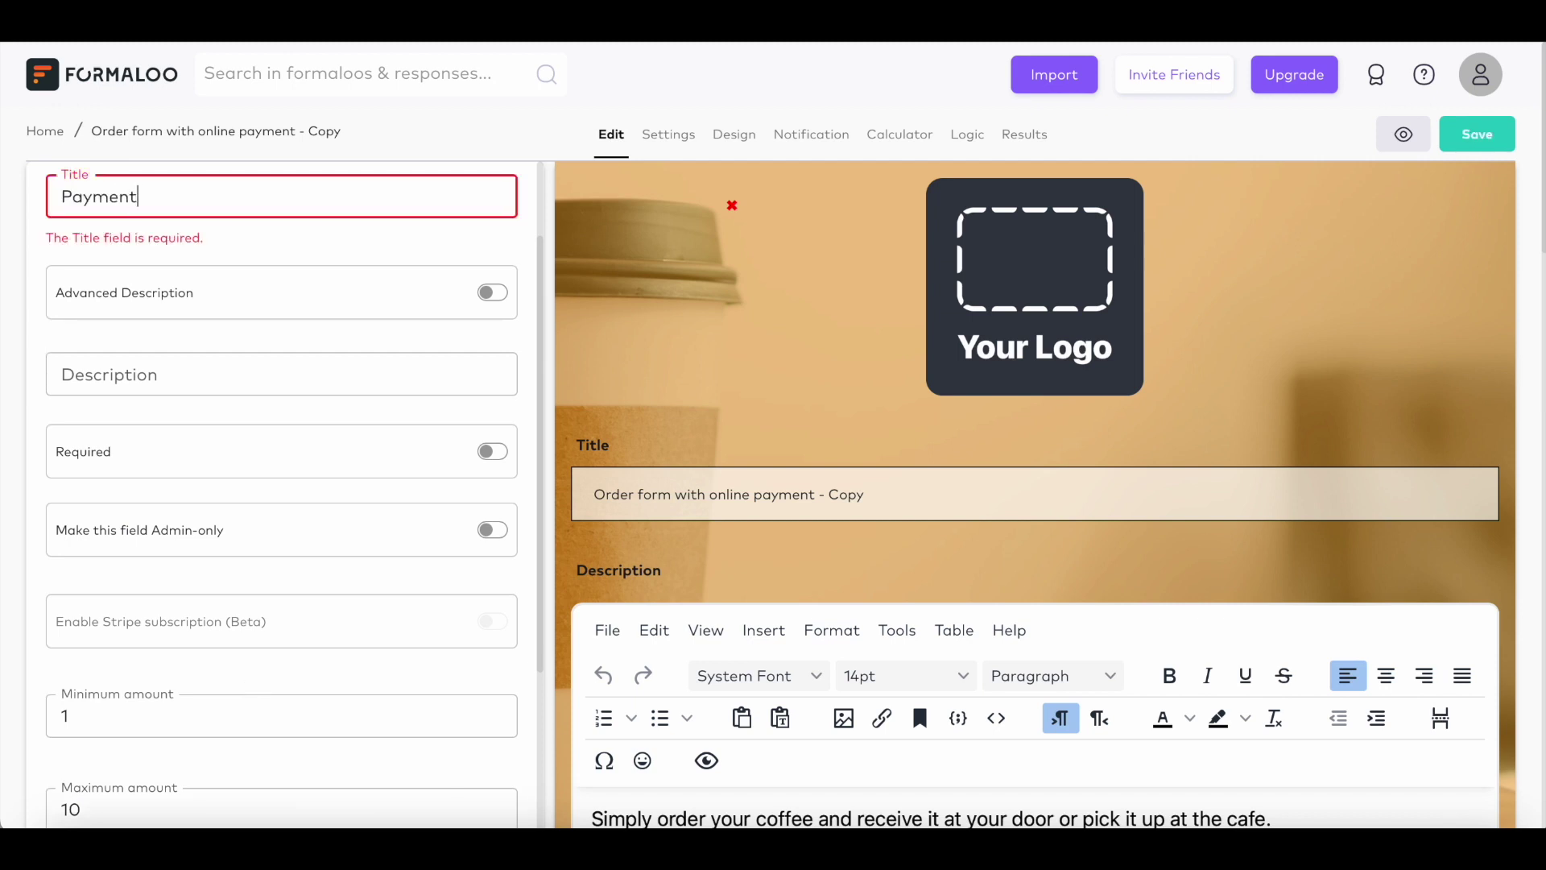
{"action": "left_click", "coordinate": [668, 135]}
{"action": "scroll", "coordinate": [457, 493], "scroll_direction": "down", "scroll_amount": 5}
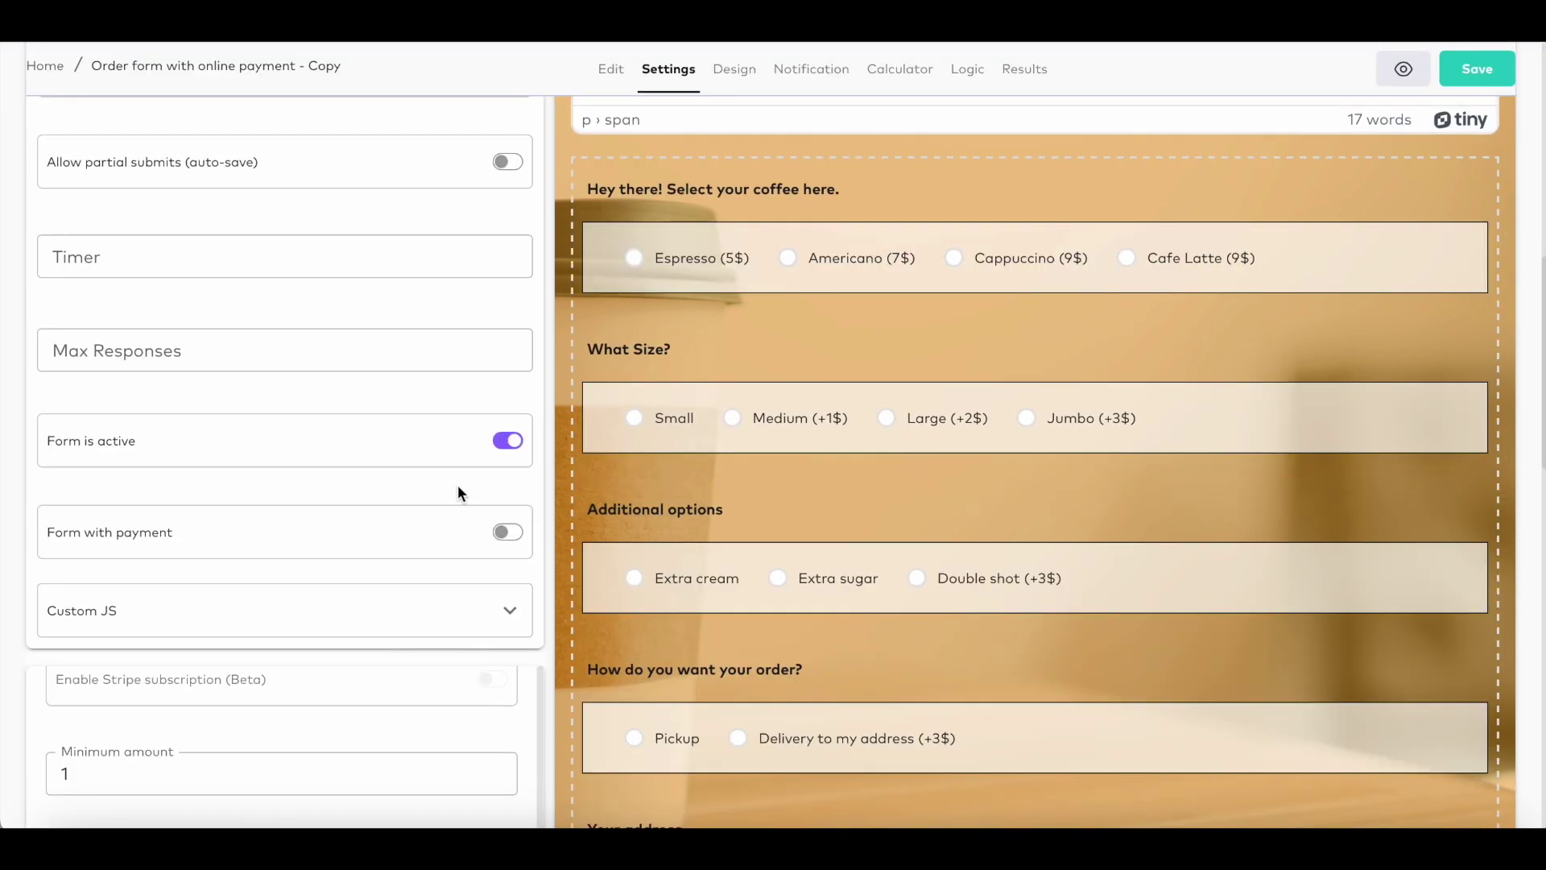
Step: Turn on Form with payment with Quantity checked, and allow partial submits (auto-save)
{"action": "left_click", "coordinate": [508, 532]}
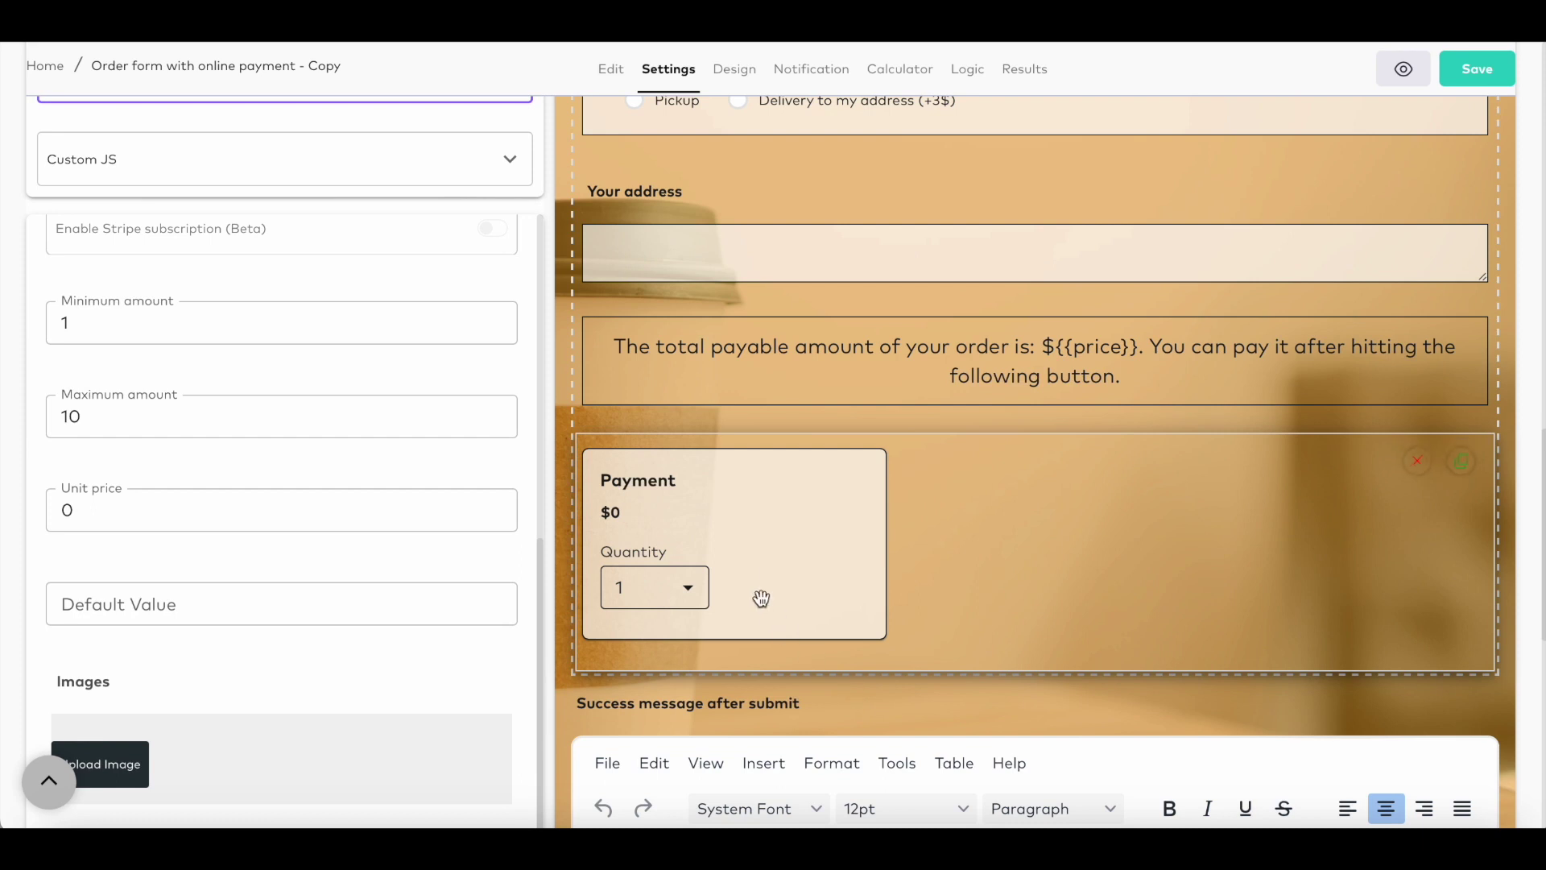
{"action": "left_click", "coordinate": [699, 590]}
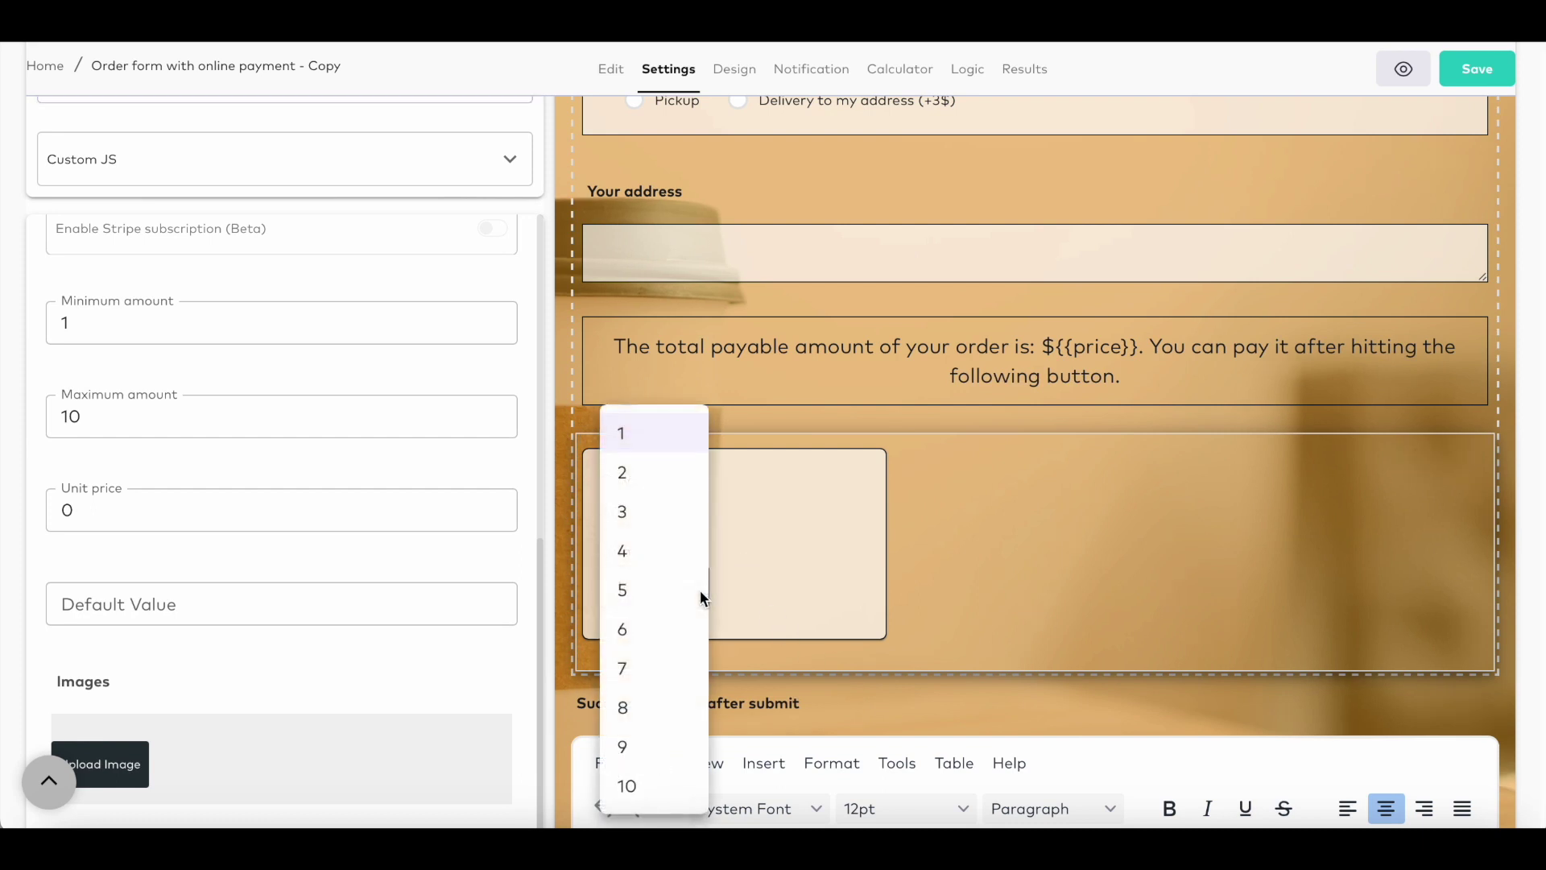
{"action": "left_click", "coordinate": [737, 615]}
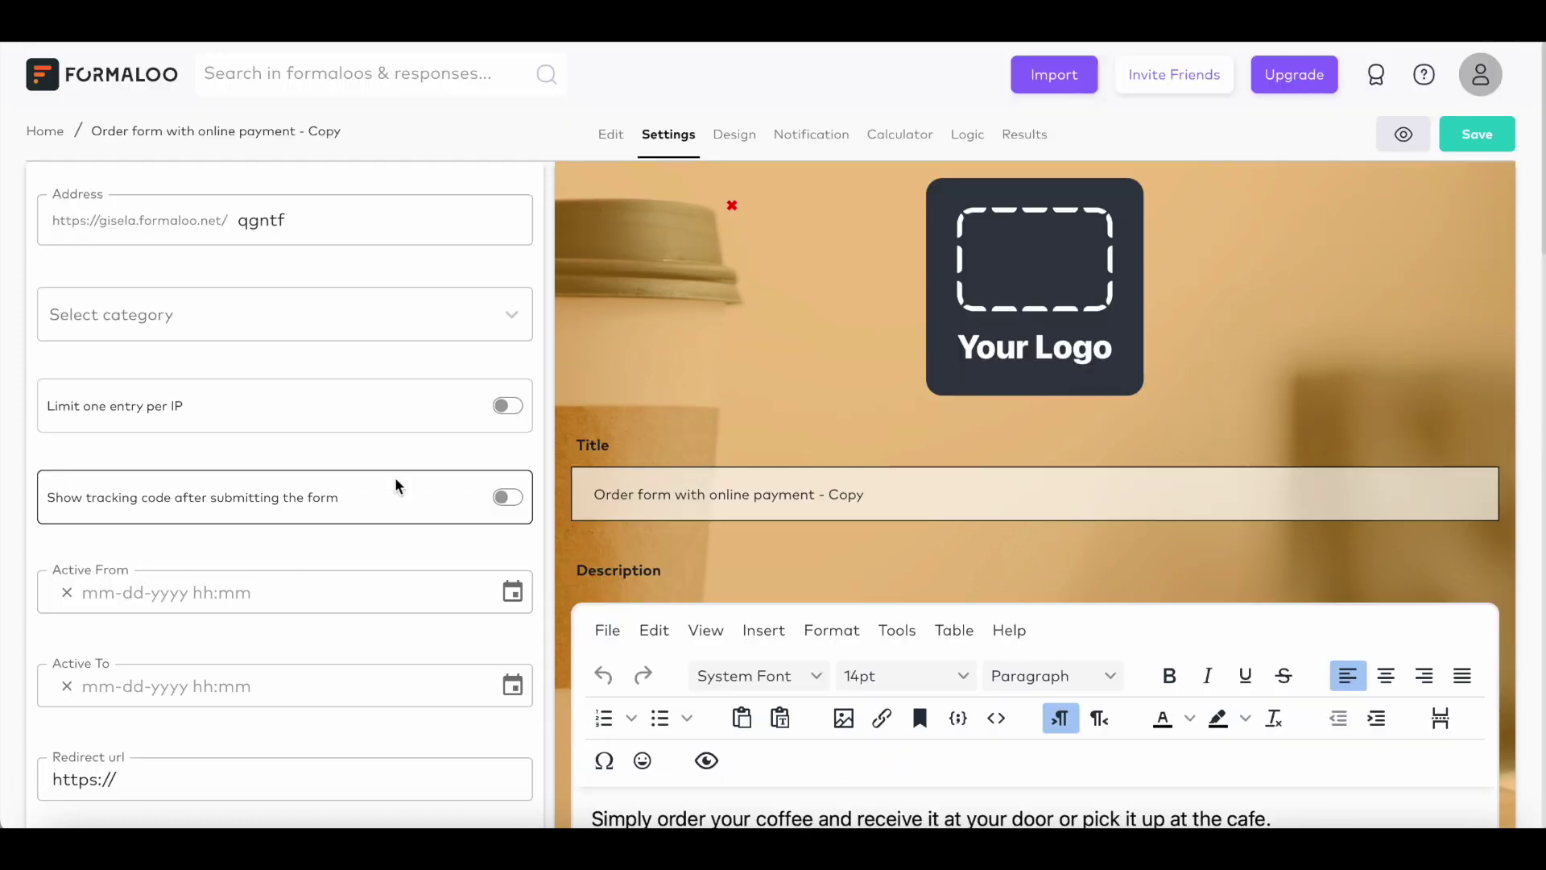
{"action": "scroll", "coordinate": [395, 538], "scroll_direction": "down", "scroll_amount": 2}
{"action": "scroll", "coordinate": [396, 544], "scroll_direction": "down", "scroll_amount": 3}
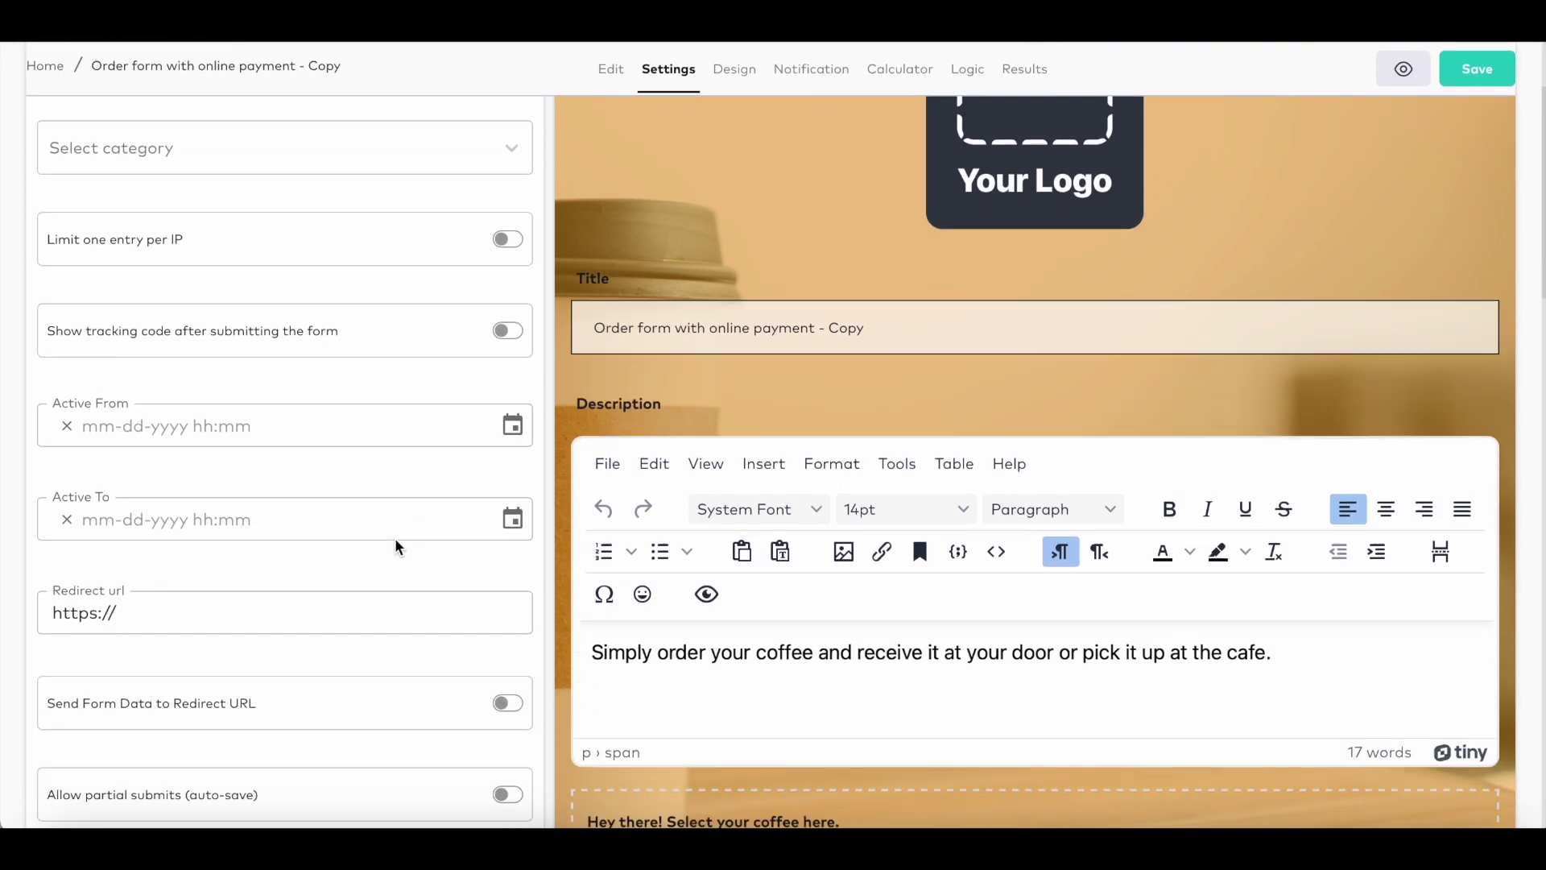
{"action": "scroll", "coordinate": [395, 538], "scroll_direction": "down", "scroll_amount": 2}
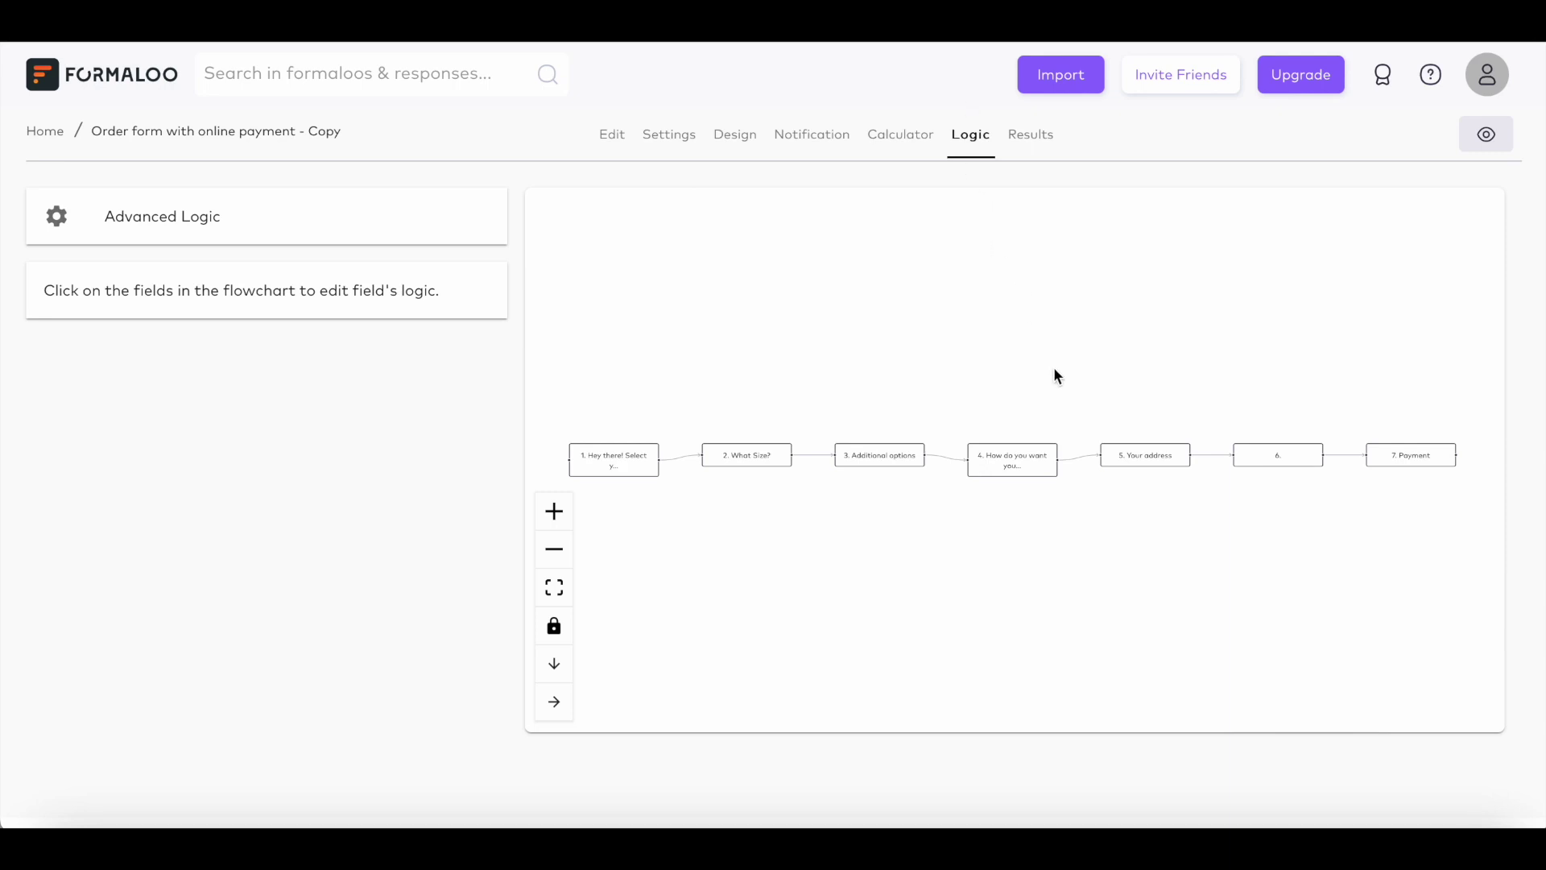
Step: Review the advanced logic rules adding drink and size prices to Price, including Cappuccino's
{"action": "left_click", "coordinate": [451, 234]}
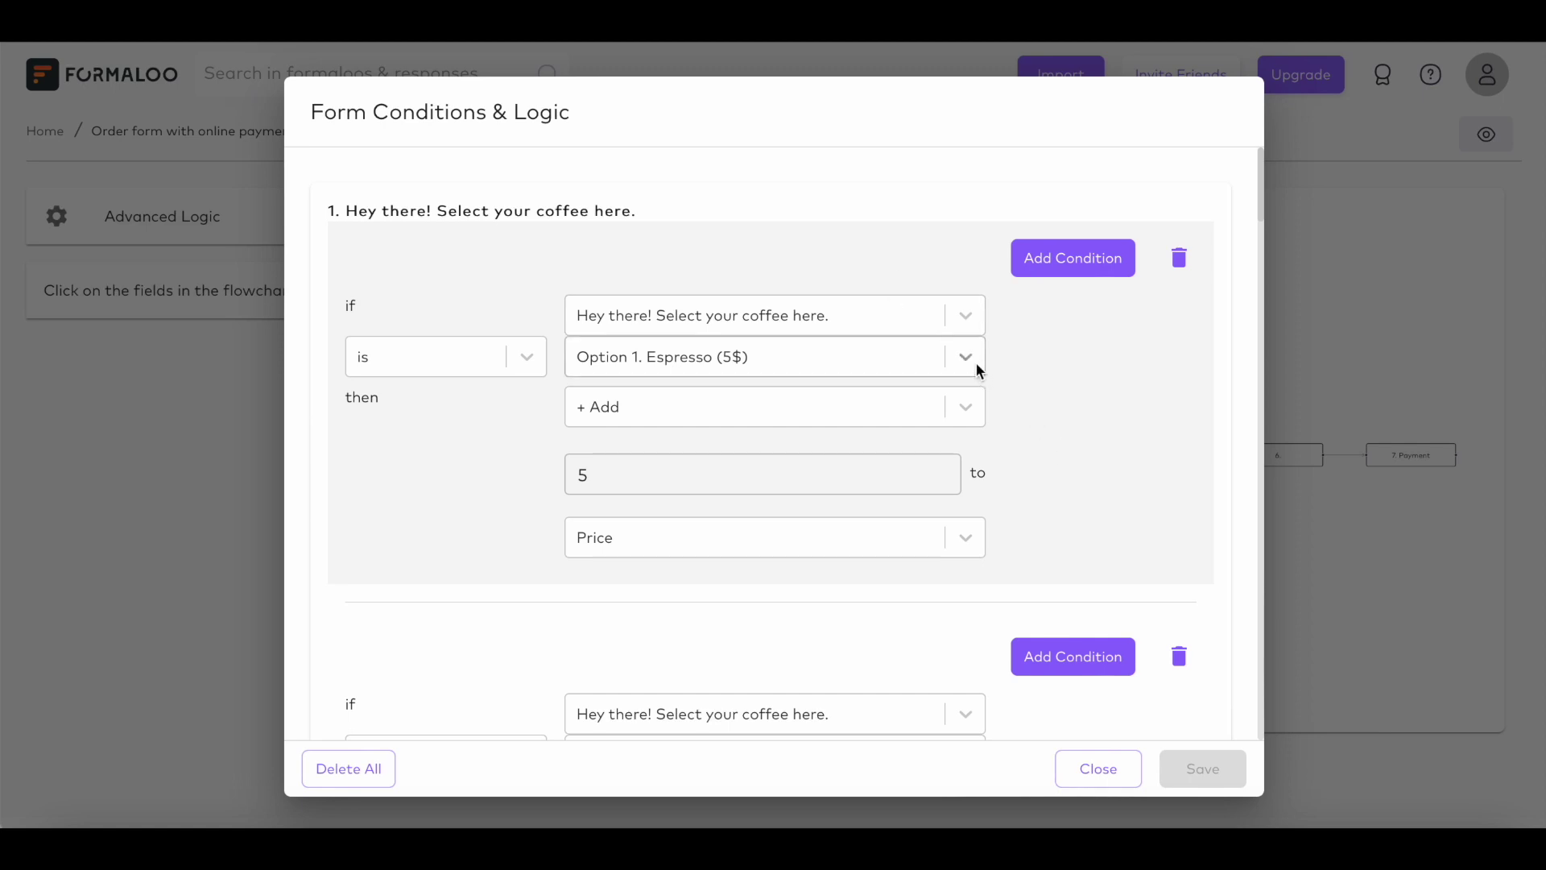
{"action": "scroll", "coordinate": [966, 535], "scroll_direction": "down", "scroll_amount": 3}
{"action": "scroll", "coordinate": [965, 536], "scroll_direction": "up", "scroll_amount": 3}
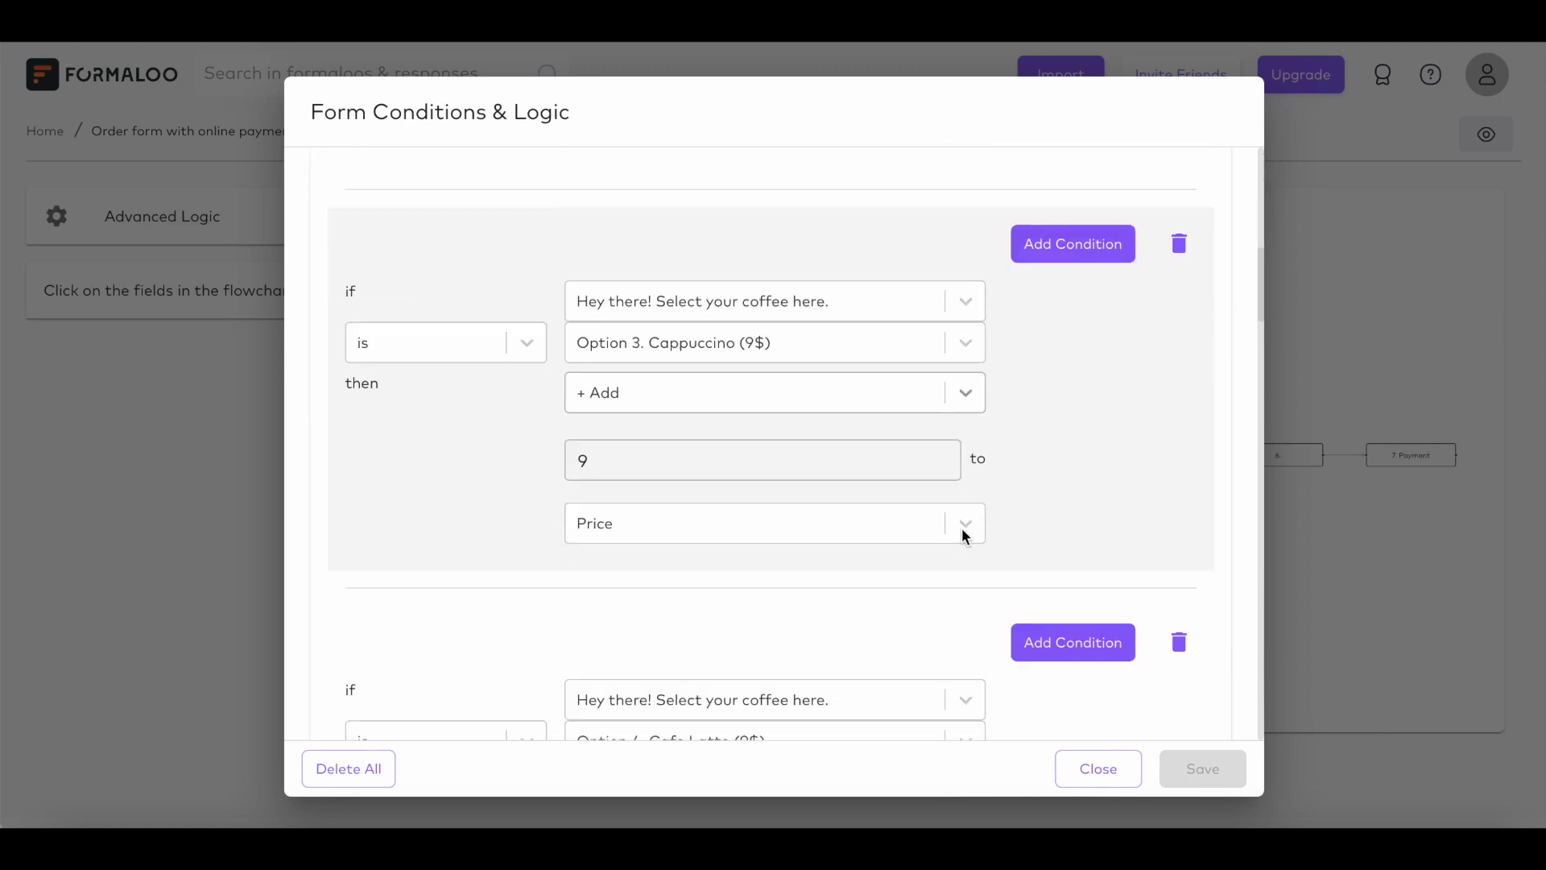
{"action": "left_click", "coordinate": [978, 393]}
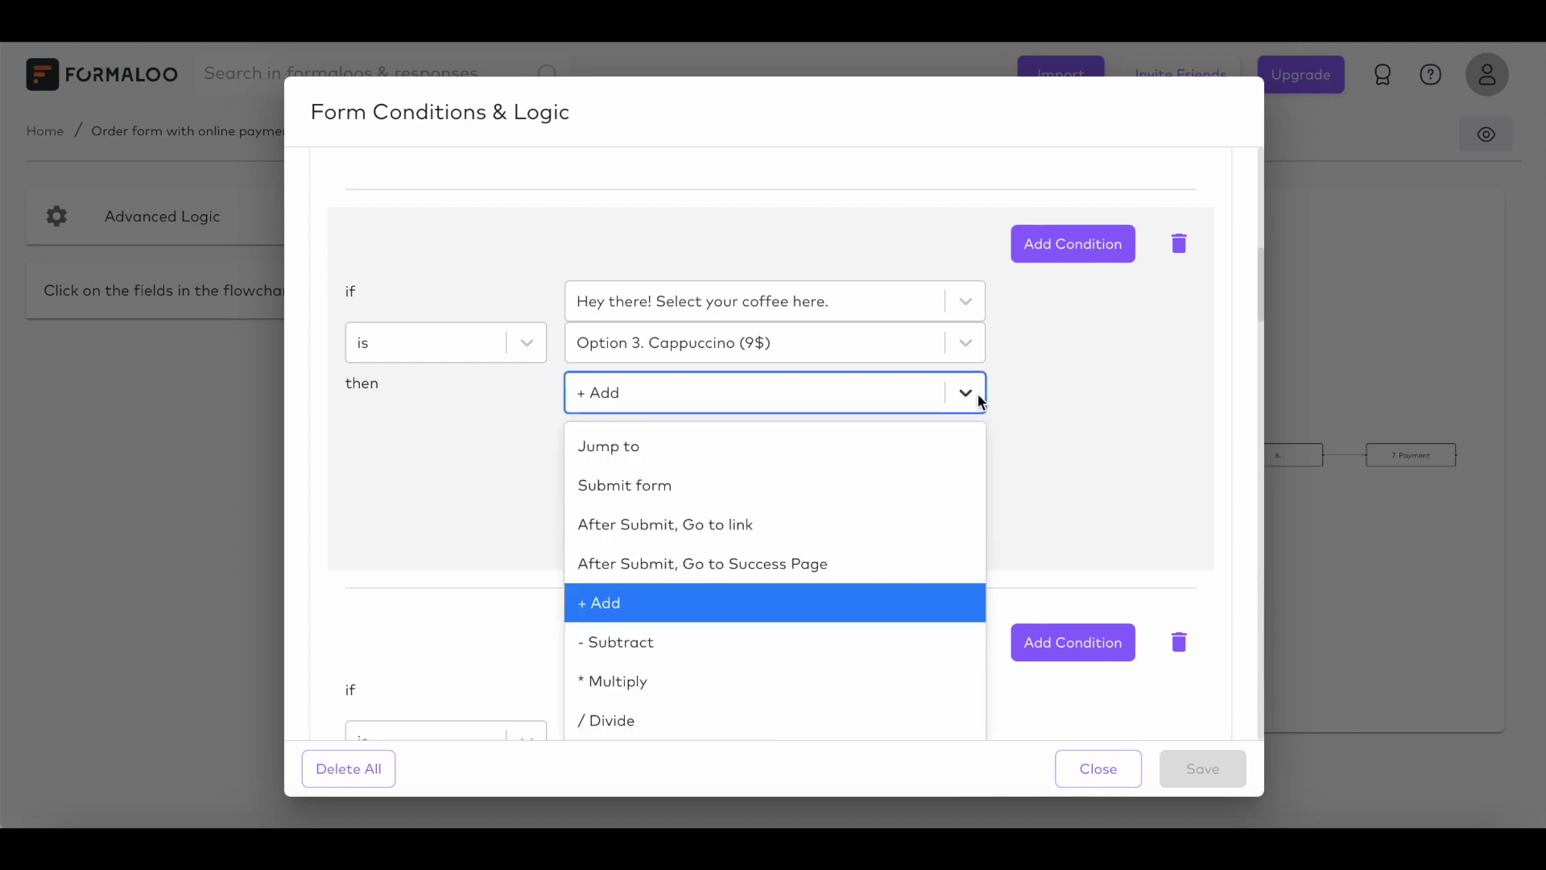
{"action": "scroll", "coordinate": [975, 483], "scroll_direction": "down", "scroll_amount": 5}
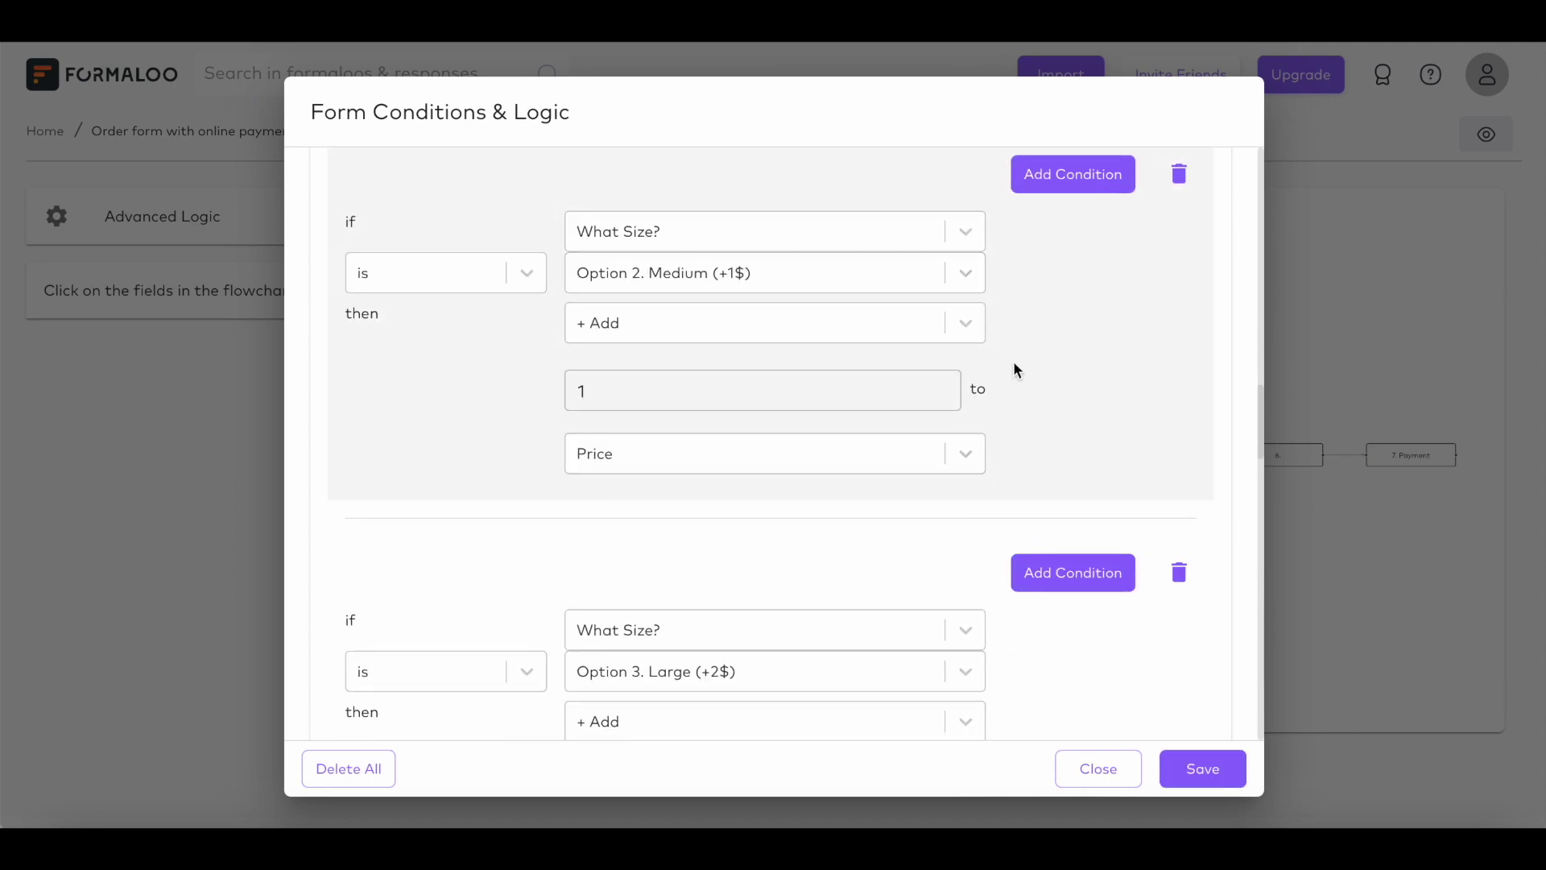
{"action": "scroll", "coordinate": [1015, 371], "scroll_direction": "down", "scroll_amount": 8}
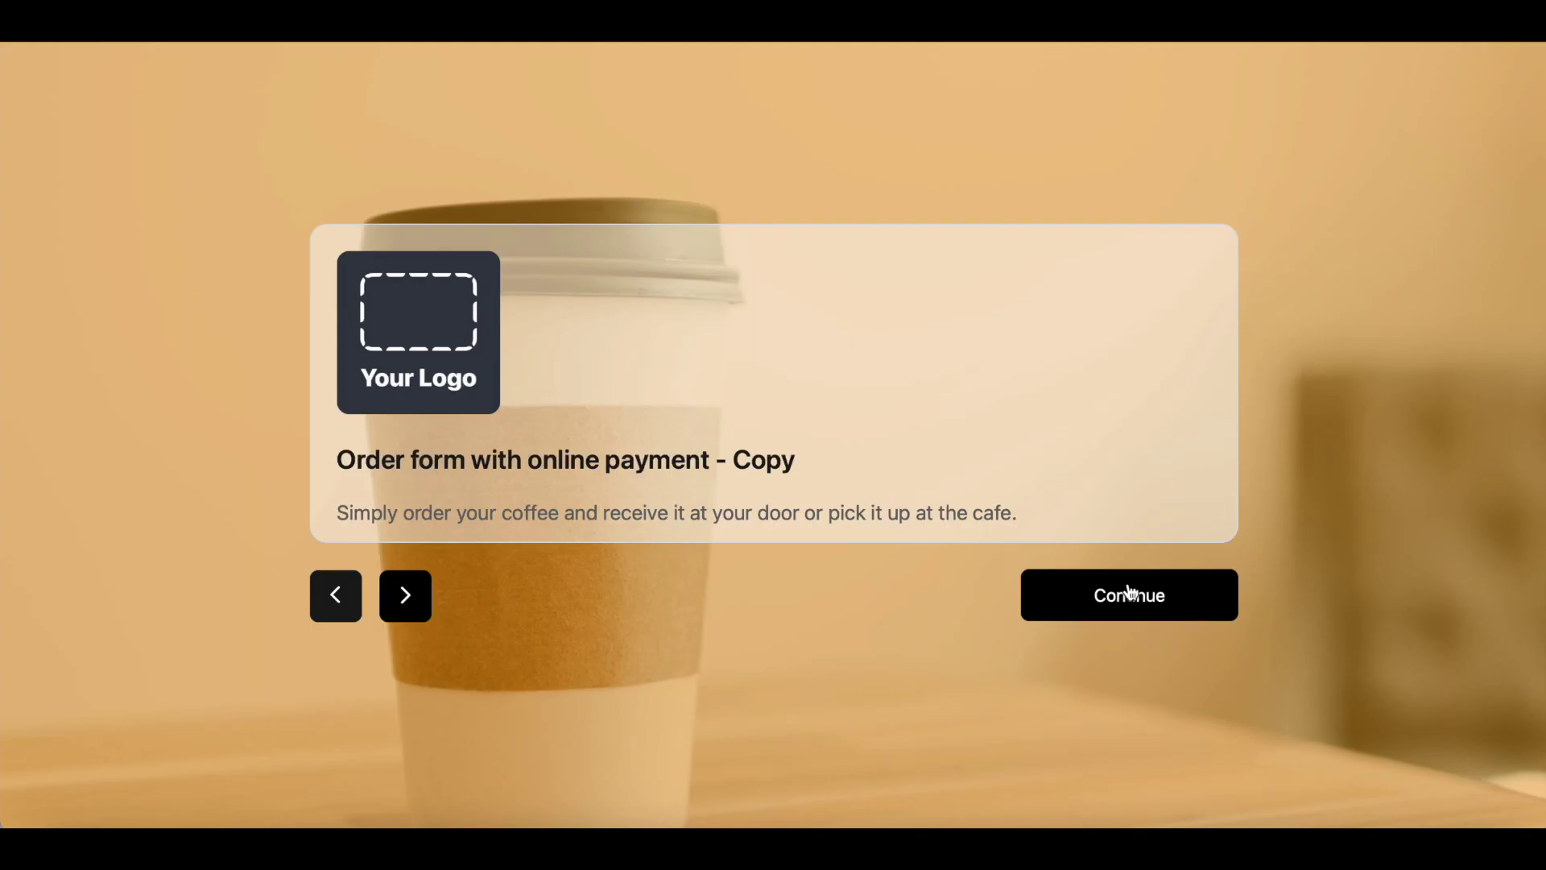
Step: Fill in the preview with a Jumbo Cappuccino, extra sugar, pickup and an address, reaching the $12 total
{"action": "left_click", "coordinate": [1131, 594]}
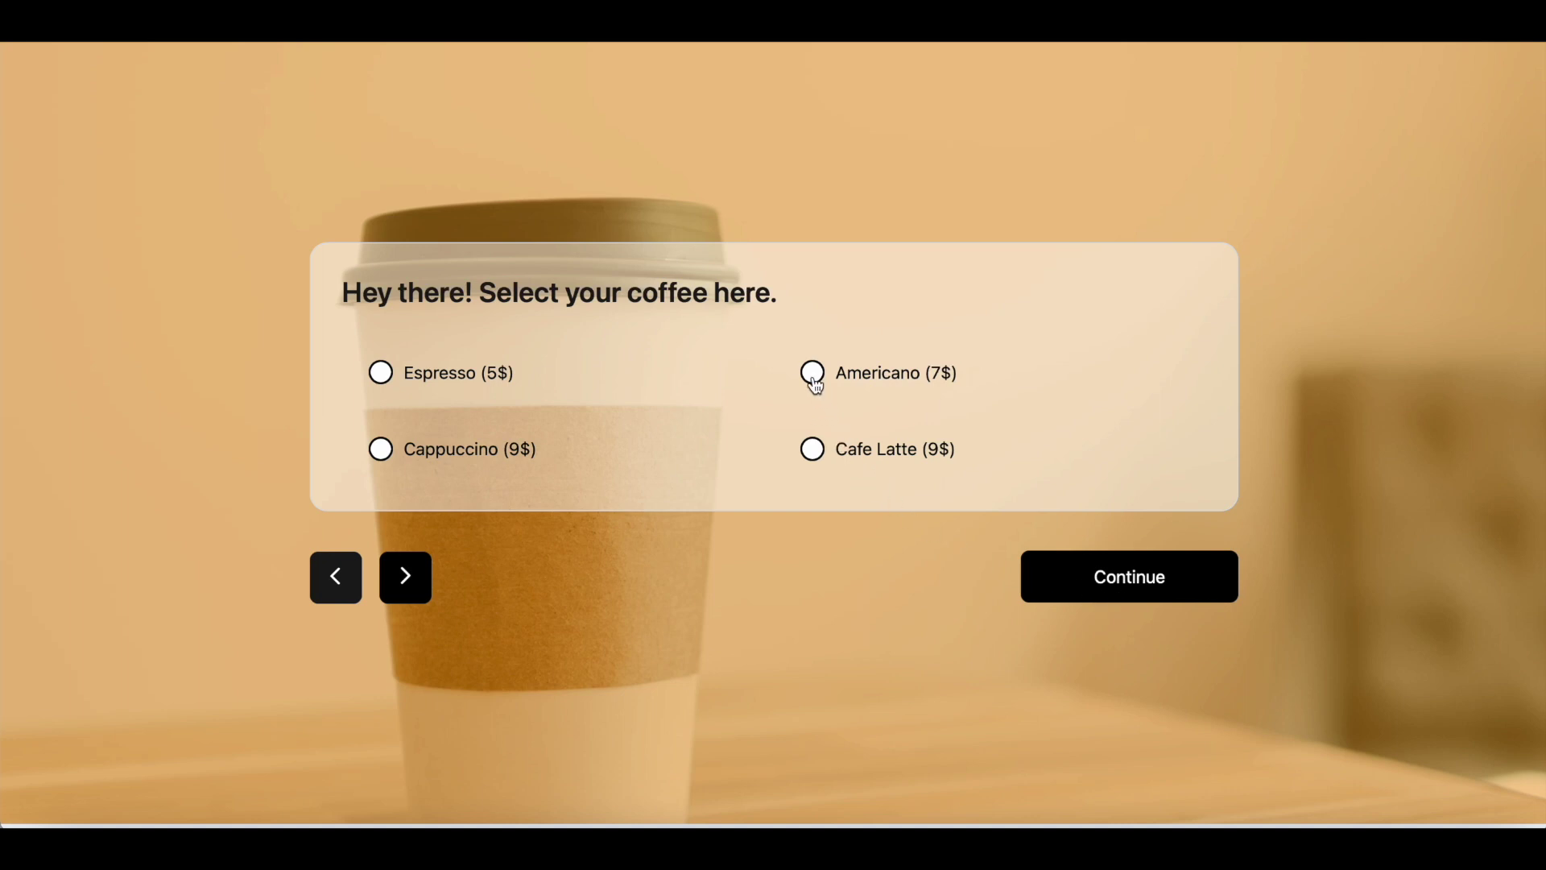
{"action": "left_click", "coordinate": [381, 451]}
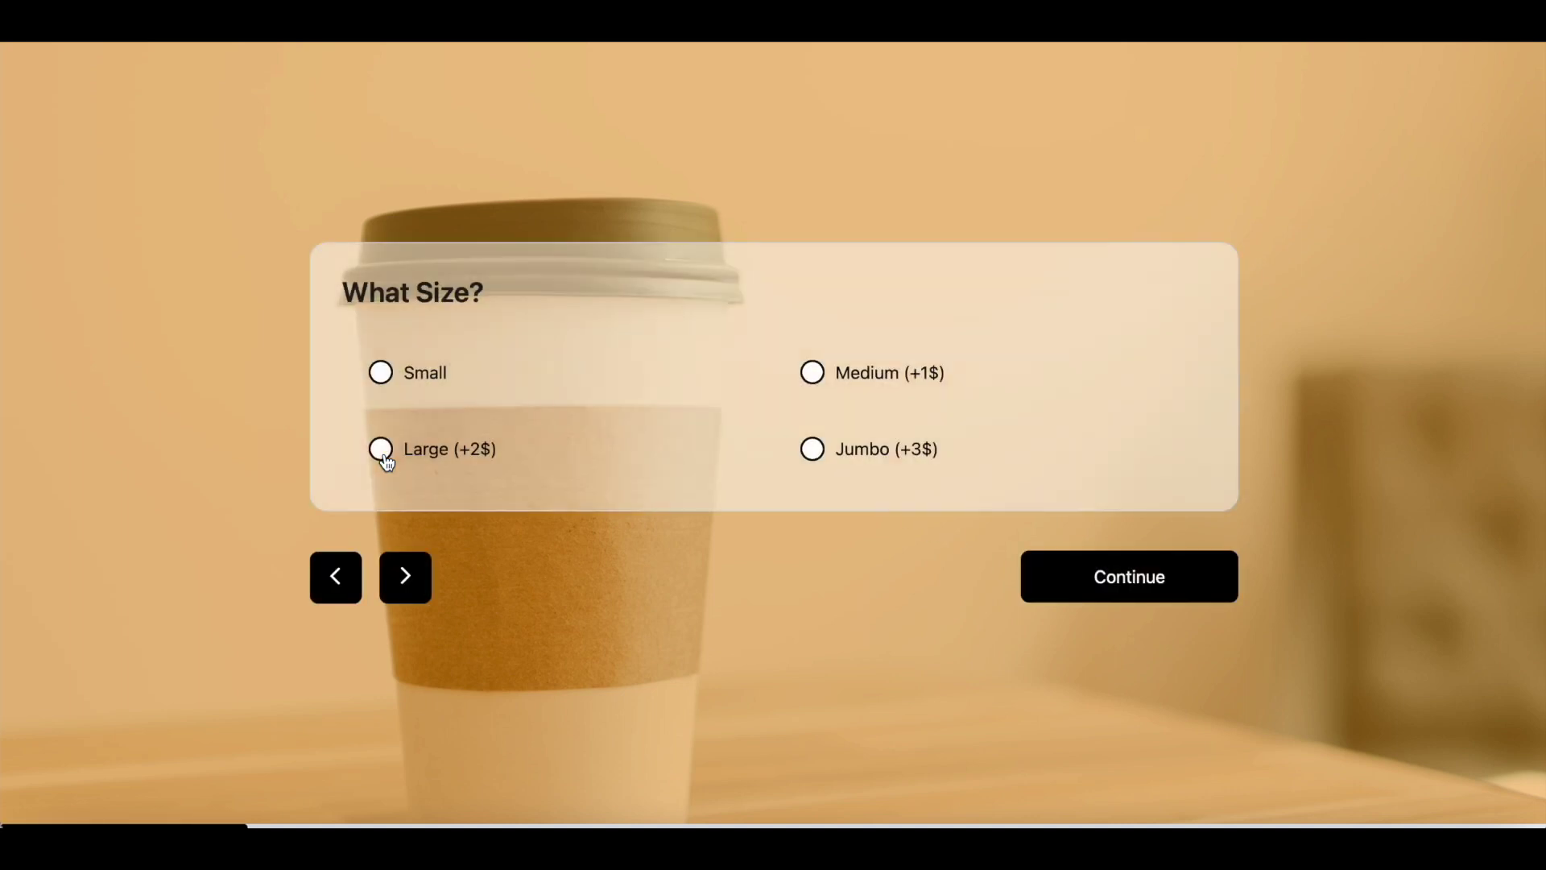
{"action": "left_click", "coordinate": [818, 463]}
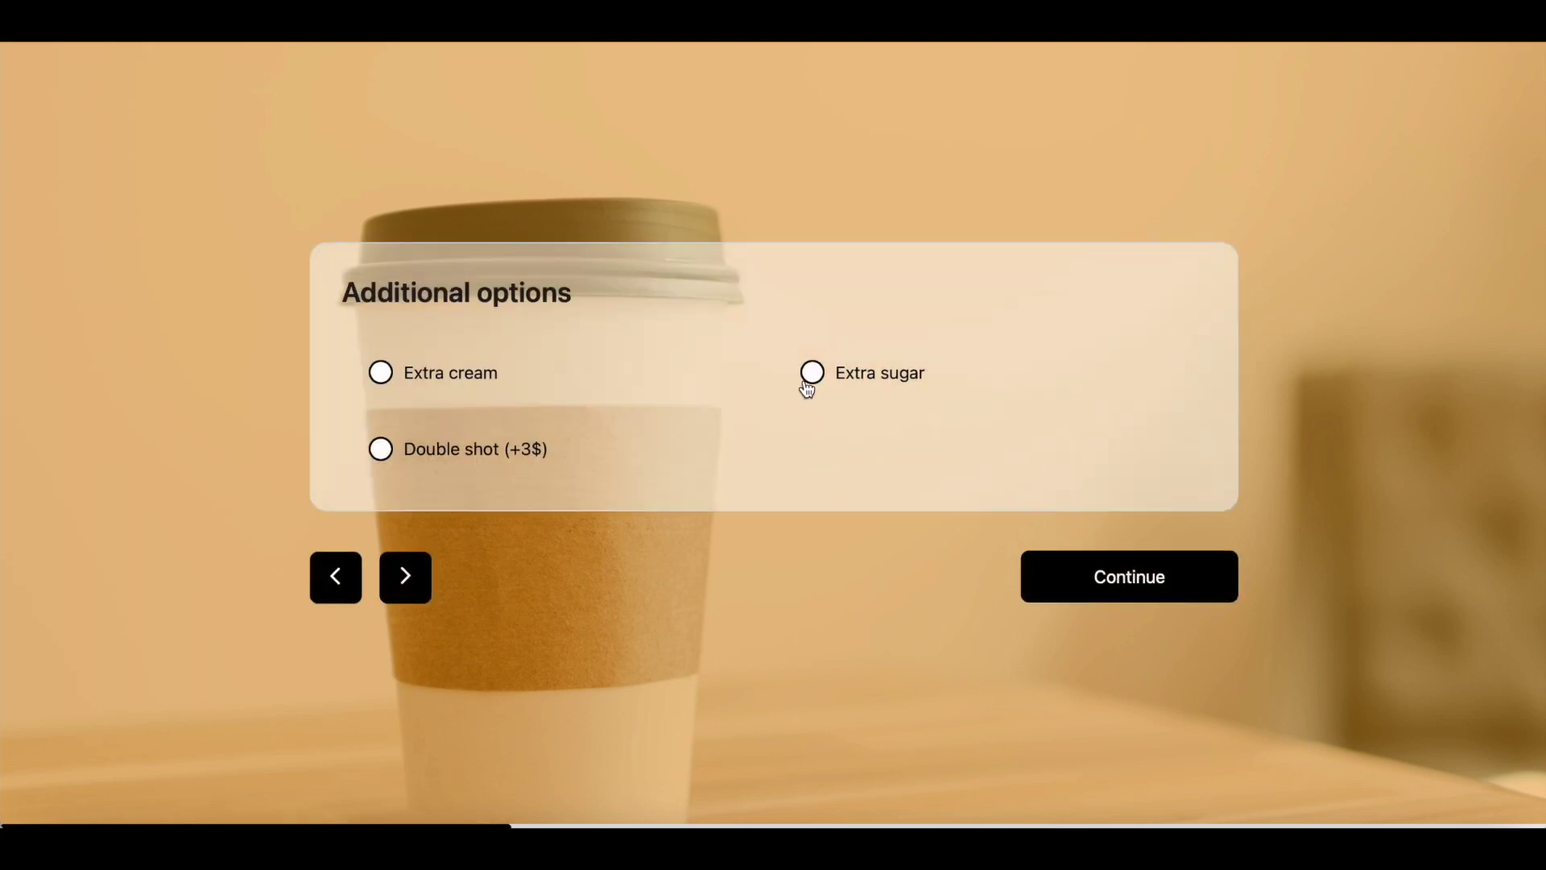
{"action": "left_click", "coordinate": [806, 385]}
{"action": "left_click", "coordinate": [428, 408]}
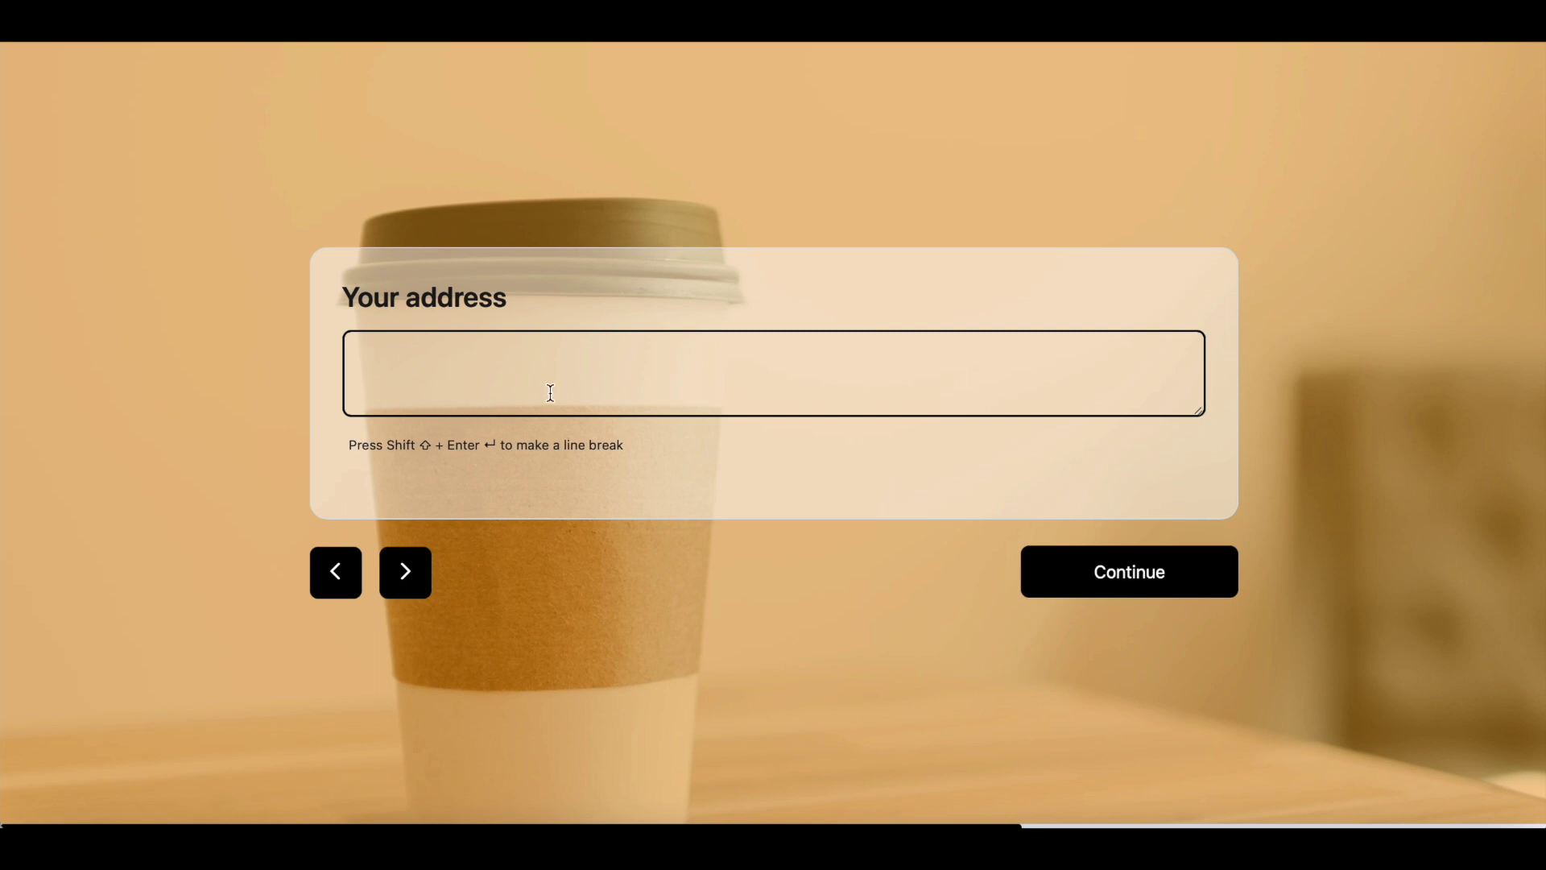
{"action": "type", "text": "adress 1"}
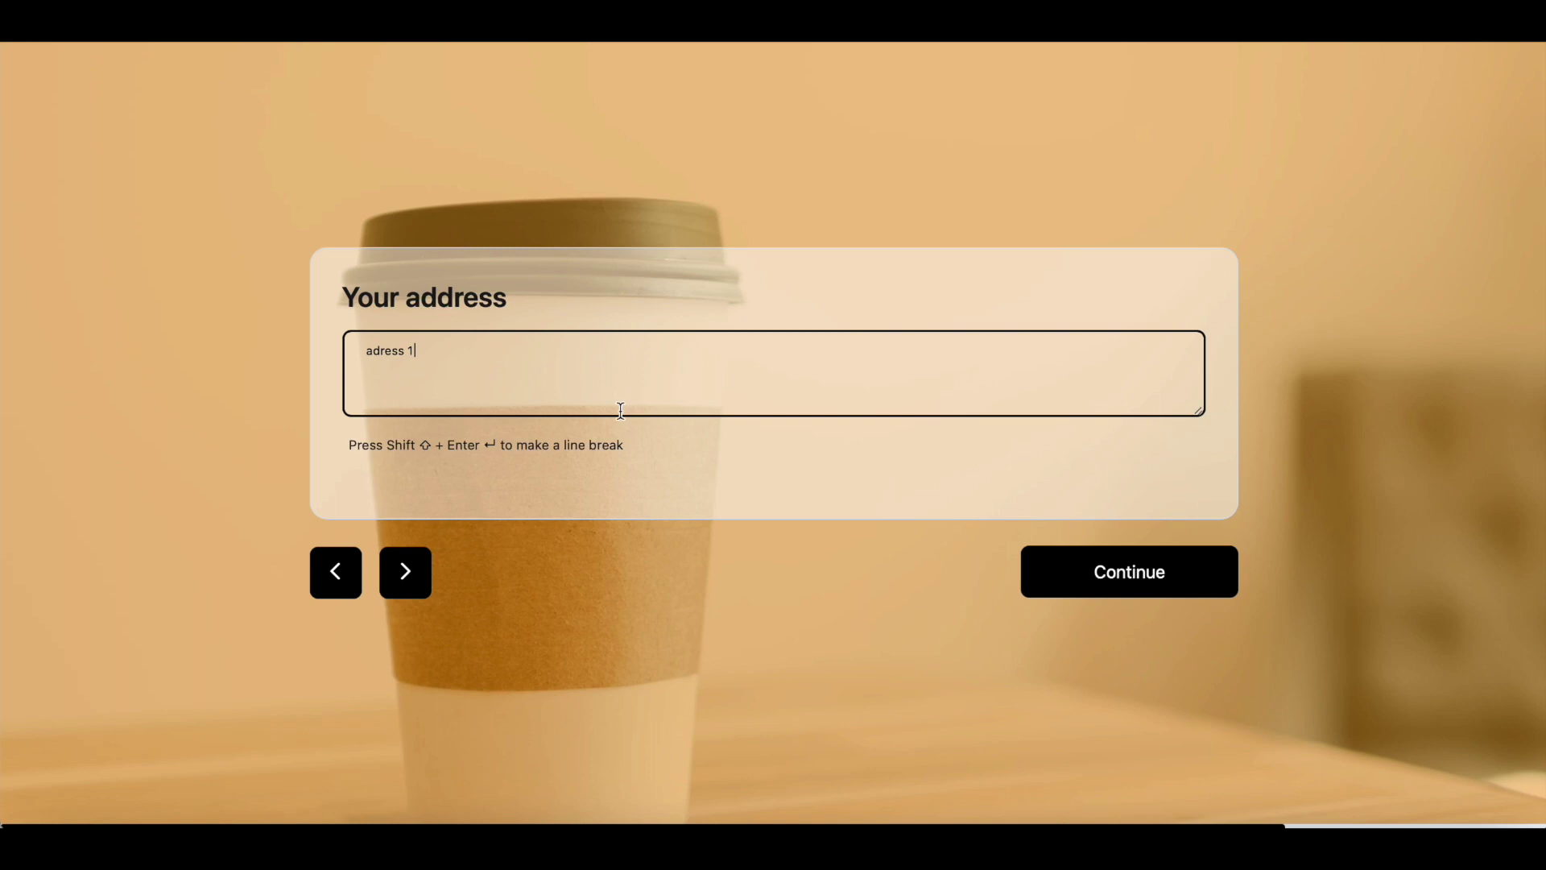
{"action": "left_click", "coordinate": [1022, 571]}
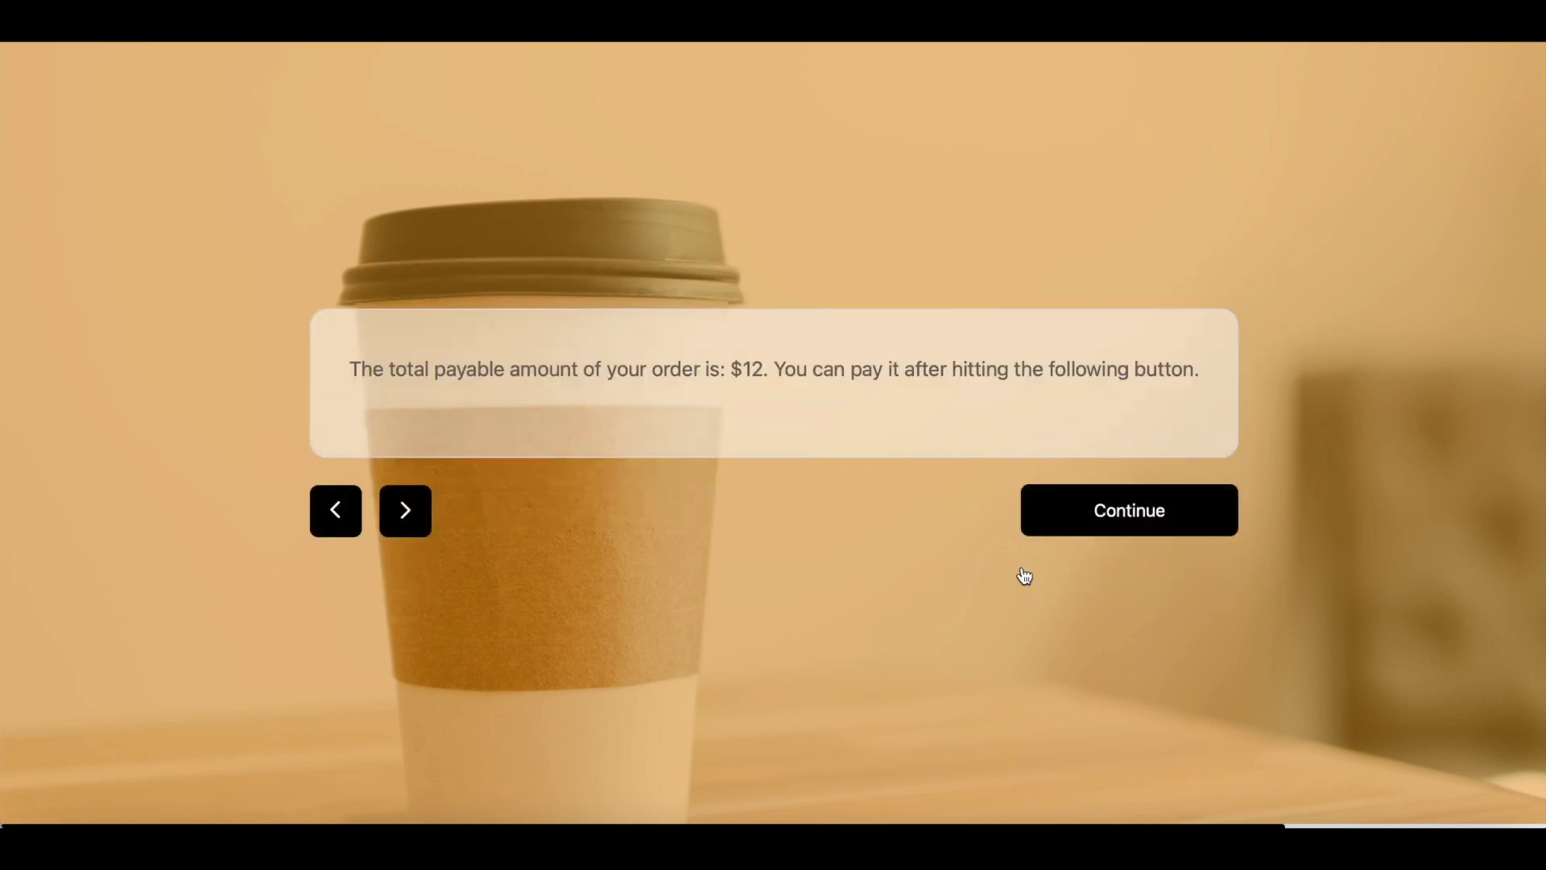